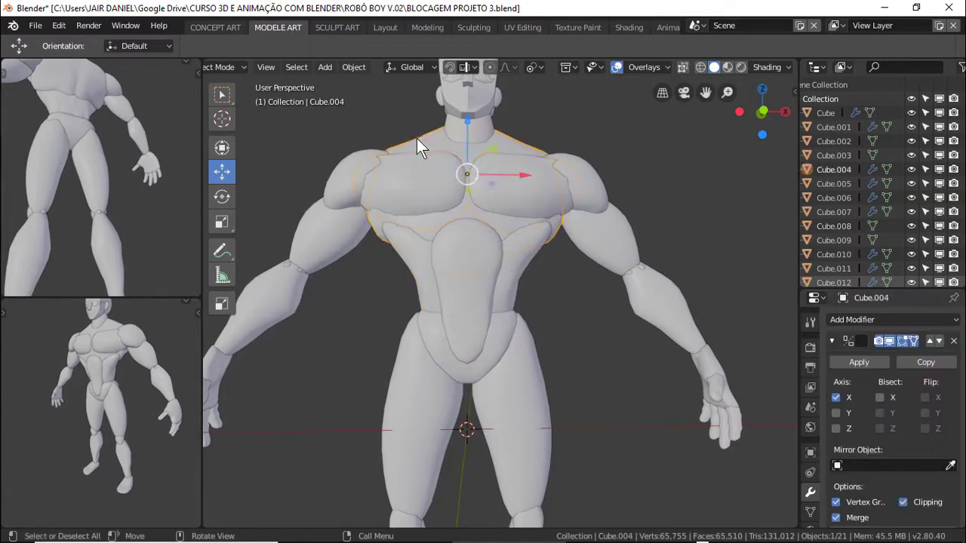
# Apply the Mirror modifier on the shoulder and upper-arm piece
pyautogui.click(565, 179)
pyautogui.scroll(-2, 610, 253)
pyautogui.scroll(3, 616, 228)
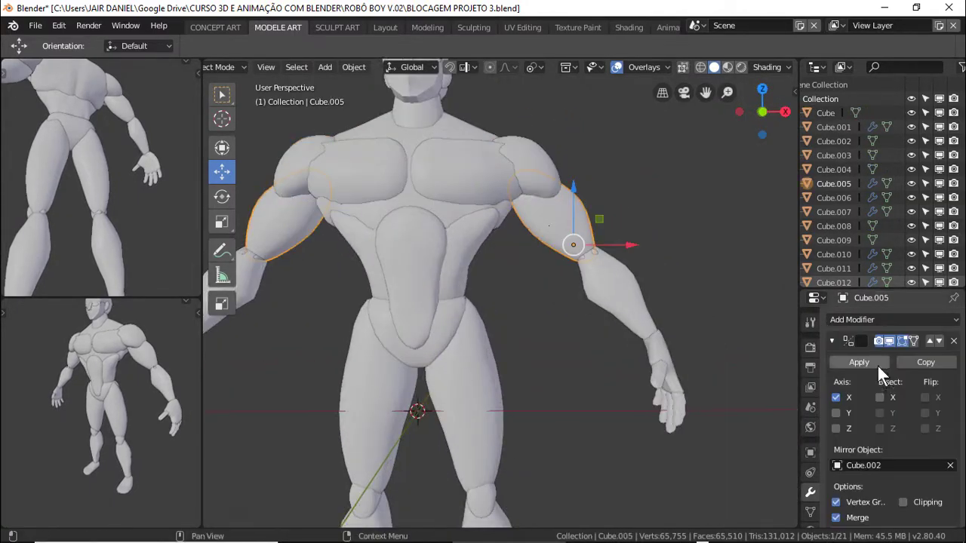
pyautogui.click(878, 368)
# Apply the Mirror modifier on the thigh piece
pyautogui.click(664, 302)
pyautogui.moveTo(573, 302)
pyautogui.mouseDown(button='middle')
pyautogui.moveTo(370, 279)
pyautogui.moveTo(603, 248)
pyautogui.moveTo(422, 272)
pyautogui.moveTo(380, 263)
pyautogui.moveTo(550, 295)
pyautogui.moveTo(694, 294)
pyautogui.mouseUp(button='middle')
pyautogui.click(567, 255)
pyautogui.scroll(-2, 548, 279)
pyautogui.click(528, 286)
pyautogui.click(861, 361)
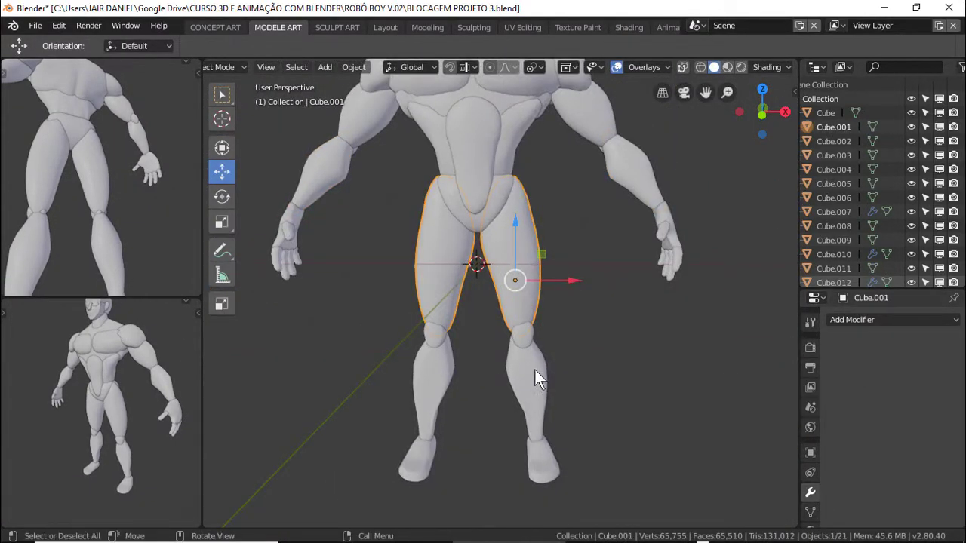
# Apply the shin piece's Mirror modifier, then select the torso piece
pyautogui.click(535, 377)
pyautogui.click(861, 360)
pyautogui.scroll(2, 502, 194)
pyautogui.moveTo(559, 300); pyautogui.dragTo(487, 311, button='middle')
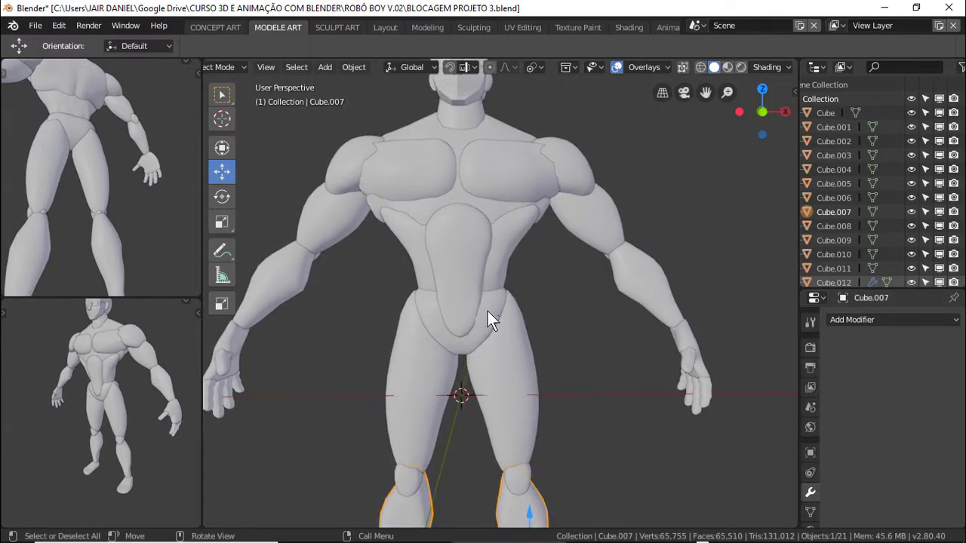
pyautogui.click(487, 311)
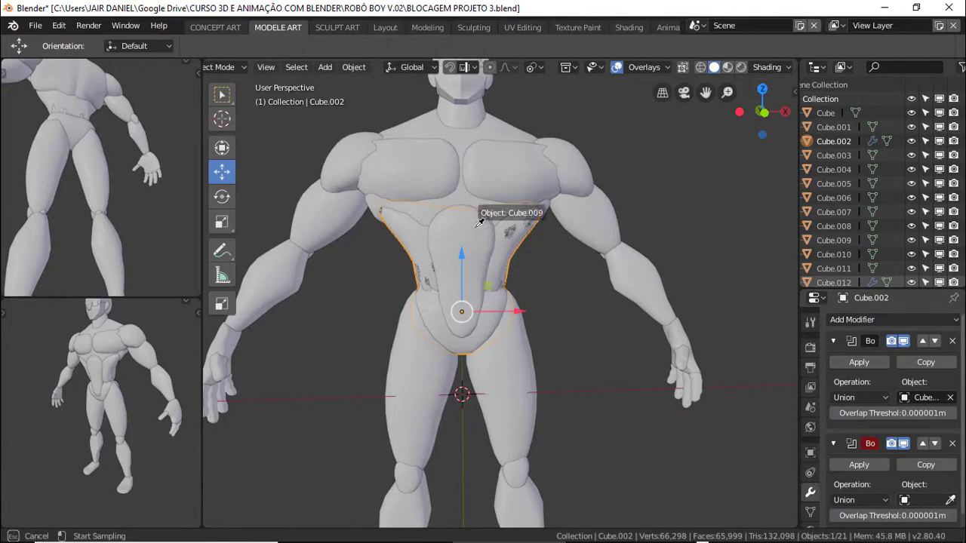
# Add a Boolean Union on the torso targeting the chest piece and apply it
pyautogui.click(857, 447)
pyautogui.click(890, 319)
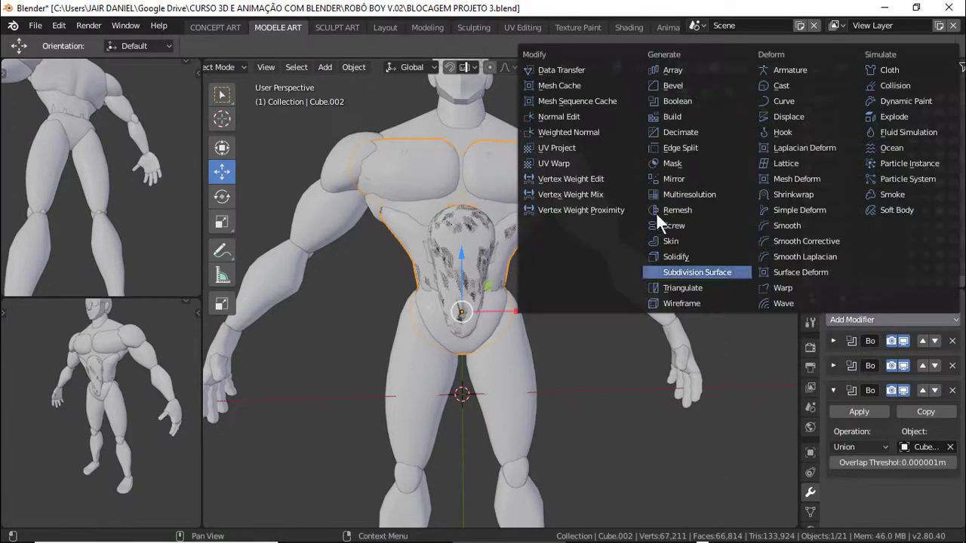
pyautogui.click(664, 82)
pyautogui.click(860, 490)
pyautogui.click(423, 117)
pyautogui.scroll(2, 856, 443)
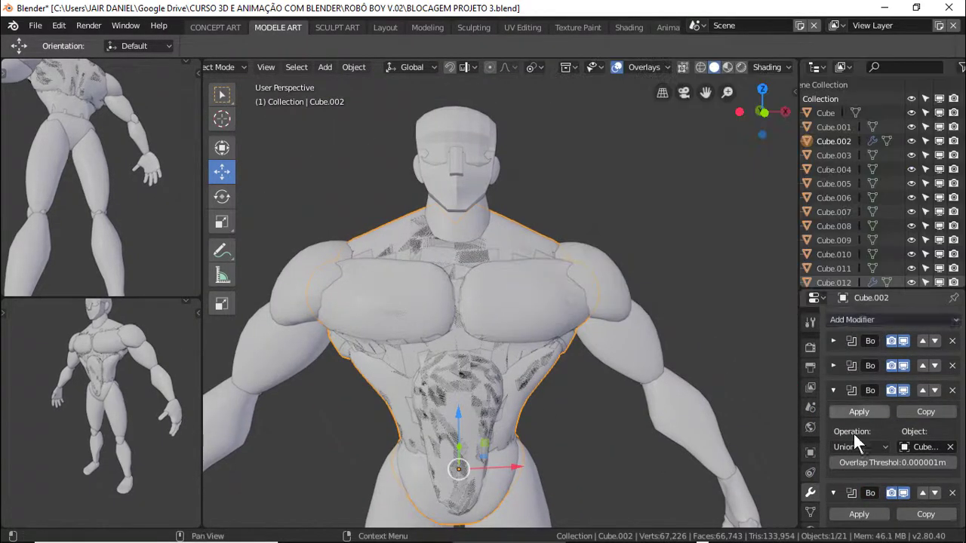
pyautogui.scroll(-3, 724, 362)
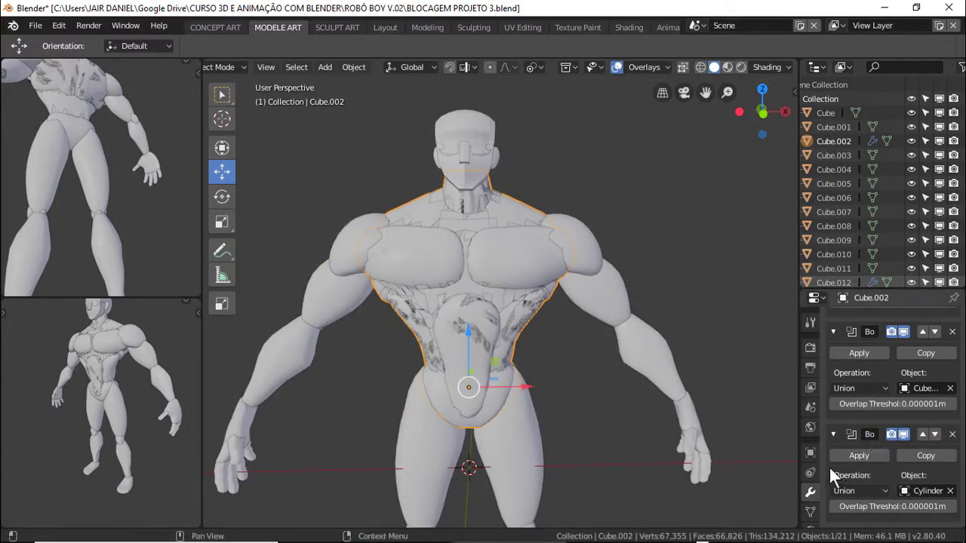
pyautogui.click(858, 455)
# Move the abdomen and chest pieces aside and delete the leftover arm and floating pieces
pyautogui.moveTo(510, 330); pyautogui.dragTo(715, 189)
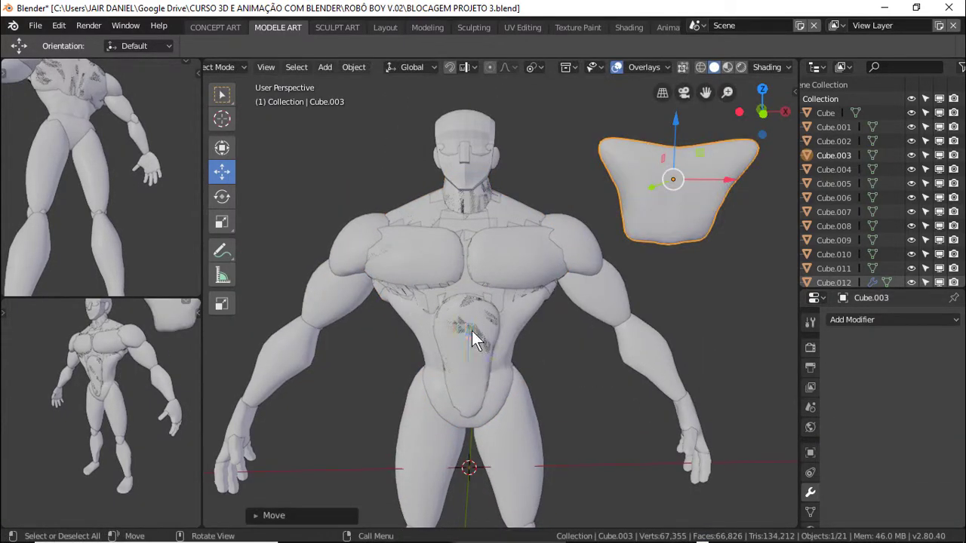
pyautogui.moveTo(501, 249); pyautogui.dragTo(564, 248)
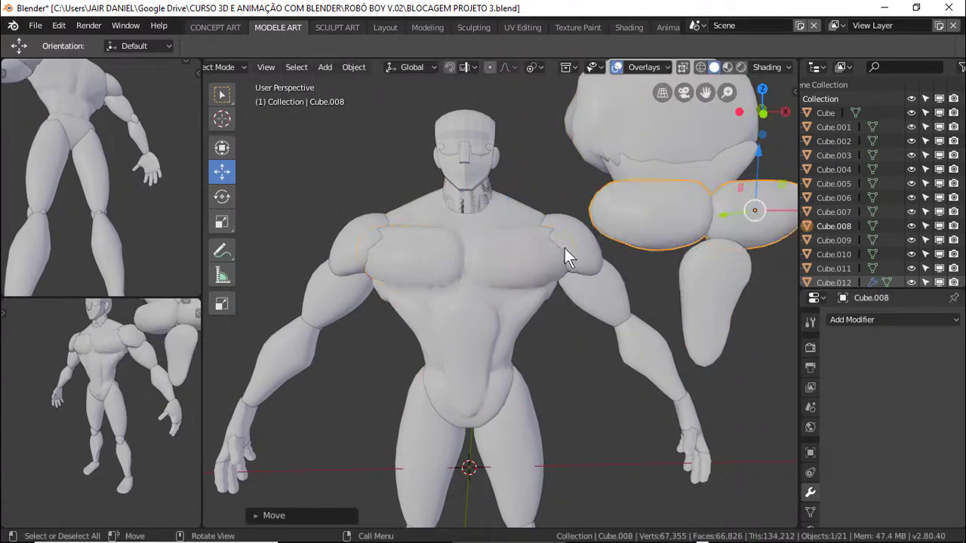
pyautogui.moveTo(530, 337); pyautogui.dragTo(609, 341, button='middle')
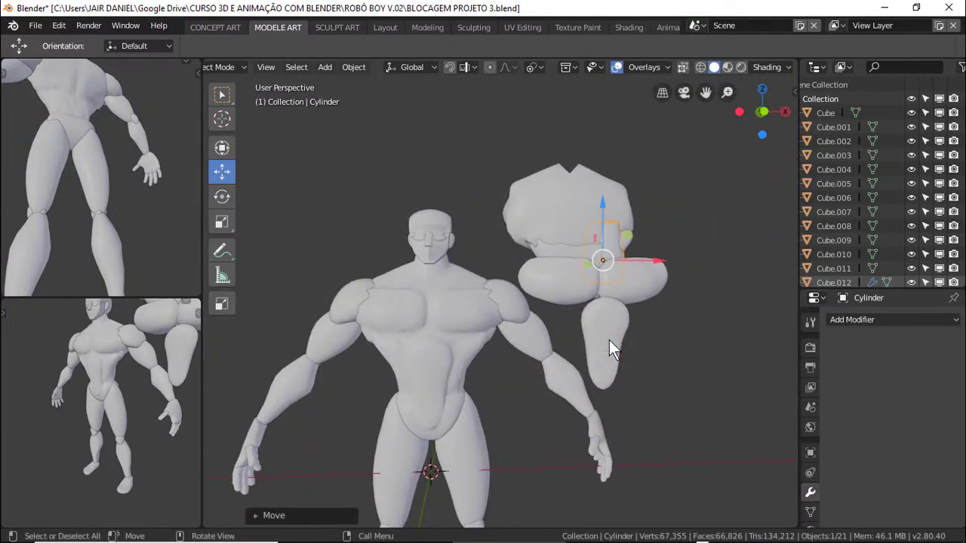
pyautogui.click(609, 341)
pyautogui.press('Delete')
pyautogui.click(572, 281)
pyautogui.press('Delete')
pyautogui.click(621, 255)
pyautogui.press('Delete')
pyautogui.click(462, 285)
pyautogui.scroll(3, 462, 285)
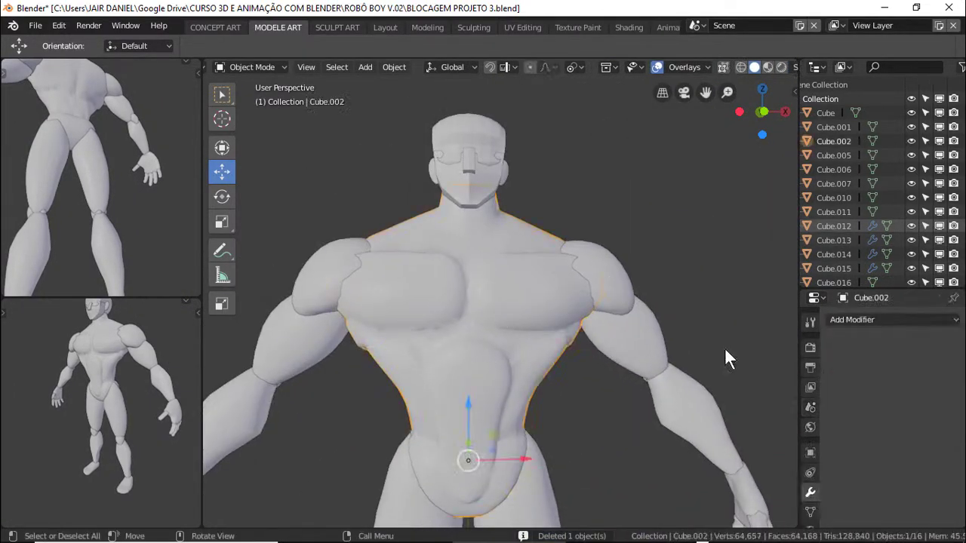
pyautogui.click(637, 257)
pyautogui.press('Delete')
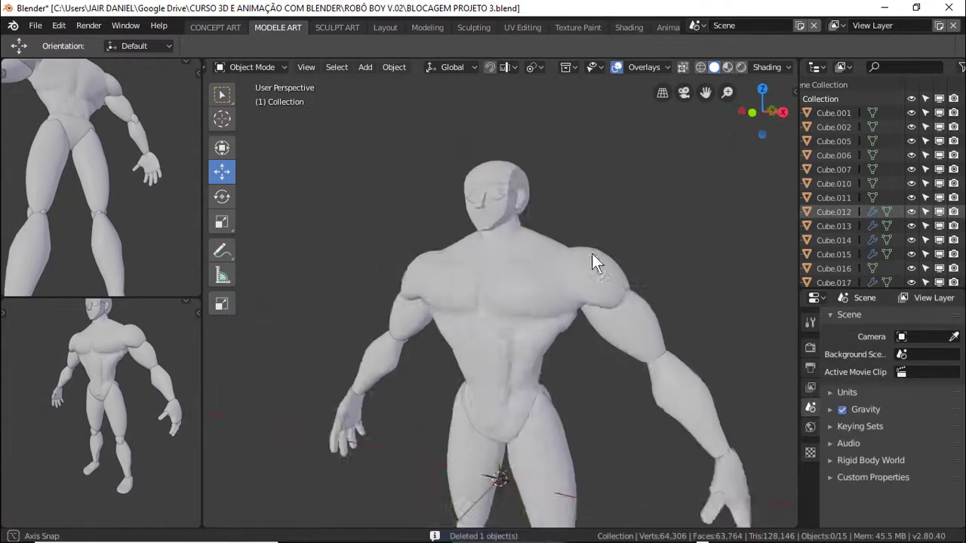
# Delete the leftover thigh piece
pyautogui.moveTo(591, 254)
pyautogui.mouseDown(button='middle')
pyautogui.moveTo(628, 275)
pyautogui.moveTo(520, 294)
pyautogui.mouseUp(button='middle')
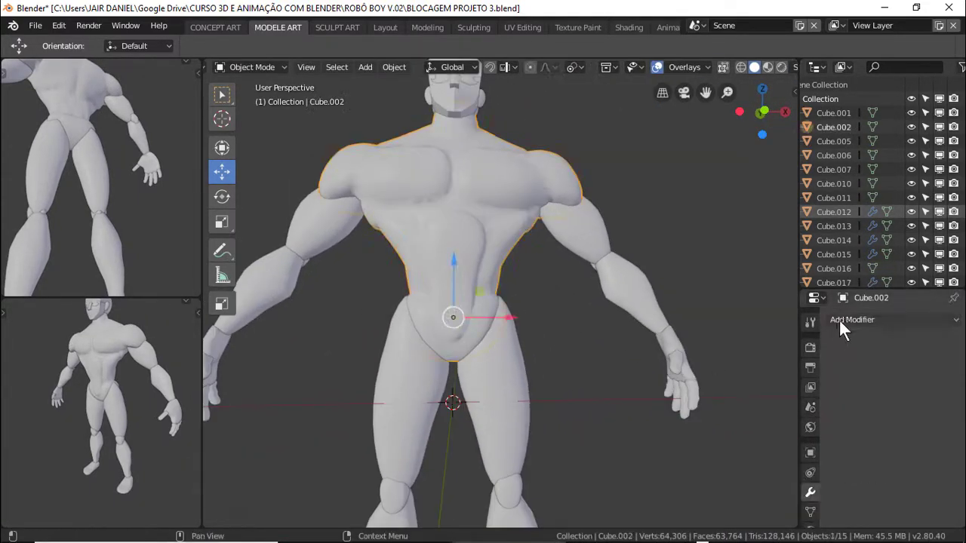
pyautogui.click(501, 377)
pyautogui.press('Delete')
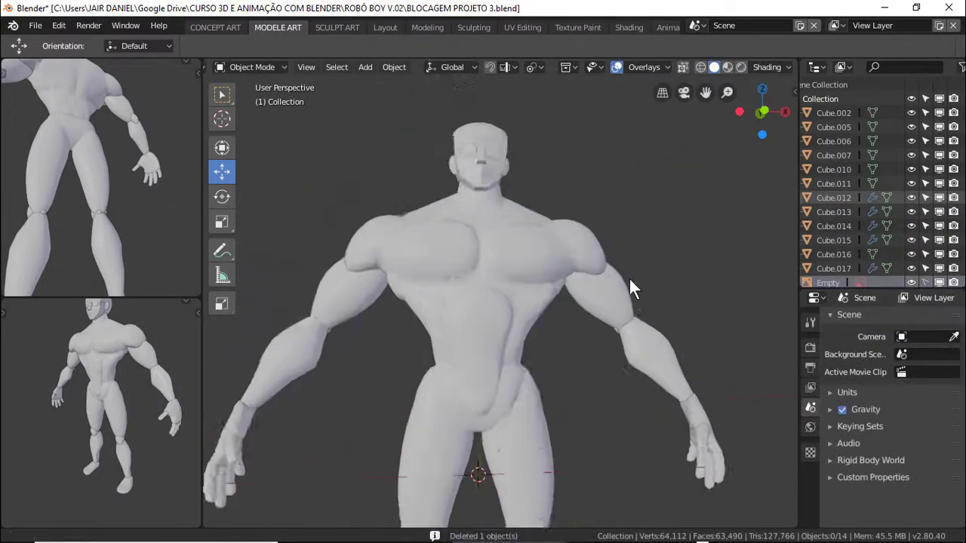
pyautogui.moveTo(629, 276)
pyautogui.mouseDown(button='middle')
pyautogui.moveTo(515, 292)
pyautogui.moveTo(685, 345)
pyautogui.mouseUp(button='middle')
# Add two more Boolean modifiers to the torso
pyautogui.click(890, 319)
pyautogui.click(664, 101)
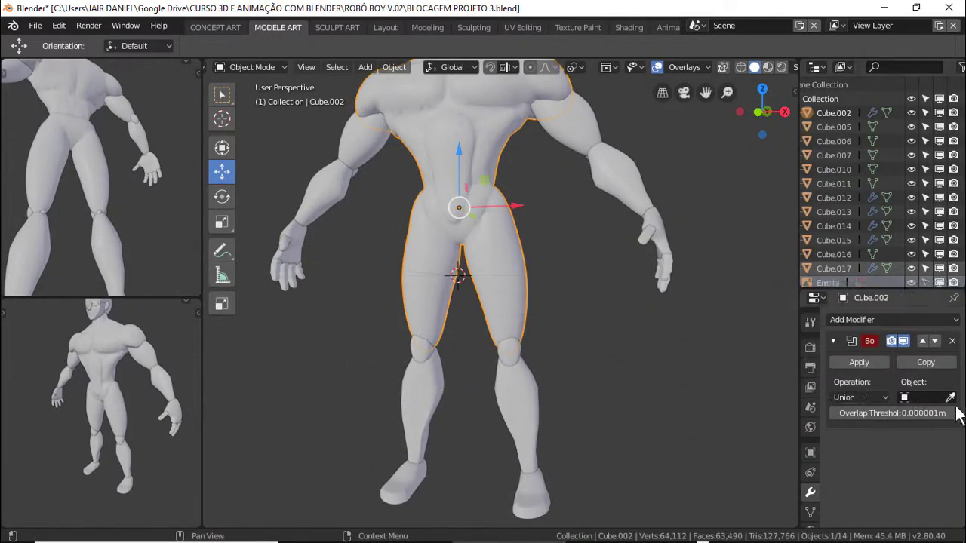
pyautogui.click(844, 320)
pyautogui.click(664, 101)
pyautogui.click(853, 499)
pyautogui.moveTo(649, 287)
pyautogui.mouseDown(button='middle')
pyautogui.moveTo(498, 324)
pyautogui.moveTo(832, 345)
pyautogui.mouseUp(button='middle')
# Add a third Boolean set to Intersect and a fourth Boolean, then apply it
pyautogui.click(890, 319)
pyautogui.click(664, 101)
pyautogui.click(852, 447)
pyautogui.click(875, 451)
pyautogui.click(835, 320)
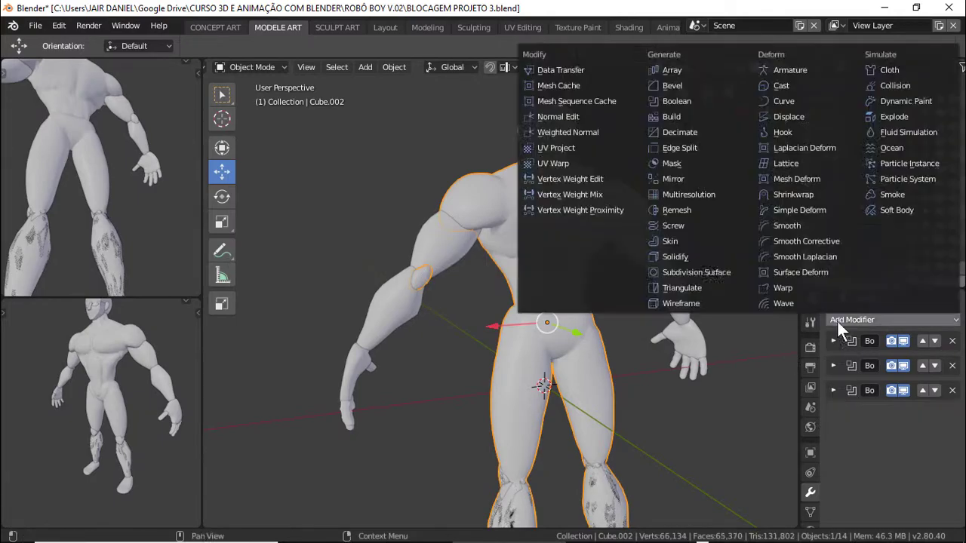
pyautogui.click(664, 101)
pyautogui.click(860, 472)
pyautogui.moveTo(421, 381); pyautogui.dragTo(755, 381, button='middle')
pyautogui.click(858, 436)
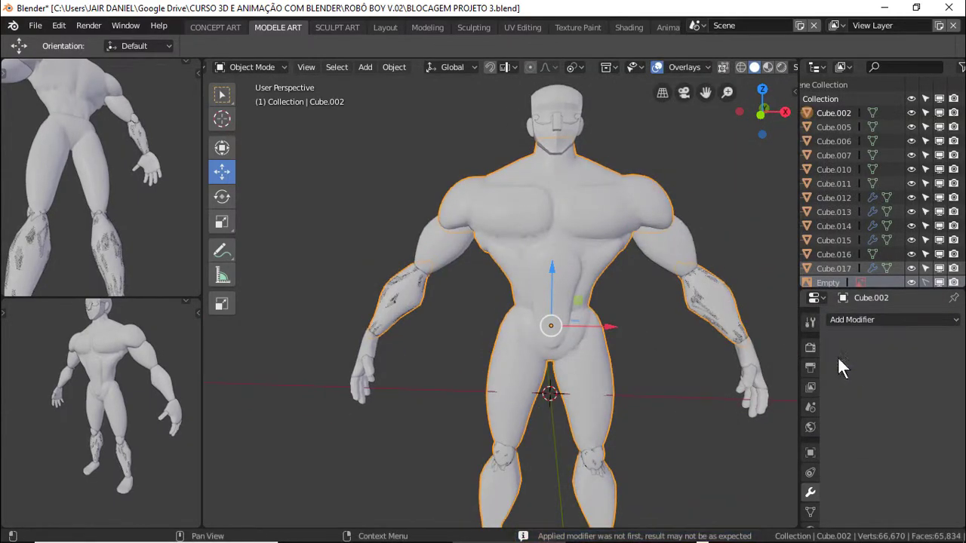
# Add a Boolean on the torso targeting the arm pieces and delete the leftover arm pieces
pyautogui.scroll(-2, 605, 269)
pyautogui.click(606, 269)
pyautogui.click(596, 276)
pyautogui.moveTo(597, 276); pyautogui.dragTo(420, 189, button='middle')
pyautogui.click(420, 189)
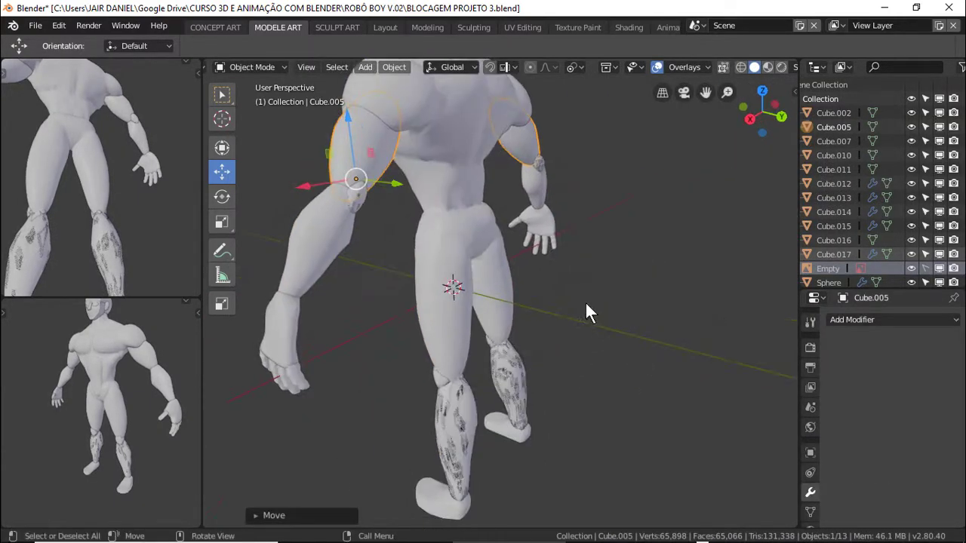
pyautogui.moveTo(587, 312); pyautogui.dragTo(451, 230, button='middle')
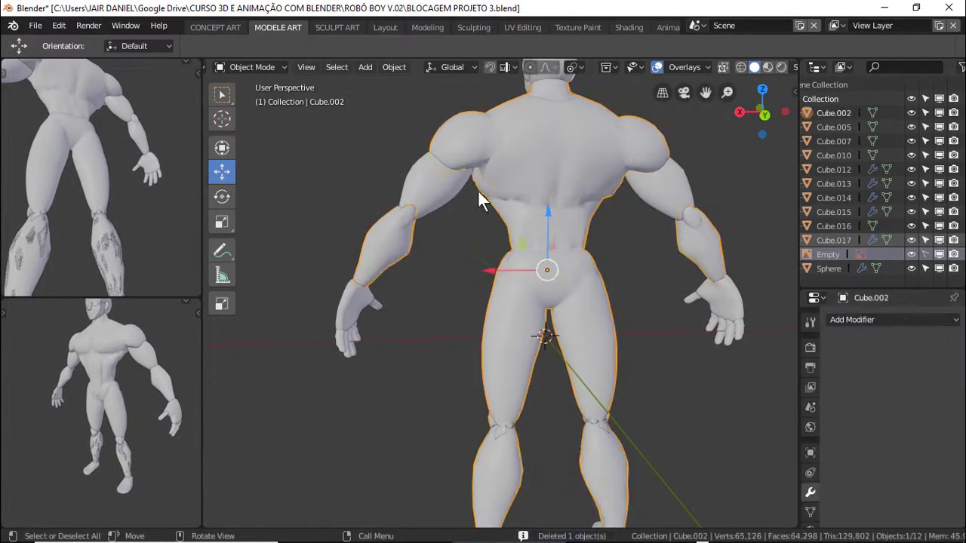
pyautogui.click(892, 319)
pyautogui.click(674, 114)
pyautogui.click(950, 397)
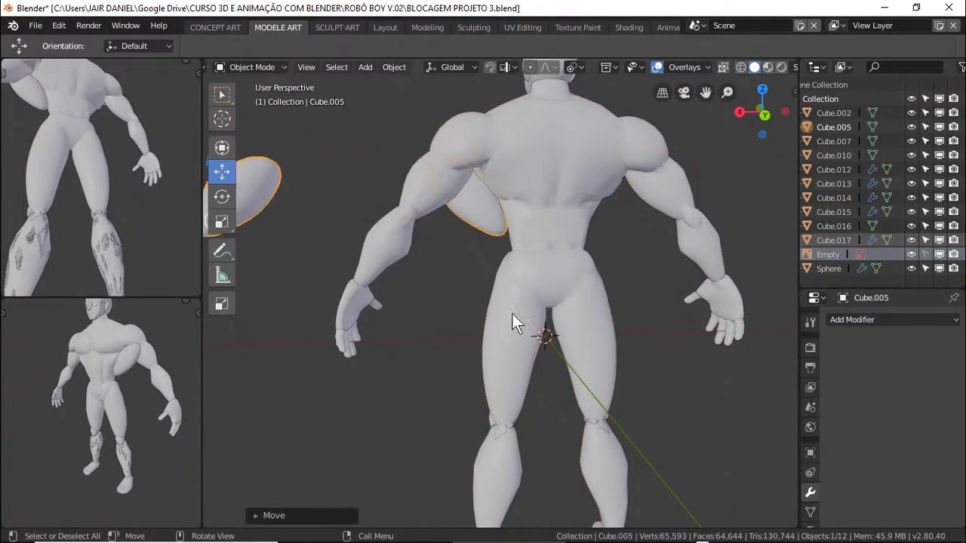
pyautogui.press('Delete')
pyautogui.moveTo(513, 322)
pyautogui.mouseDown(button='middle')
pyautogui.moveTo(569, 319)
pyautogui.moveTo(542, 295)
pyautogui.moveTo(649, 269)
pyautogui.moveTo(529, 316)
pyautogui.moveTo(543, 330)
pyautogui.moveTo(452, 309)
pyautogui.mouseUp(button='middle')
# Delete the two leftover shin pieces
pyautogui.scroll(3, 530, 315)
pyautogui.click(524, 390)
pyautogui.press('x')
pyautogui.click(538, 405)
pyautogui.click(519, 328)
pyautogui.press('Delete')
# Select the face piece and add a Boolean modifier using the head sphere
pyautogui.scroll(4, 483, 272)
pyautogui.click(521, 251)
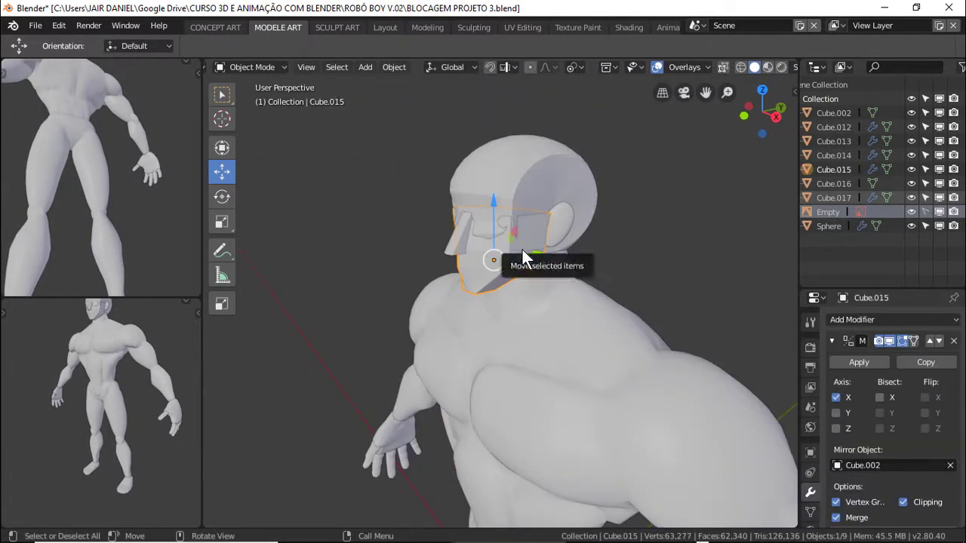
pyautogui.click(483, 257)
pyautogui.hotkey('ctrl', 'Tab')
pyautogui.press('Escape')
pyautogui.click(949, 397)
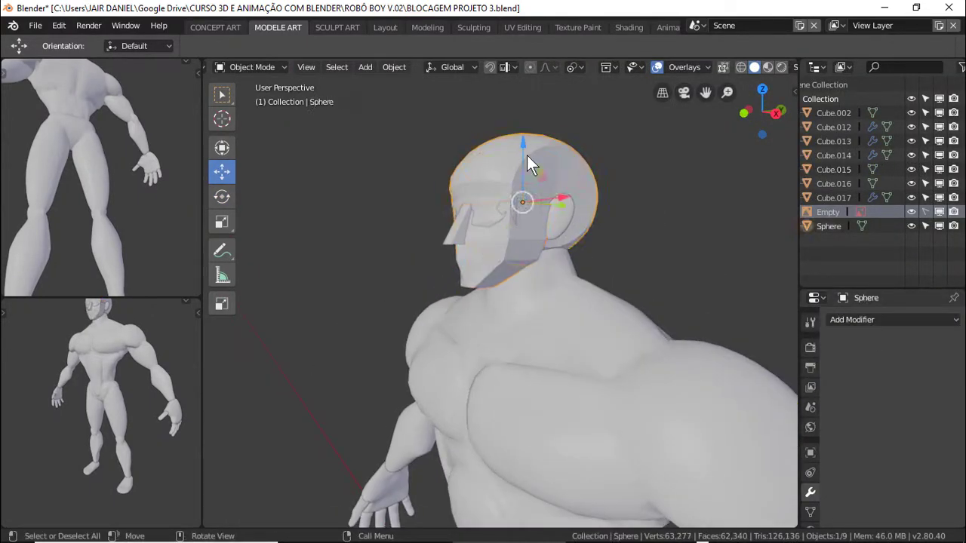
pyautogui.click(890, 319)
pyautogui.click(664, 91)
# Add and apply a Boolean modifier on the jaw piece
pyautogui.moveTo(470, 261)
pyautogui.mouseDown(button='middle')
pyautogui.moveTo(541, 284)
pyautogui.moveTo(392, 313)
pyautogui.mouseUp(button='middle')
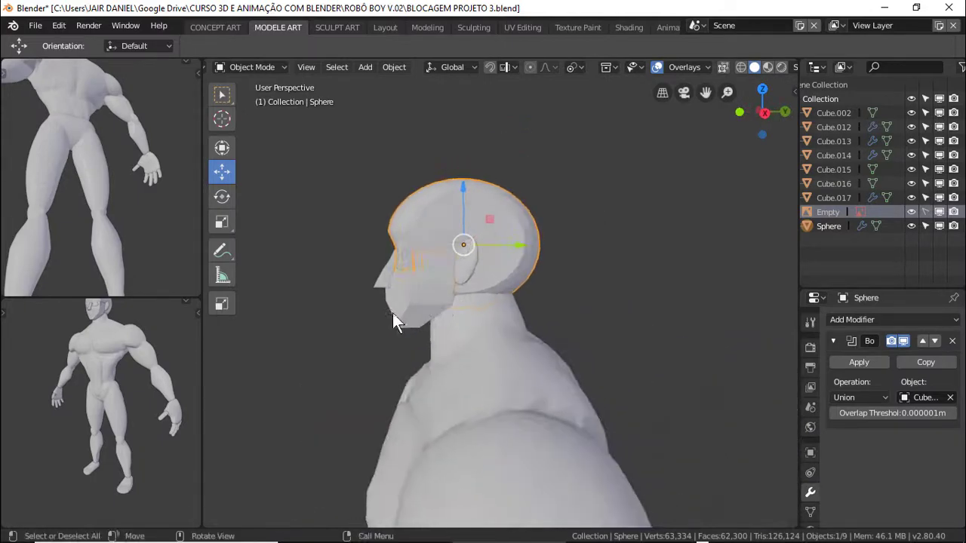
pyautogui.moveTo(487, 301)
pyautogui.mouseDown(button='middle')
pyautogui.moveTo(495, 205)
pyautogui.moveTo(556, 244)
pyautogui.moveTo(422, 290)
pyautogui.mouseUp(button='middle')
pyautogui.click(422, 289)
pyautogui.press('g')
pyautogui.press('Escape')
pyautogui.moveTo(324, 407)
pyautogui.mouseDown(button='middle')
pyautogui.moveTo(467, 329)
pyautogui.moveTo(538, 245)
pyautogui.moveTo(544, 168)
pyautogui.mouseUp(button='middle')
pyautogui.click(890, 319)
pyautogui.click(664, 98)
pyautogui.click(858, 363)
# Delete the head sphere and select the head piece
pyautogui.click(543, 169)
pyautogui.press('g')
pyautogui.press('Delete')
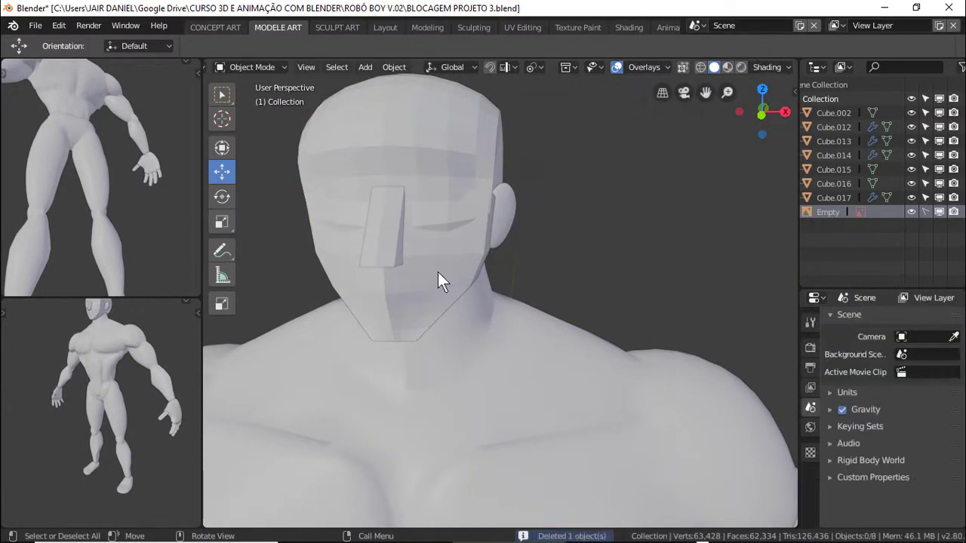
pyautogui.click(437, 271)
pyautogui.moveTo(437, 271)
pyautogui.mouseDown(button='middle')
pyautogui.moveTo(323, 280)
pyautogui.moveTo(414, 287)
pyautogui.moveTo(460, 232)
pyautogui.moveTo(585, 271)
pyautogui.moveTo(566, 264)
pyautogui.moveTo(418, 291)
pyautogui.moveTo(453, 297)
pyautogui.mouseUp(button='middle')
pyautogui.press('g')
pyautogui.press('Escape')
# Inspect the head mesh in Edit Mode with X-ray, then switch to the Sculpt Art workspace
pyautogui.click(722, 66)
pyautogui.moveTo(528, 226)
pyautogui.mouseDown(button='middle')
pyautogui.moveTo(458, 209)
pyautogui.moveTo(519, 219)
pyautogui.mouseUp(button='middle')
pyautogui.hotkey('ctrl', 'Tab')
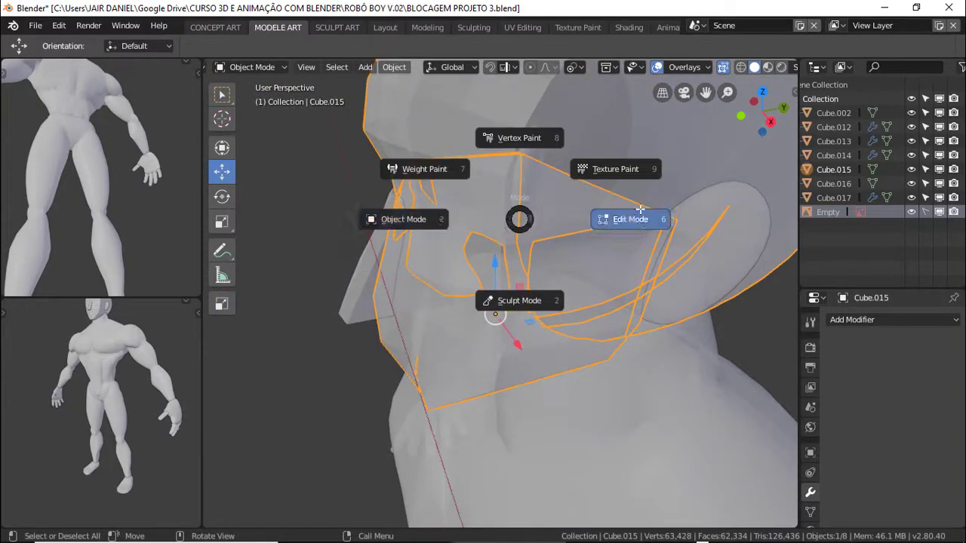
pyautogui.click(640, 209)
pyautogui.moveTo(640, 209); pyautogui.dragTo(605, 184, button='middle')
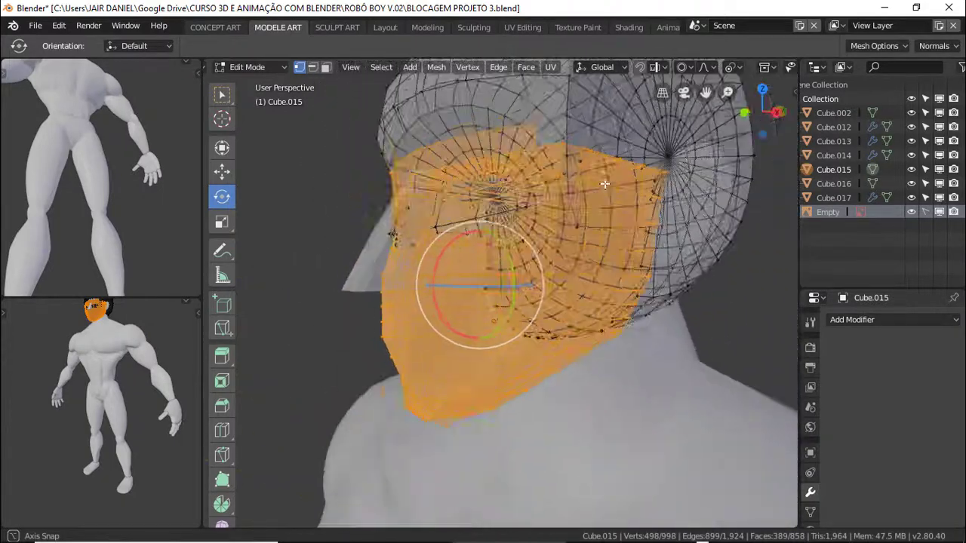
pyautogui.press('Tab')
pyautogui.hotkey('alt', 'z')
pyautogui.scroll(-5, 493, 290)
pyautogui.scroll(1, 488, 262)
pyautogui.scroll(-1, 582, 248)
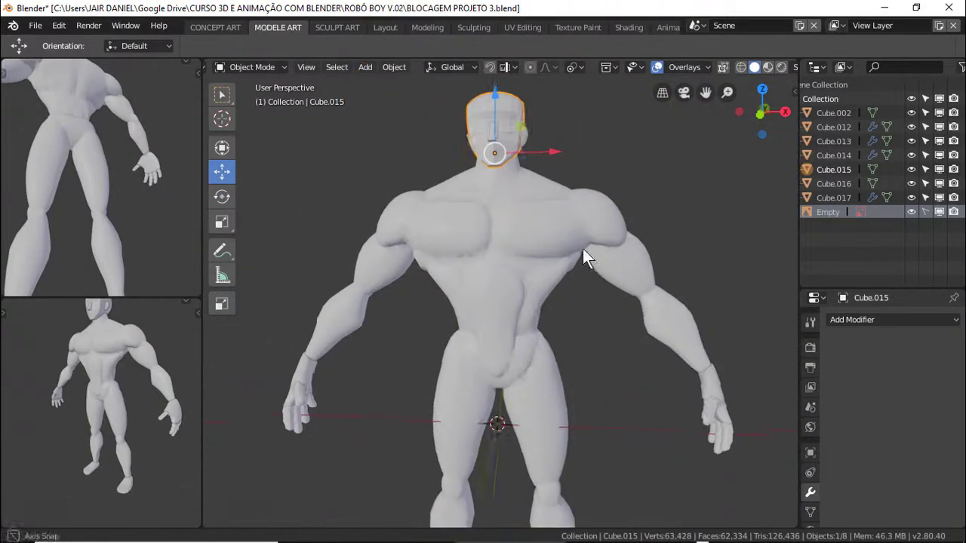
pyautogui.hotkey('ctrl', 'pagedown')
pyautogui.moveTo(554, 256)
pyautogui.mouseDown(button='middle')
pyautogui.moveTo(494, 236)
pyautogui.moveTo(543, 226)
pyautogui.mouseUp(button='middle')
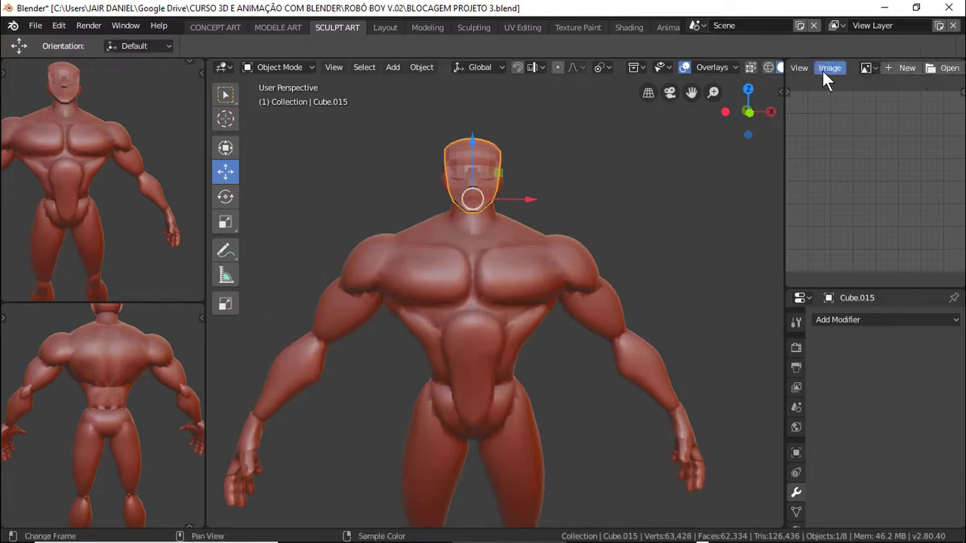
# Load the g4030.png muscle-anatomy reference into the image editor
pyautogui.click(866, 67)
pyautogui.click(943, 68)
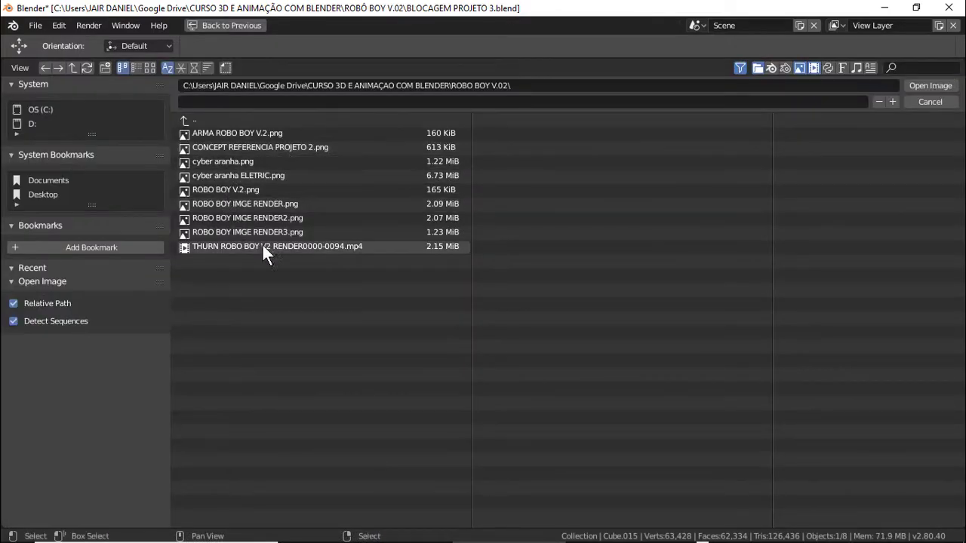
pyautogui.click(930, 86)
# Frame the torso and put the body mesh Cube.002 into Sculpt Mode
pyautogui.scroll(2, 928, 193)
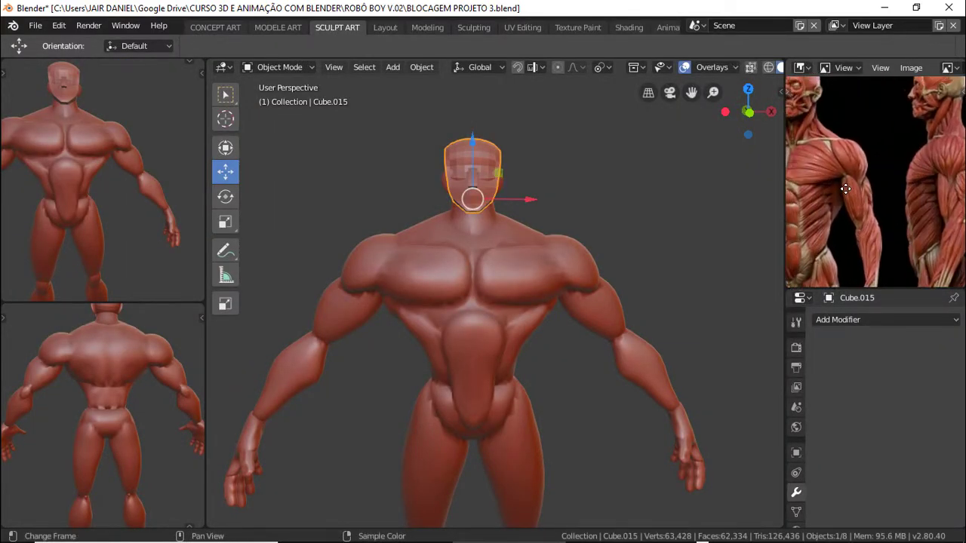
pyautogui.scroll(-3, 920, 190)
pyautogui.keyDown('shift'); pyautogui.moveTo(524, 385); pyautogui.dragTo(510, 242, button='middle'); pyautogui.keyUp('shift')
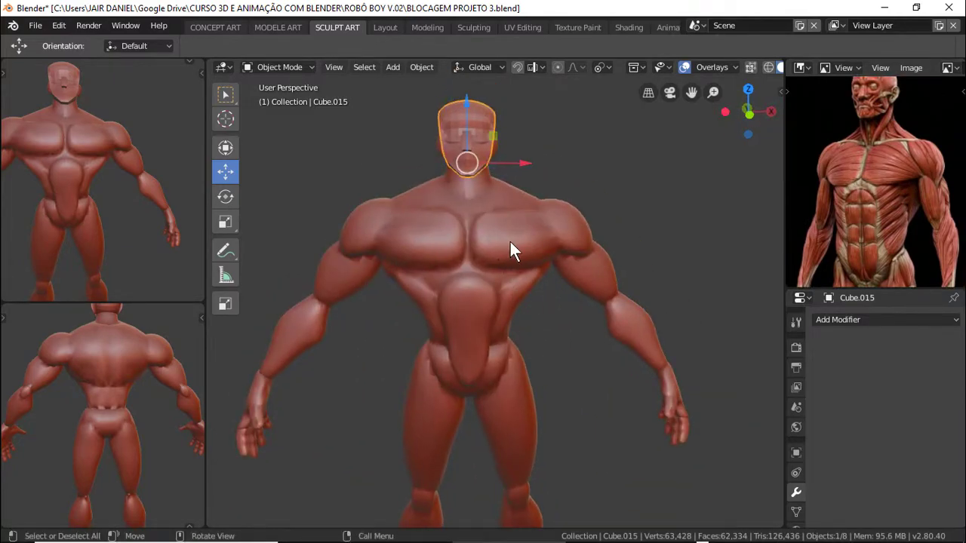
pyautogui.click(282, 114)
# Enable Dynamic Topology on the body and expand its settings
pyautogui.click(796, 322)
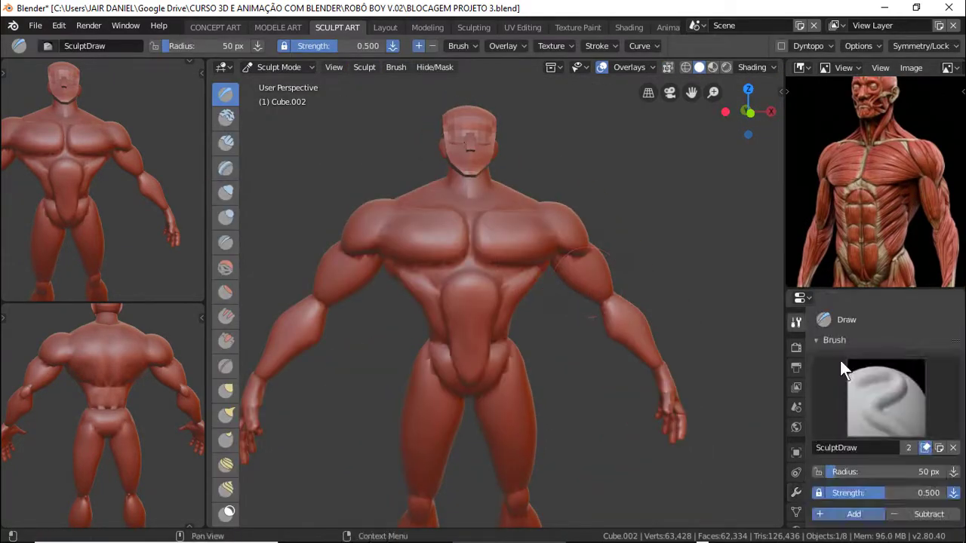
pyautogui.scroll(-6, 838, 453)
pyautogui.click(830, 485)
pyautogui.scroll(-3, 834, 483)
pyautogui.click(954, 448)
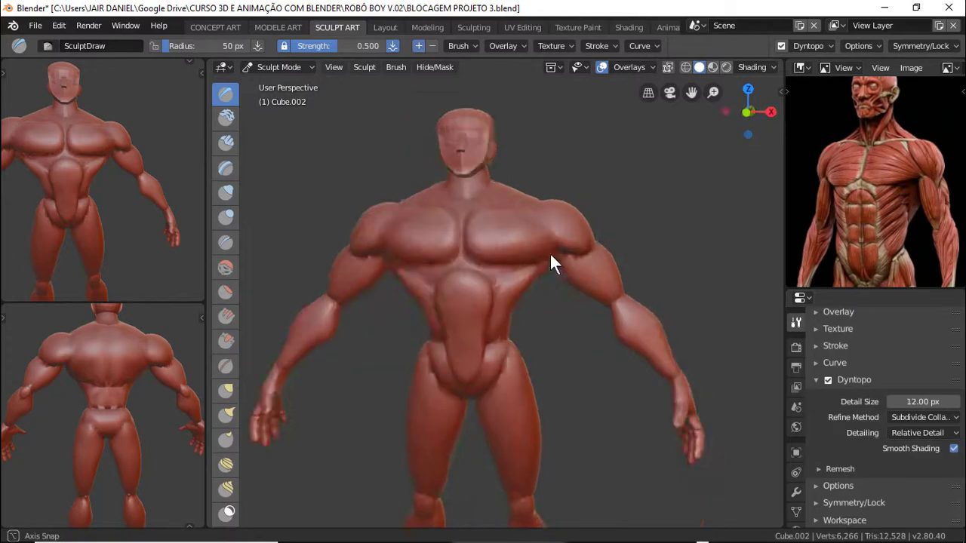
pyautogui.scroll(2, 532, 254)
# Rough in the chest with Clay Strips and collapse the Symmetry and Remesh panels
pyautogui.press('c')
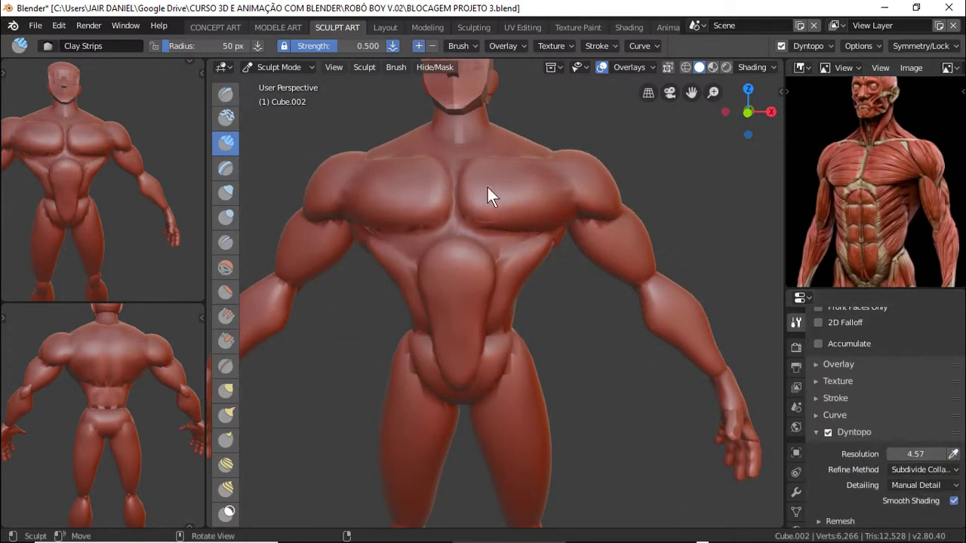
pyautogui.scroll(2, 487, 195)
pyautogui.keyDown('shift'); pyautogui.moveTo(508, 281); pyautogui.dragTo(458, 187, button='middle'); pyautogui.keyUp('shift')
pyautogui.scroll(1, 516, 261)
pyautogui.scroll(-1, 866, 469)
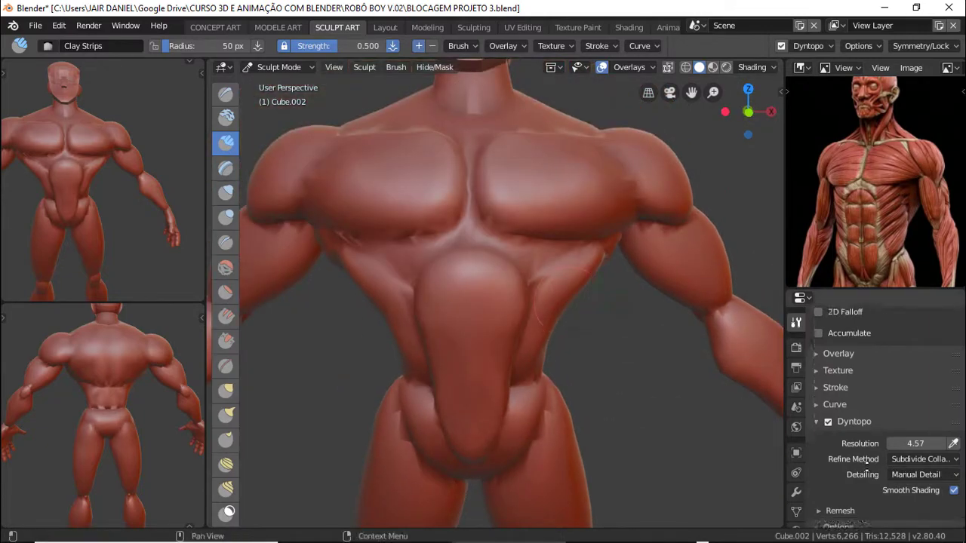
pyautogui.scroll(-5, 866, 469)
pyautogui.scroll(1, 828, 420)
pyautogui.moveTo(528, 302); pyautogui.dragTo(458, 273, button='middle')
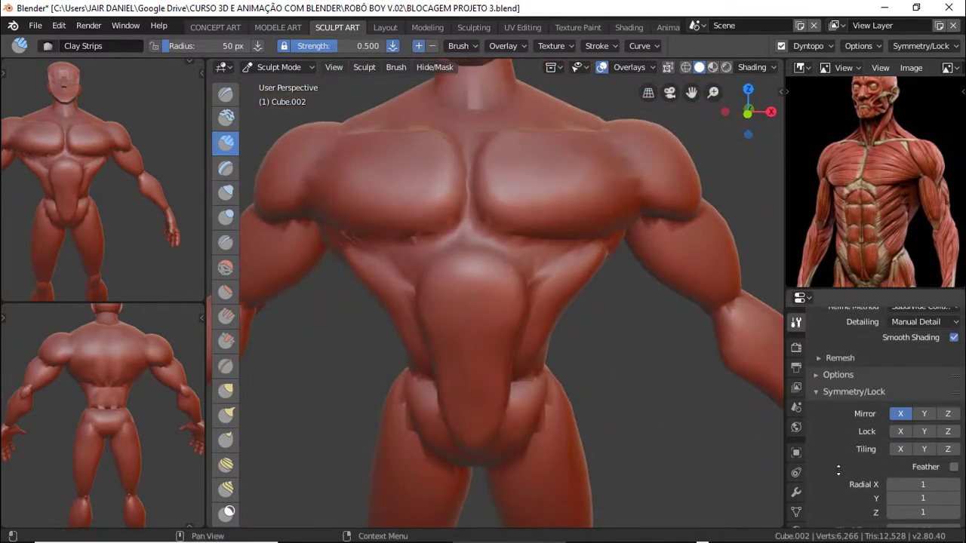
pyautogui.click(853, 391)
pyautogui.moveTo(732, 418)
pyautogui.mouseDown(button='middle')
pyautogui.moveTo(668, 279)
pyautogui.moveTo(528, 280)
pyautogui.moveTo(508, 297)
pyautogui.mouseUp(button='middle')
pyautogui.click(856, 414)
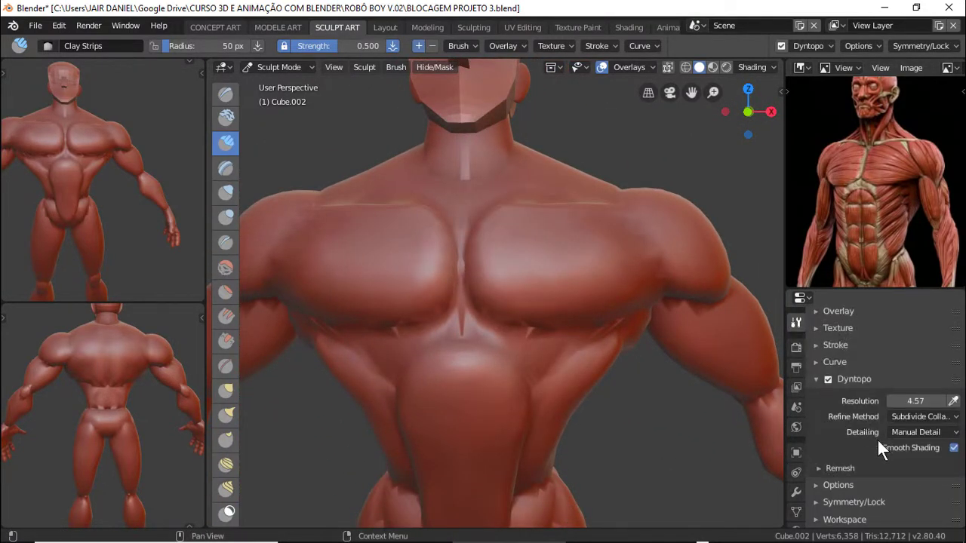
# Reselect Clay Strips and check the chest from both sides
pyautogui.moveTo(561, 282); pyautogui.dragTo(614, 306, button='middle')
pyautogui.scroll(-3, 657, 219)
pyautogui.scroll(2, 614, 306)
pyautogui.press('c')
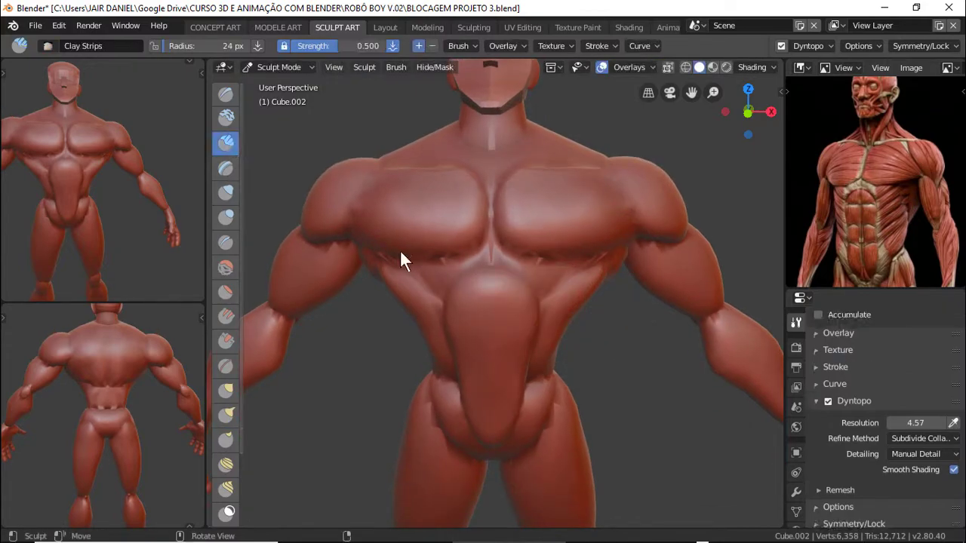
pyautogui.scroll(3, 531, 274)
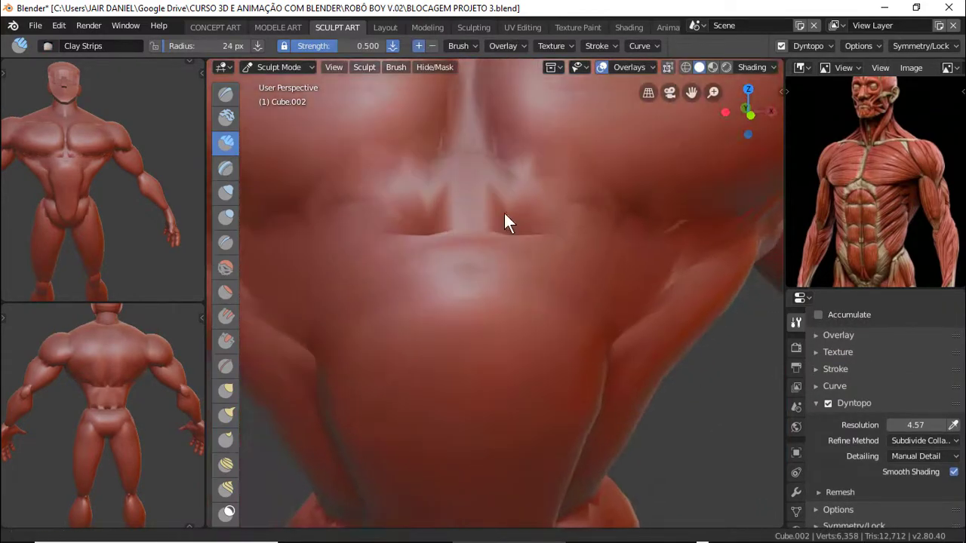
pyautogui.moveTo(503, 211)
pyautogui.mouseDown(button='middle')
pyautogui.moveTo(411, 242)
pyautogui.moveTo(529, 213)
pyautogui.mouseUp(button='middle')
pyautogui.scroll(-4, 529, 214)
pyautogui.moveTo(520, 281)
pyautogui.mouseDown(button='middle')
pyautogui.moveTo(517, 267)
pyautogui.moveTo(661, 298)
pyautogui.mouseUp(button='middle')
pyautogui.scroll(5, 517, 320)
# Pull the torso toward the hips with the Grab brush, then return to Clay Strips
pyautogui.press('g')
pyautogui.scroll(-4, 586, 336)
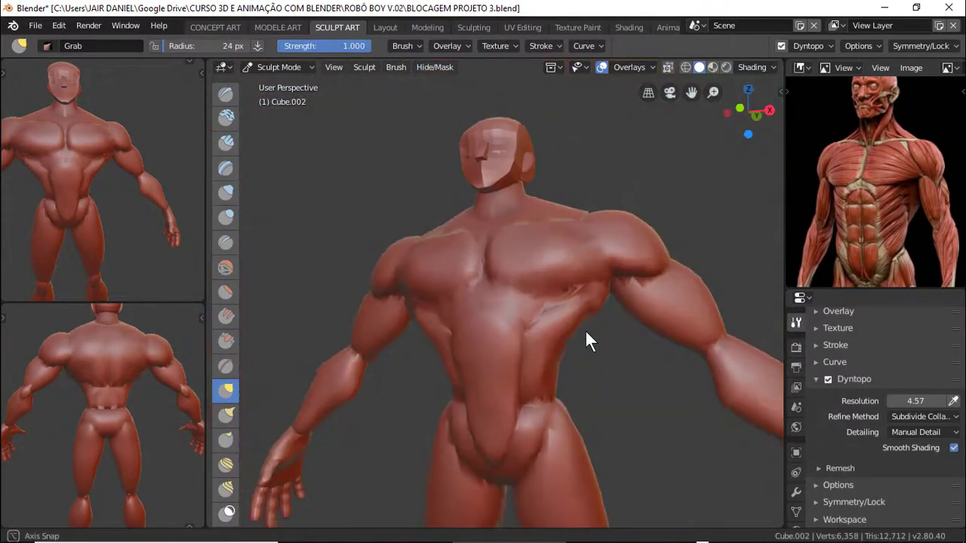
pyautogui.scroll(2, 558, 285)
pyautogui.moveTo(580, 339)
pyautogui.mouseDown(button='middle')
pyautogui.moveTo(614, 259)
pyautogui.moveTo(674, 252)
pyautogui.moveTo(545, 302)
pyautogui.moveTo(427, 309)
pyautogui.moveTo(495, 238)
pyautogui.moveTo(496, 130)
pyautogui.moveTo(609, 129)
pyautogui.moveTo(716, 306)
pyautogui.moveTo(609, 231)
pyautogui.moveTo(462, 204)
pyautogui.moveTo(412, 286)
pyautogui.moveTo(520, 284)
pyautogui.moveTo(528, 324)
pyautogui.mouseUp(button='middle')
pyautogui.scroll(3, 539, 292)
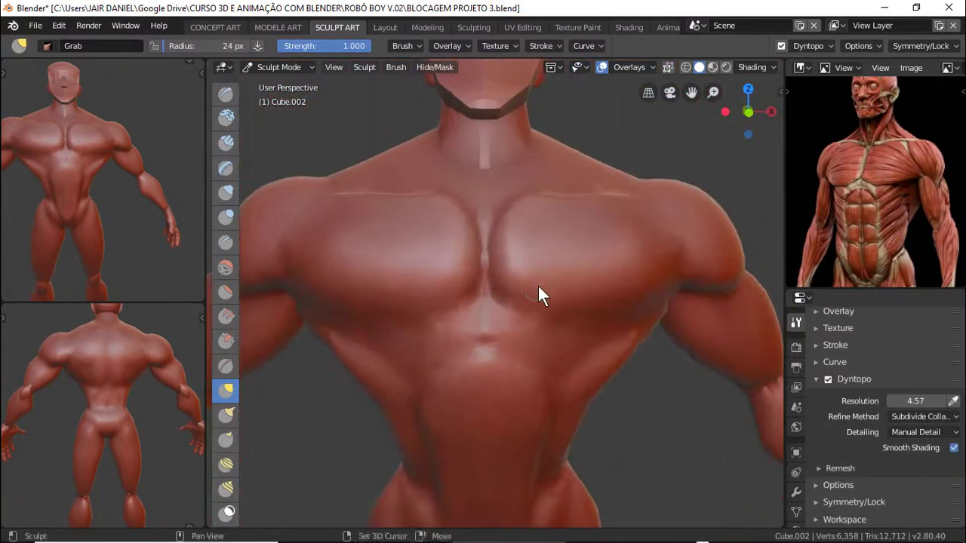
pyautogui.scroll(-3, 534, 291)
pyautogui.scroll(2, 515, 293)
pyautogui.press('c')
pyautogui.scroll(2, 589, 332)
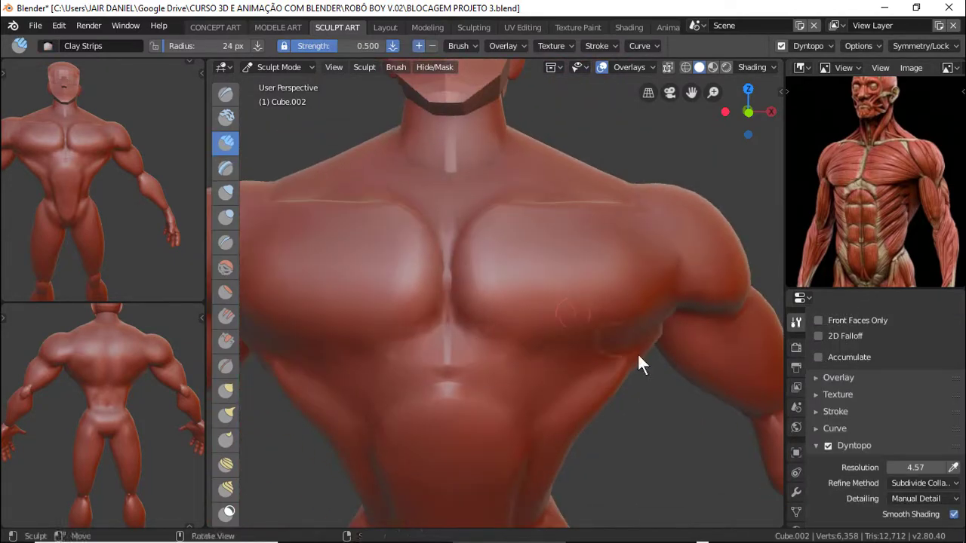
pyautogui.moveTo(467, 294); pyautogui.dragTo(466, 329, button='middle')
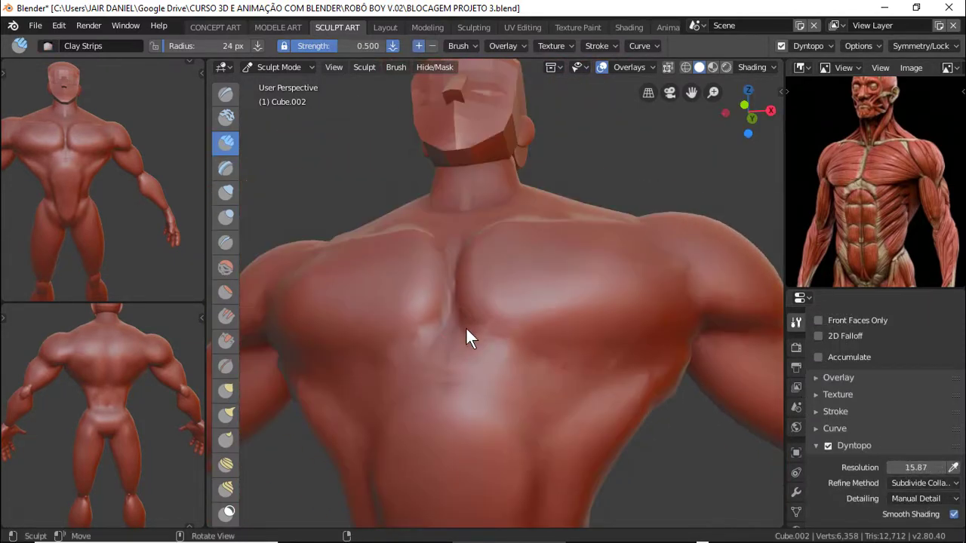
pyautogui.moveTo(554, 383)
pyautogui.mouseDown(button='middle')
pyautogui.moveTo(455, 263)
pyautogui.moveTo(679, 385)
pyautogui.mouseUp(button='middle')
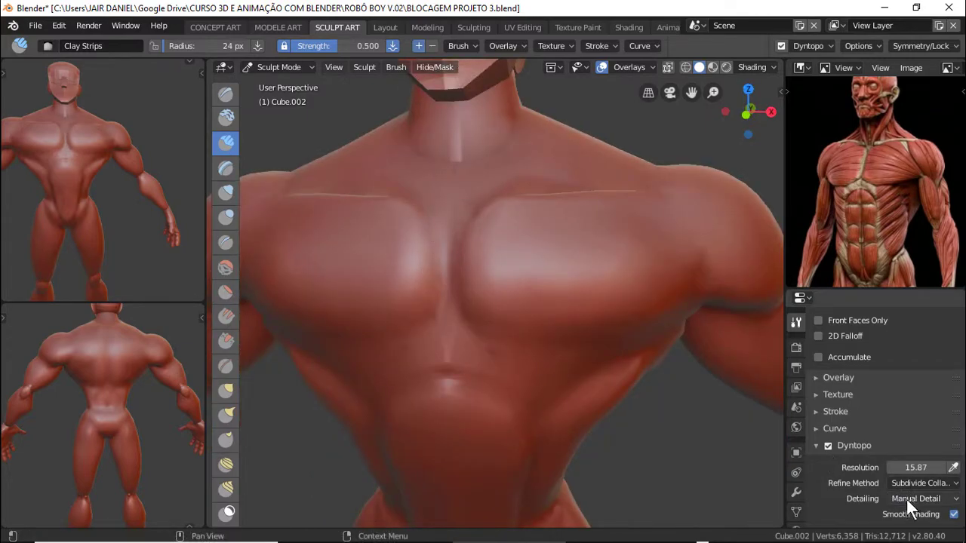
# Set Dyntopo detailing to Brush Detail, tuning the detail percentage from about 52% to 34%
pyautogui.click(876, 451)
pyautogui.moveTo(524, 353); pyautogui.dragTo(905, 468, button='middle')
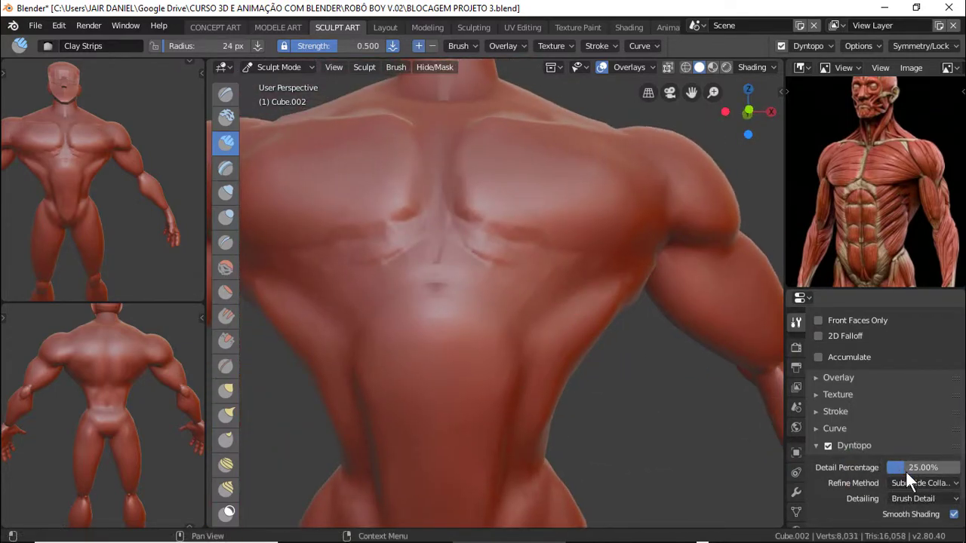
pyautogui.moveTo(439, 227)
pyautogui.mouseDown(button='middle')
pyautogui.moveTo(470, 321)
pyautogui.moveTo(915, 480)
pyautogui.mouseUp(button='middle')
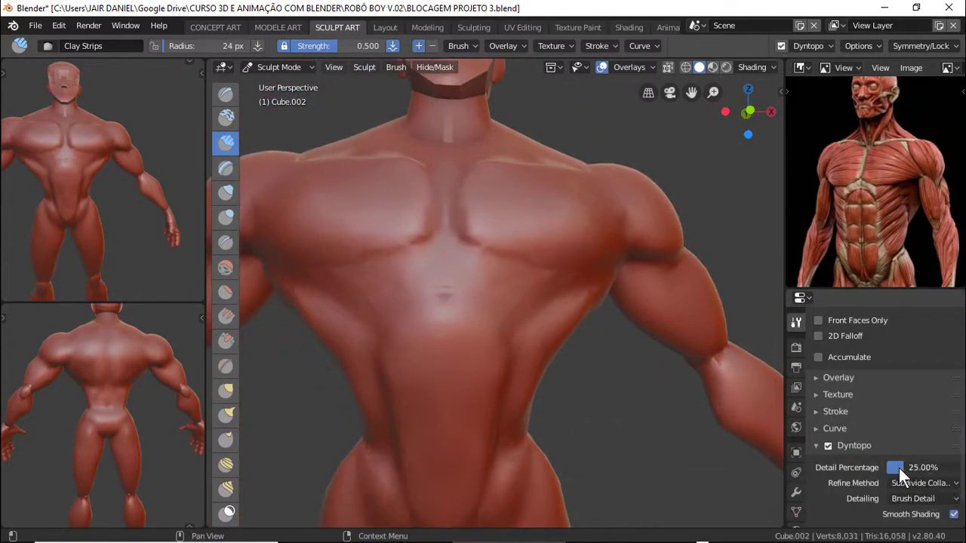
pyautogui.moveTo(493, 268); pyautogui.dragTo(503, 284, button='middle')
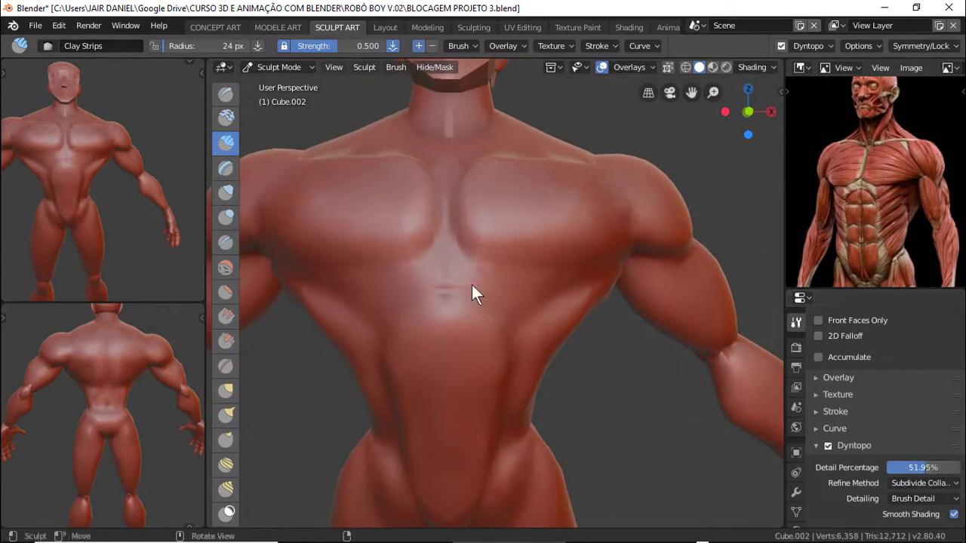
pyautogui.moveTo(472, 284); pyautogui.dragTo(419, 226)
pyautogui.moveTo(482, 249)
pyautogui.mouseDown(button='middle')
pyautogui.moveTo(507, 274)
pyautogui.moveTo(513, 256)
pyautogui.mouseUp(button='middle')
pyautogui.moveTo(911, 474); pyautogui.dragTo(908, 473)
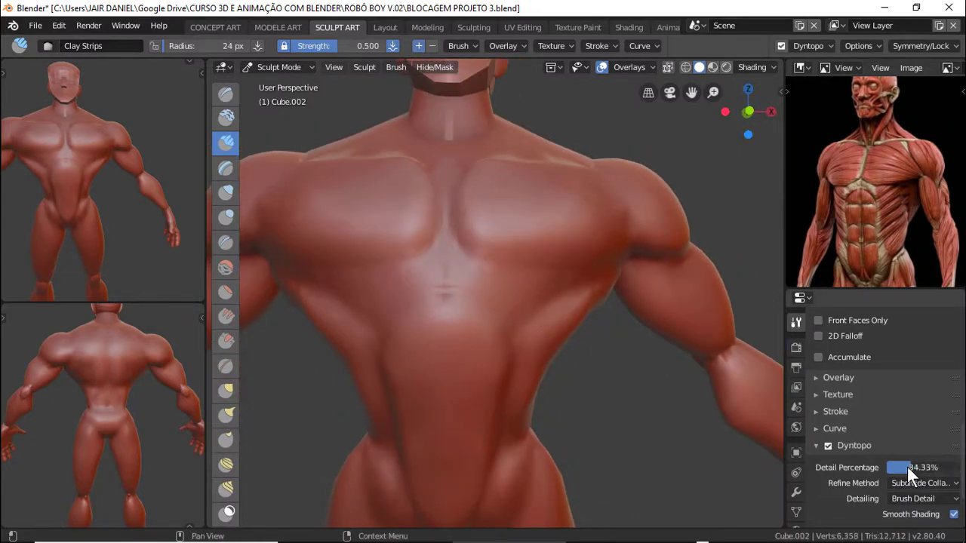
pyautogui.moveTo(500, 290)
pyautogui.mouseDown(button='middle')
pyautogui.moveTo(487, 283)
pyautogui.moveTo(517, 351)
pyautogui.mouseUp(button='middle')
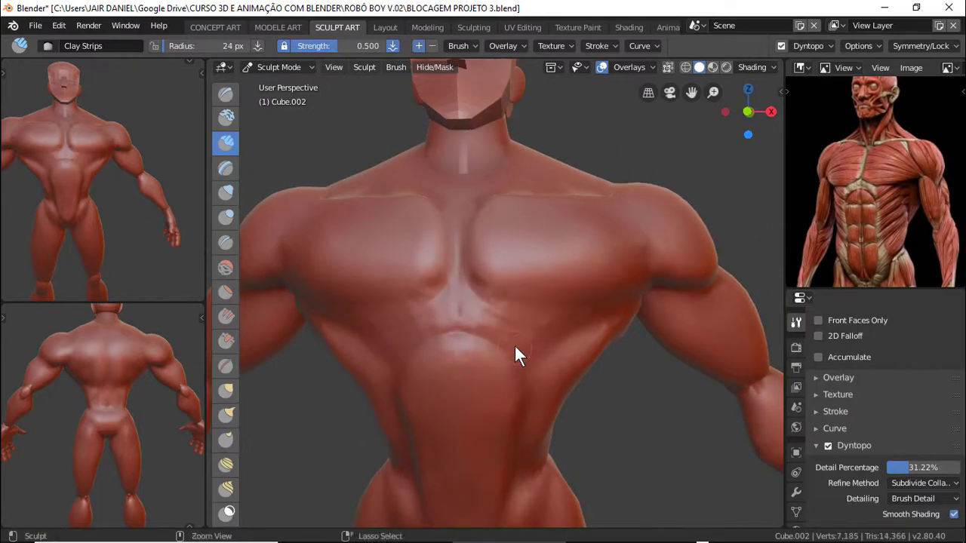
# Undo the last strokes and re-sculpt chest, abdominal and shoulder muscles with Clay Strips
pyautogui.hotkey('ctrl', 'z')
pyautogui.moveTo(519, 316)
pyautogui.mouseDown(button='middle')
pyautogui.moveTo(456, 272)
pyautogui.moveTo(605, 318)
pyautogui.mouseUp(button='middle')
pyautogui.moveTo(605, 317); pyautogui.dragTo(551, 320)
pyautogui.moveTo(551, 321); pyautogui.dragTo(517, 240, button='middle')
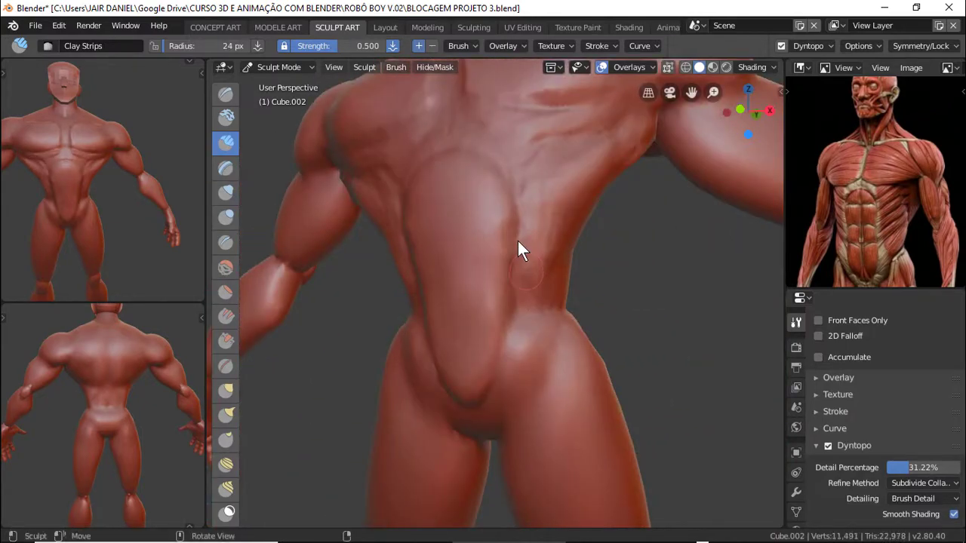
pyautogui.moveTo(518, 399); pyautogui.dragTo(495, 195, button='middle')
pyautogui.moveTo(541, 326)
pyautogui.mouseDown(button='middle')
pyautogui.moveTo(552, 355)
pyautogui.moveTo(437, 370)
pyautogui.mouseUp(button='middle')
pyautogui.moveTo(437, 371); pyautogui.dragTo(483, 389)
pyautogui.moveTo(483, 388)
pyautogui.mouseDown(button='middle')
pyautogui.moveTo(578, 240)
pyautogui.moveTo(395, 230)
pyautogui.moveTo(493, 278)
pyautogui.moveTo(478, 218)
pyautogui.mouseUp(button='middle')
pyautogui.moveTo(478, 219); pyautogui.dragTo(498, 227)
pyautogui.moveTo(498, 227)
pyautogui.mouseDown(button='middle')
pyautogui.moveTo(535, 301)
pyautogui.moveTo(670, 343)
pyautogui.mouseUp(button='middle')
pyautogui.scroll(2, 536, 308)
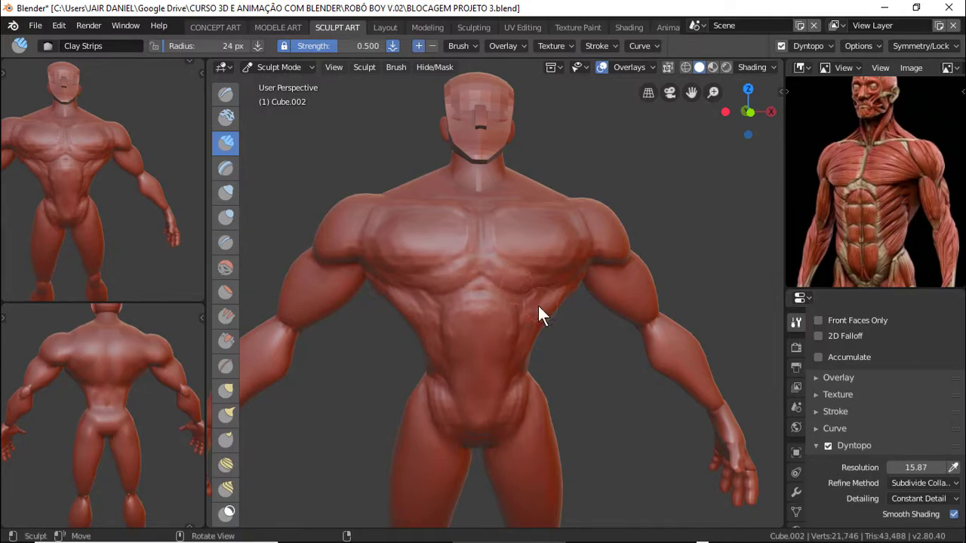
pyautogui.moveTo(538, 307); pyautogui.dragTo(533, 354, button='middle')
pyautogui.moveTo(558, 292); pyautogui.dragTo(467, 249, button='middle')
# Save the file as ESCURTURA PROJETO 3.blend
pyautogui.click(35, 25)
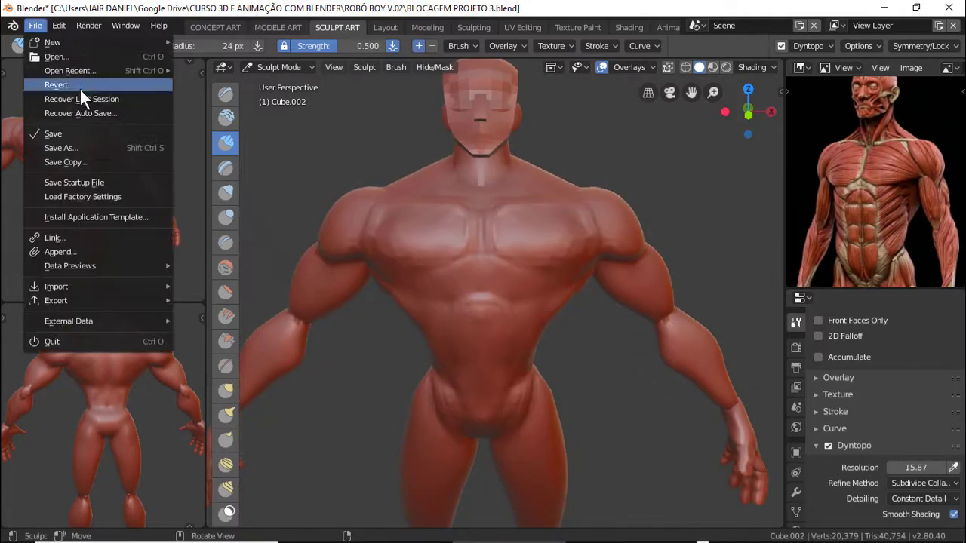
pyautogui.click(70, 148)
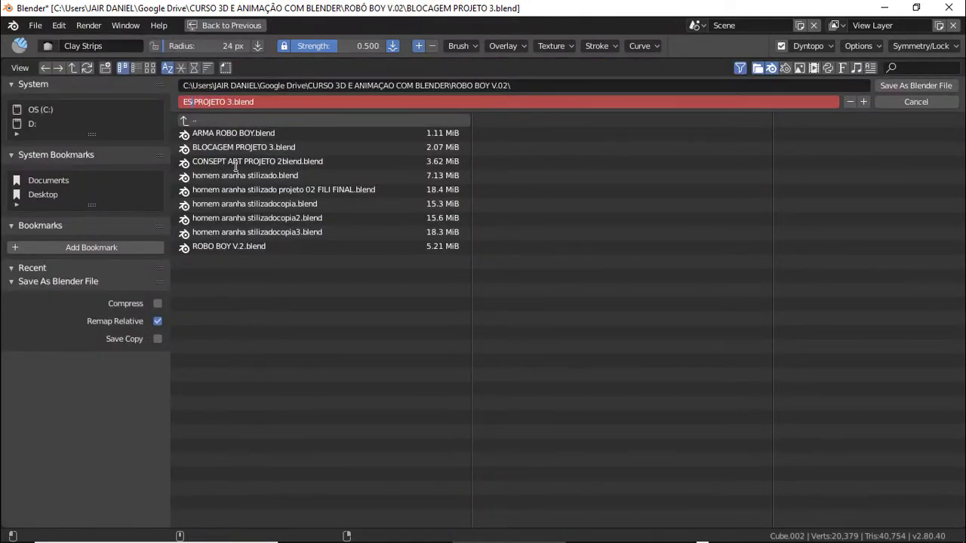
pyautogui.press('Return')
pyautogui.moveTo(584, 331); pyautogui.dragTo(523, 256, button='middle')
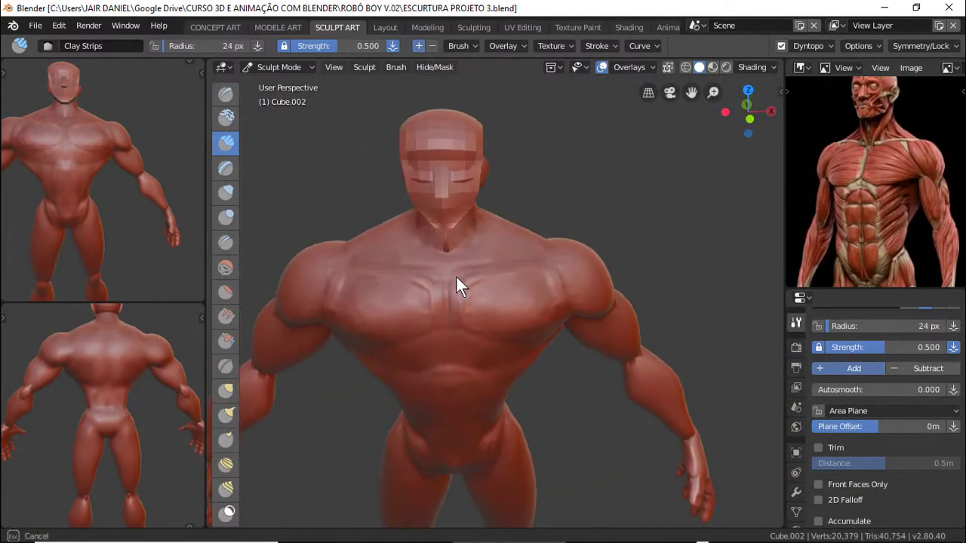
# Stroke across the chest, then inspect the torso's side and back
pyautogui.moveTo(524, 256); pyautogui.dragTo(461, 322)
pyautogui.moveTo(461, 322)
pyautogui.mouseDown(button='middle')
pyautogui.moveTo(541, 305)
pyautogui.moveTo(454, 351)
pyautogui.mouseUp(button='middle')
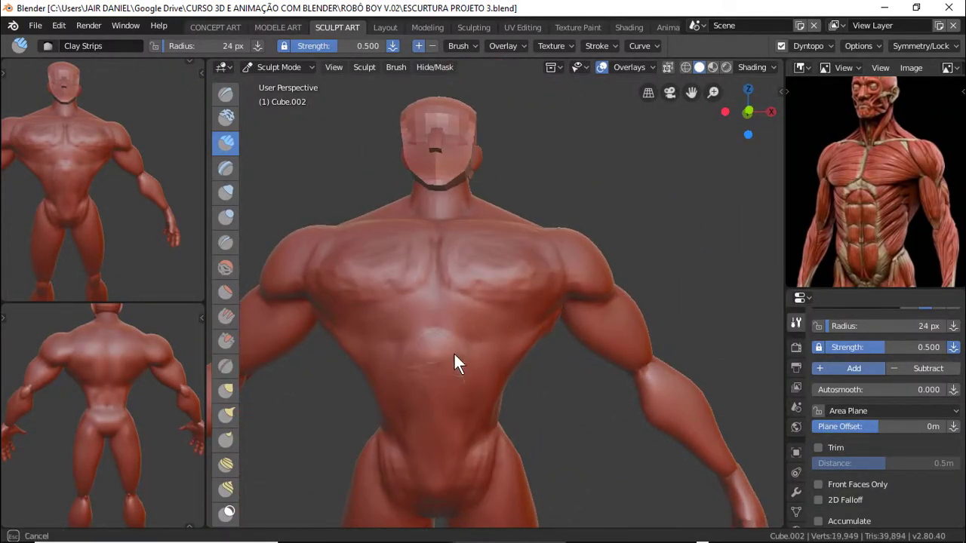
pyautogui.moveTo(487, 396); pyautogui.dragTo(552, 295, button='middle')
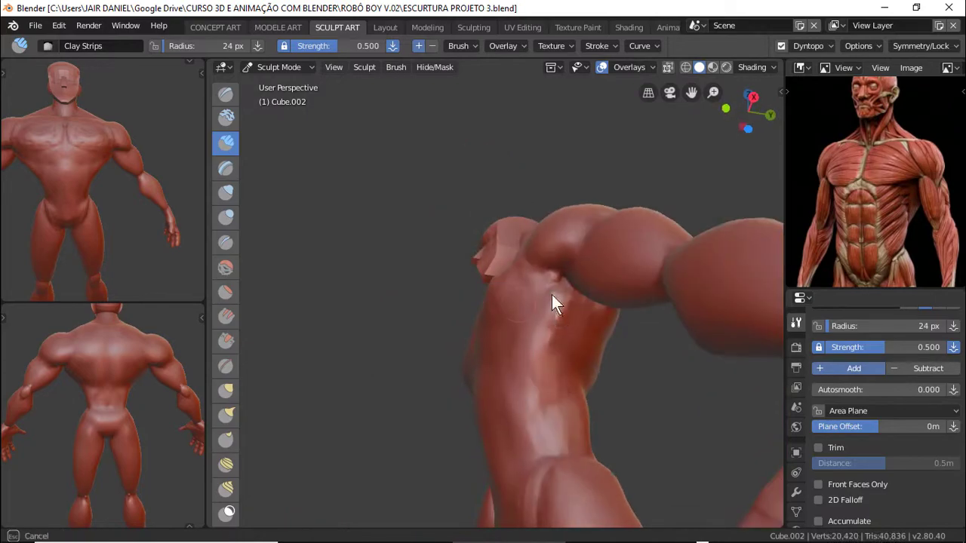
pyautogui.moveTo(547, 390); pyautogui.dragTo(561, 302, button='middle')
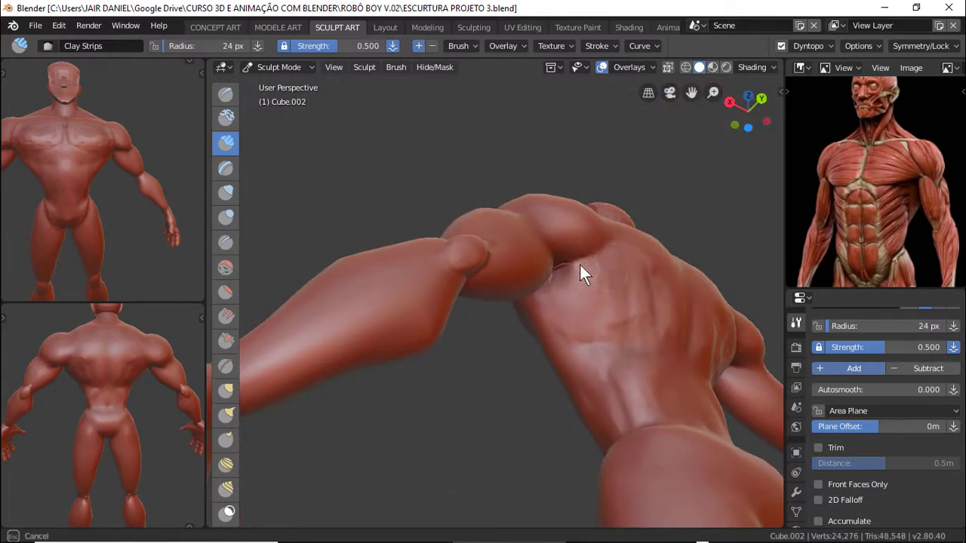
pyautogui.moveTo(580, 264)
pyautogui.mouseDown(button='middle')
pyautogui.moveTo(634, 320)
pyautogui.moveTo(525, 269)
pyautogui.moveTo(507, 362)
pyautogui.moveTo(467, 338)
pyautogui.moveTo(527, 339)
pyautogui.mouseUp(button='middle')
pyautogui.scroll(-4, 554, 294)
pyautogui.moveTo(555, 294)
pyautogui.mouseDown(button='middle')
pyautogui.moveTo(604, 308)
pyautogui.moveTo(491, 324)
pyautogui.moveTo(539, 327)
pyautogui.moveTo(369, 334)
pyautogui.moveTo(601, 349)
pyautogui.moveTo(552, 347)
pyautogui.moveTo(596, 317)
pyautogui.moveTo(594, 329)
pyautogui.mouseUp(button='middle')
pyautogui.scroll(3, 598, 309)
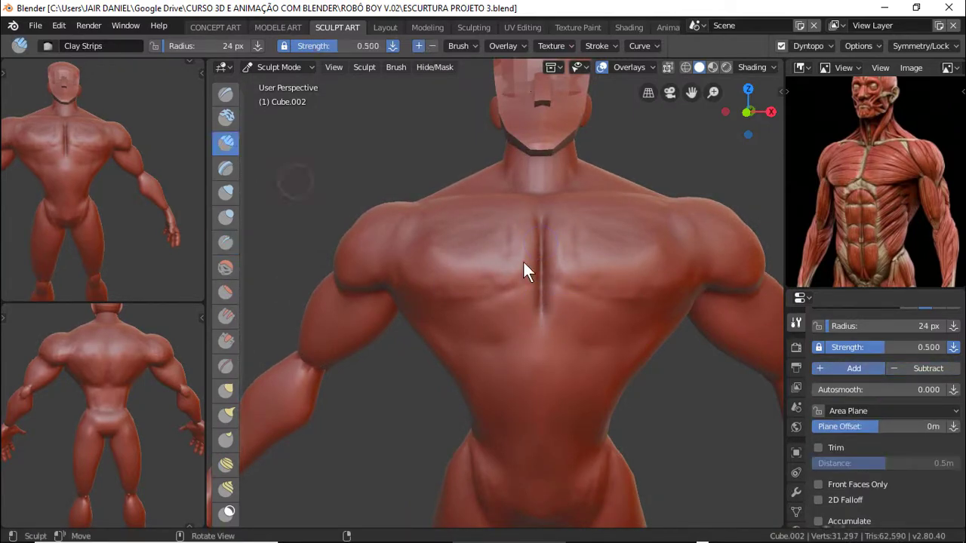
# Align the reference images to front, back and side views, then return to the chest
pyautogui.moveTo(145, 209); pyautogui.dragTo(155, 226, button='middle')
pyautogui.moveTo(160, 373); pyautogui.dragTo(154, 385, button='middle')
pyautogui.moveTo(140, 220); pyautogui.dragTo(134, 226, button='middle')
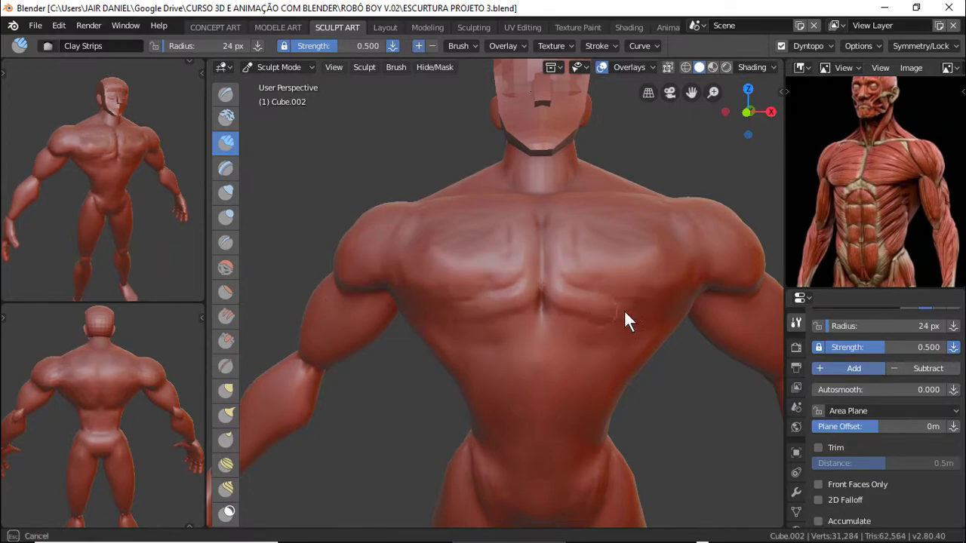
pyautogui.moveTo(653, 341); pyautogui.dragTo(445, 263, button='middle')
pyautogui.scroll(-4, 460, 300)
pyautogui.moveTo(460, 299)
pyautogui.mouseDown(button='middle')
pyautogui.moveTo(585, 268)
pyautogui.moveTo(492, 252)
pyautogui.moveTo(553, 278)
pyautogui.moveTo(503, 290)
pyautogui.moveTo(490, 261)
pyautogui.mouseUp(button='middle')
pyautogui.scroll(2, 491, 260)
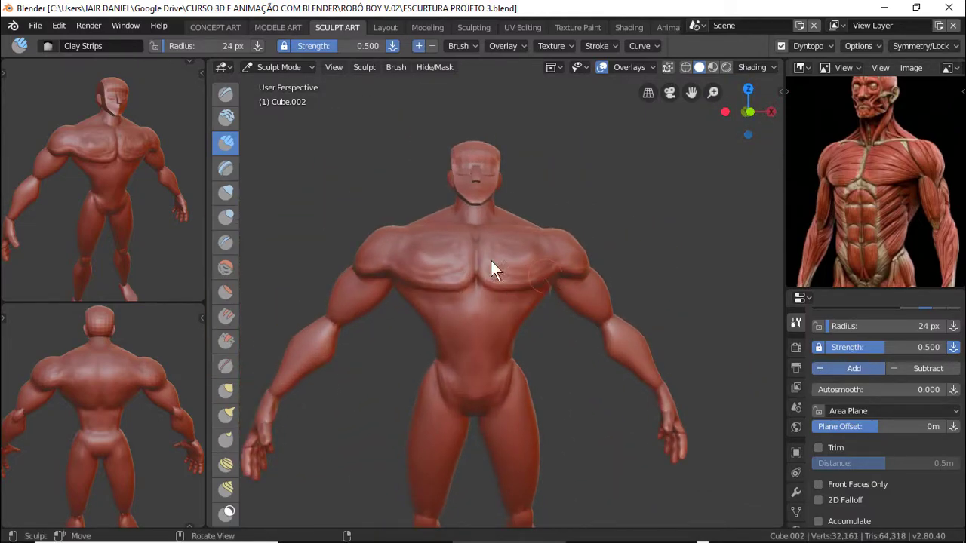
pyautogui.scroll(2, 531, 280)
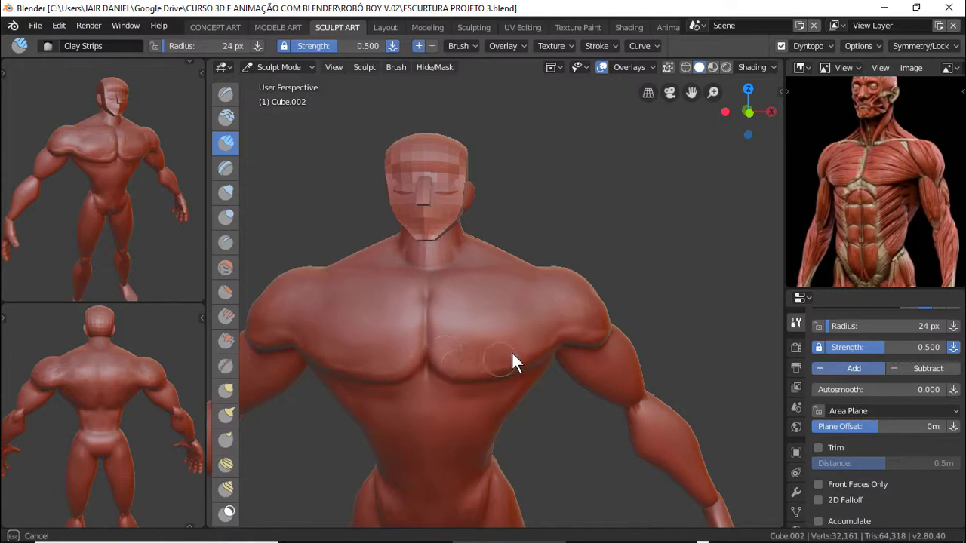
# Add small Clay Strips strokes to the chest from a three-quarter angle
pyautogui.moveTo(602, 308); pyautogui.dragTo(512, 289, button='middle')
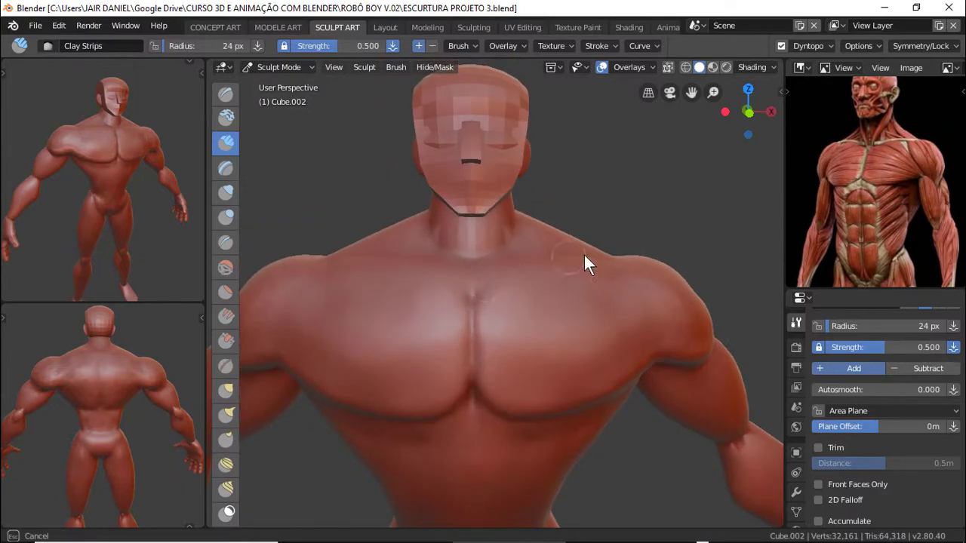
pyautogui.scroll(-4, 540, 264)
pyautogui.moveTo(532, 340); pyautogui.dragTo(509, 317, button='middle')
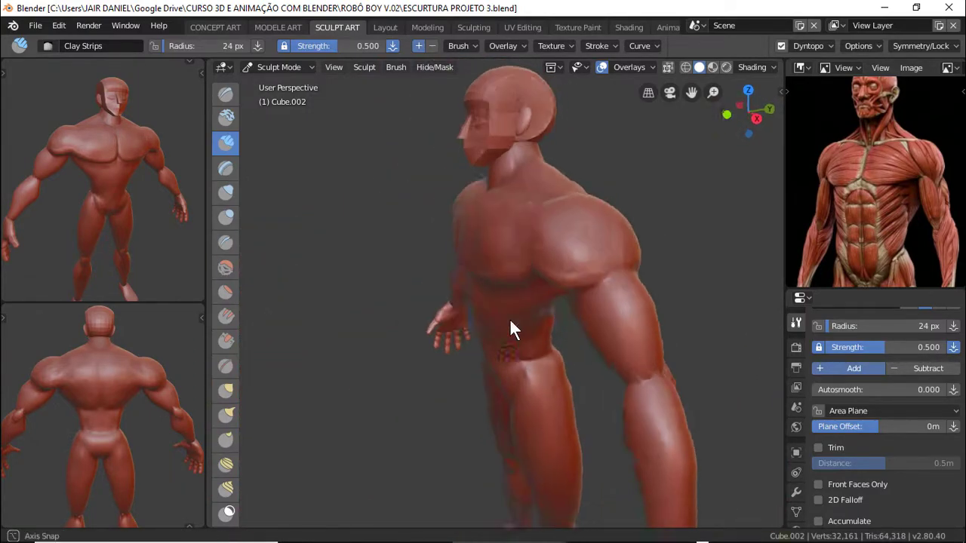
pyautogui.scroll(3, 451, 215)
pyautogui.moveTo(451, 214); pyautogui.dragTo(469, 154, button='middle')
pyautogui.moveTo(408, 264); pyautogui.dragTo(408, 233, button='middle')
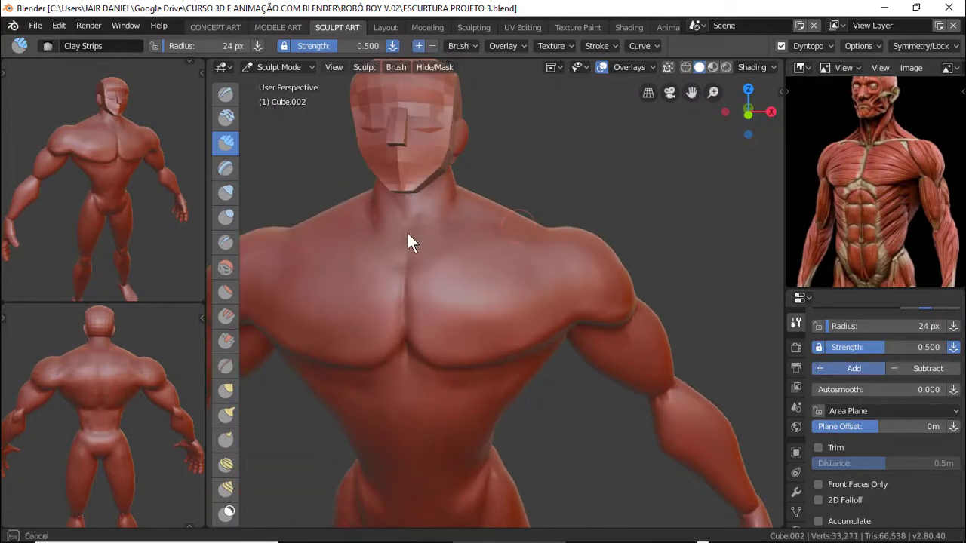
pyautogui.moveTo(405, 272)
pyautogui.mouseDown(button='middle')
pyautogui.moveTo(494, 224)
pyautogui.moveTo(491, 267)
pyautogui.moveTo(582, 259)
pyautogui.moveTo(608, 304)
pyautogui.moveTo(625, 284)
pyautogui.moveTo(576, 234)
pyautogui.moveTo(502, 304)
pyautogui.moveTo(508, 326)
pyautogui.moveTo(537, 285)
pyautogui.moveTo(548, 287)
pyautogui.moveTo(541, 295)
pyautogui.mouseUp(button='middle')
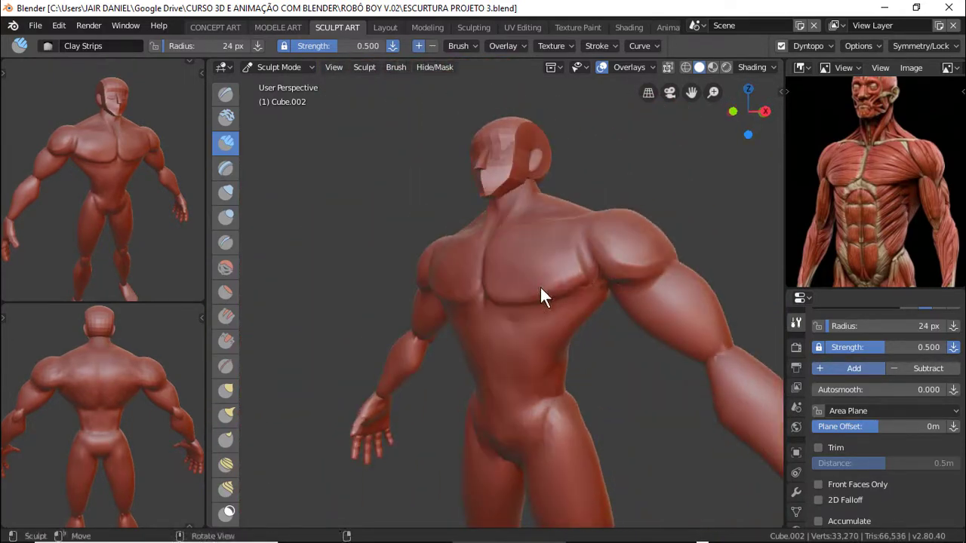
pyautogui.moveTo(540, 295)
pyautogui.mouseDown()
pyautogui.moveTo(571, 291)
pyautogui.moveTo(566, 264)
pyautogui.moveTo(581, 283)
pyautogui.mouseUp()
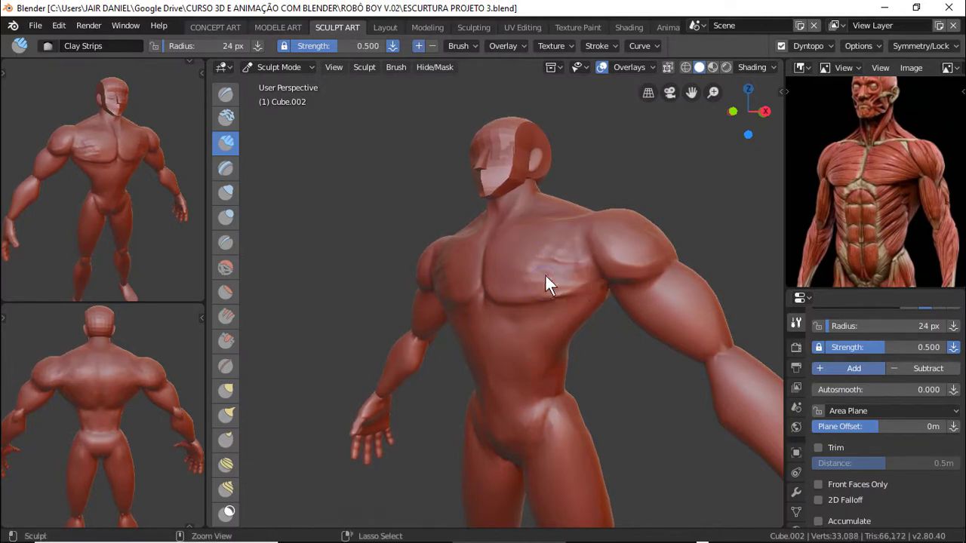
pyautogui.moveTo(544, 273)
pyautogui.mouseDown(button='middle')
pyautogui.moveTo(613, 307)
pyautogui.moveTo(568, 277)
pyautogui.mouseUp(button='middle')
pyautogui.scroll(-2, 549, 283)
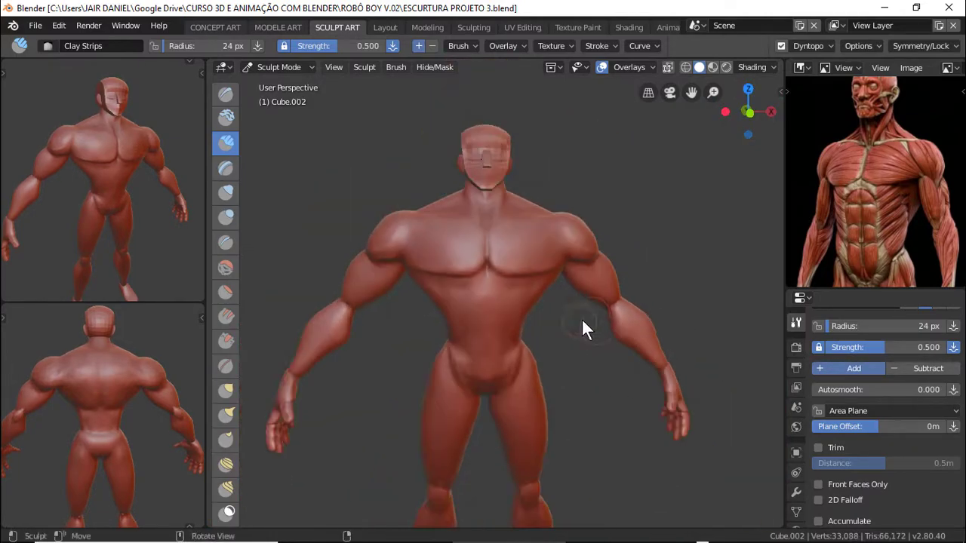
pyautogui.scroll(3, 581, 318)
# Resize the sculpting brush to 18 px
pyautogui.press('f')
pyautogui.click(436, 126)
pyautogui.moveTo(566, 262)
pyautogui.mouseDown(button='middle')
pyautogui.moveTo(536, 207)
pyautogui.moveTo(502, 235)
pyautogui.moveTo(528, 242)
pyautogui.mouseUp(button='middle')
pyautogui.press('f')
pyautogui.moveTo(615, 251)
pyautogui.mouseDown(button='middle')
pyautogui.moveTo(553, 259)
pyautogui.moveTo(560, 265)
pyautogui.mouseUp(button='middle')
pyautogui.moveTo(649, 257)
pyautogui.mouseDown(button='middle')
pyautogui.moveTo(599, 274)
pyautogui.moveTo(520, 276)
pyautogui.moveTo(513, 284)
pyautogui.moveTo(687, 269)
pyautogui.moveTo(593, 275)
pyautogui.moveTo(614, 284)
pyautogui.moveTo(550, 341)
pyautogui.moveTo(500, 345)
pyautogui.moveTo(576, 261)
pyautogui.moveTo(581, 270)
pyautogui.moveTo(521, 298)
pyautogui.moveTo(452, 313)
pyautogui.moveTo(545, 304)
pyautogui.moveTo(498, 282)
pyautogui.moveTo(588, 291)
pyautogui.moveTo(577, 300)
pyautogui.mouseUp(button='middle')
# Carve a deep crease along the pectoral line with the Crease brush
pyautogui.hotkey('shift', 'c')
pyautogui.moveTo(405, 308); pyautogui.dragTo(531, 312)
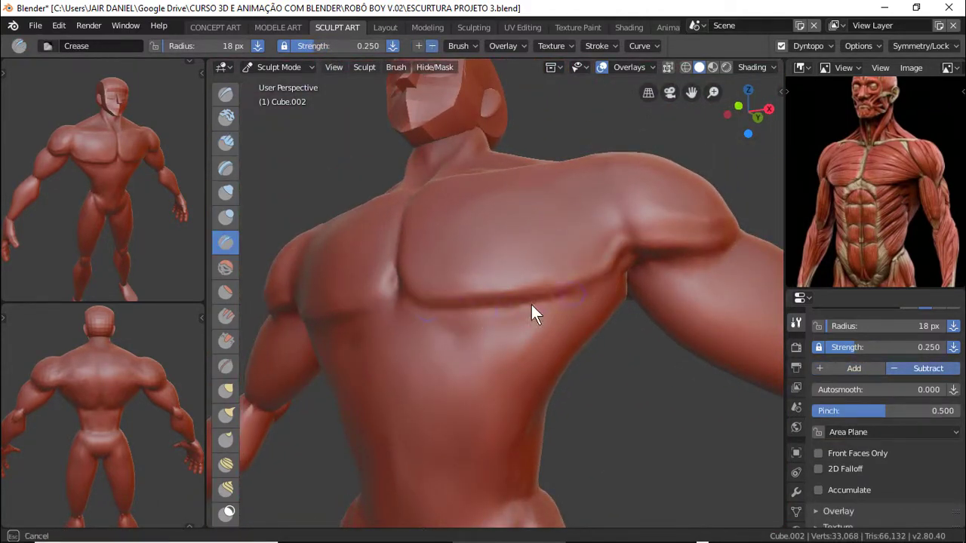
pyautogui.moveTo(530, 312); pyautogui.dragTo(560, 299, button='middle')
pyautogui.moveTo(471, 312)
pyautogui.mouseDown(button='middle')
pyautogui.moveTo(485, 276)
pyautogui.moveTo(581, 370)
pyautogui.moveTo(590, 289)
pyautogui.moveTo(605, 315)
pyautogui.moveTo(559, 336)
pyautogui.moveTo(564, 277)
pyautogui.moveTo(554, 327)
pyautogui.moveTo(524, 312)
pyautogui.moveTo(558, 336)
pyautogui.moveTo(631, 273)
pyautogui.moveTo(642, 362)
pyautogui.moveTo(580, 334)
pyautogui.moveTo(575, 364)
pyautogui.mouseUp(button='middle')
# Switch back to Clay Strips and save the file with Ctrl+S
pyautogui.click(225, 142)
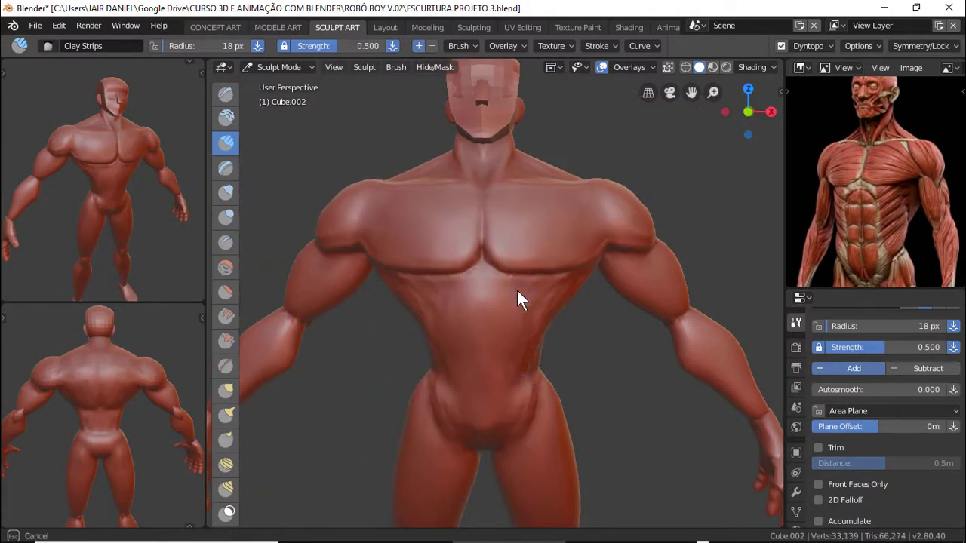
pyautogui.moveTo(517, 298)
pyautogui.mouseDown(button='middle')
pyautogui.moveTo(543, 308)
pyautogui.moveTo(587, 276)
pyautogui.moveTo(614, 367)
pyautogui.moveTo(586, 280)
pyautogui.moveTo(590, 351)
pyautogui.moveTo(626, 362)
pyautogui.moveTo(567, 339)
pyautogui.moveTo(574, 324)
pyautogui.mouseUp(button='middle')
pyautogui.moveTo(582, 285)
pyautogui.mouseDown(button='middle')
pyautogui.moveTo(569, 309)
pyautogui.moveTo(506, 332)
pyautogui.moveTo(654, 349)
pyautogui.moveTo(559, 441)
pyautogui.mouseUp(button='middle')
pyautogui.hotkey('ctrl', 's')
pyautogui.moveTo(563, 383); pyautogui.dragTo(530, 362, button='middle')
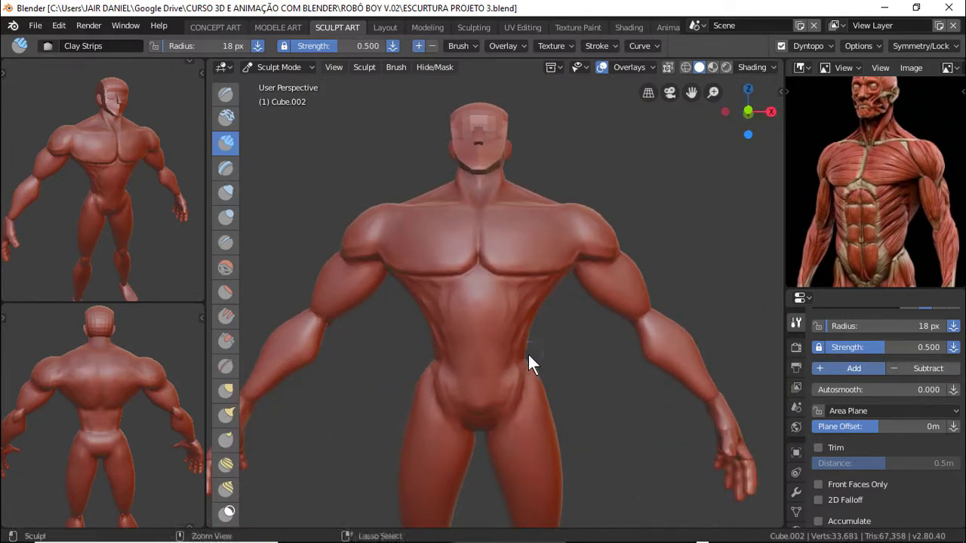
pyautogui.scroll(2, 528, 353)
# Crease the abdomen on both sides, then build up the groin and inner thighs with Clay Strips
pyautogui.click(225, 243)
pyautogui.moveTo(521, 313)
pyautogui.mouseDown()
pyautogui.moveTo(519, 382)
pyautogui.moveTo(496, 443)
pyautogui.mouseUp()
pyautogui.moveTo(511, 308); pyautogui.dragTo(550, 371)
pyautogui.moveTo(550, 371); pyautogui.dragTo(547, 341, button='middle')
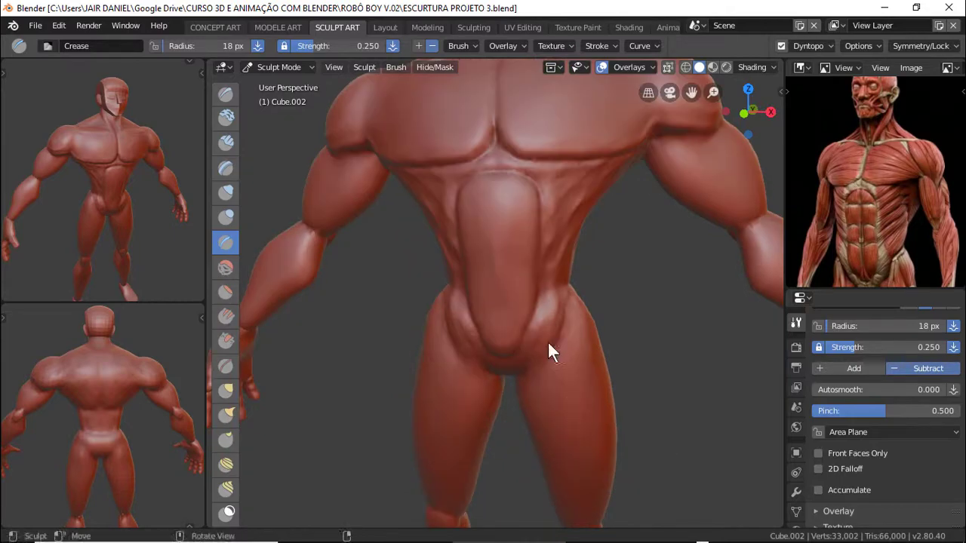
pyautogui.click(226, 142)
pyautogui.moveTo(537, 344)
pyautogui.mouseDown()
pyautogui.moveTo(556, 305)
pyautogui.moveTo(529, 360)
pyautogui.moveTo(497, 347)
pyautogui.moveTo(494, 333)
pyautogui.mouseUp()
# Orbit and zoom around the torso to inspect the chest from side and front
pyautogui.scroll(-4, 591, 347)
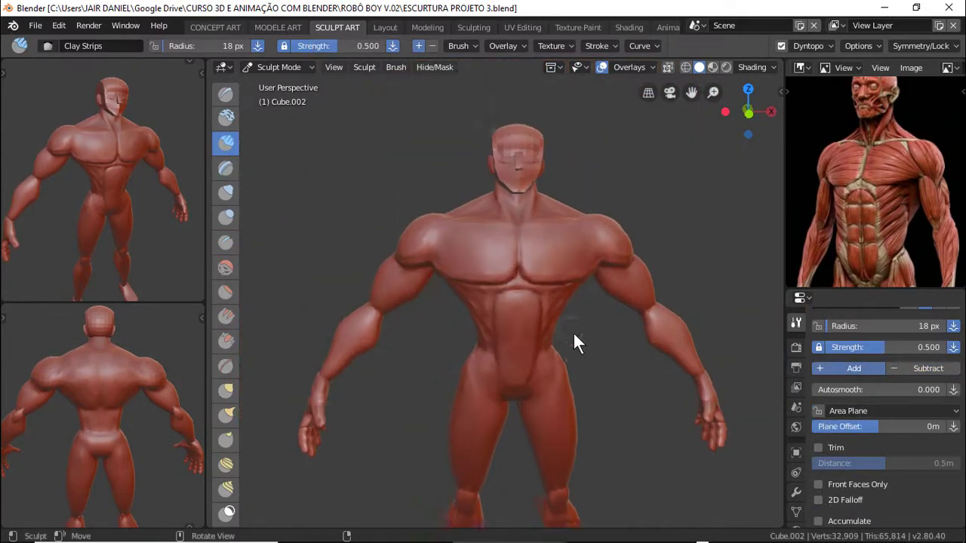
pyautogui.moveTo(574, 344)
pyautogui.mouseDown(button='middle')
pyautogui.moveTo(455, 335)
pyautogui.moveTo(504, 330)
pyautogui.moveTo(496, 319)
pyautogui.moveTo(512, 302)
pyautogui.moveTo(473, 284)
pyautogui.mouseUp(button='middle')
pyautogui.scroll(3, 504, 330)
pyautogui.scroll(2, 512, 302)
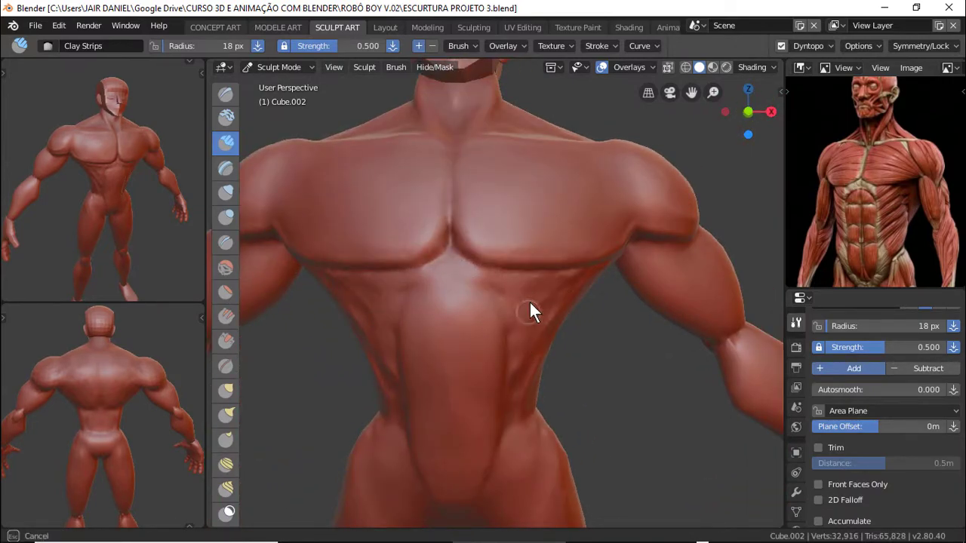
pyautogui.moveTo(529, 312); pyautogui.dragTo(568, 319, button='middle')
pyautogui.moveTo(516, 342); pyautogui.dragTo(516, 404, button='middle')
pyautogui.scroll(-2, 517, 403)
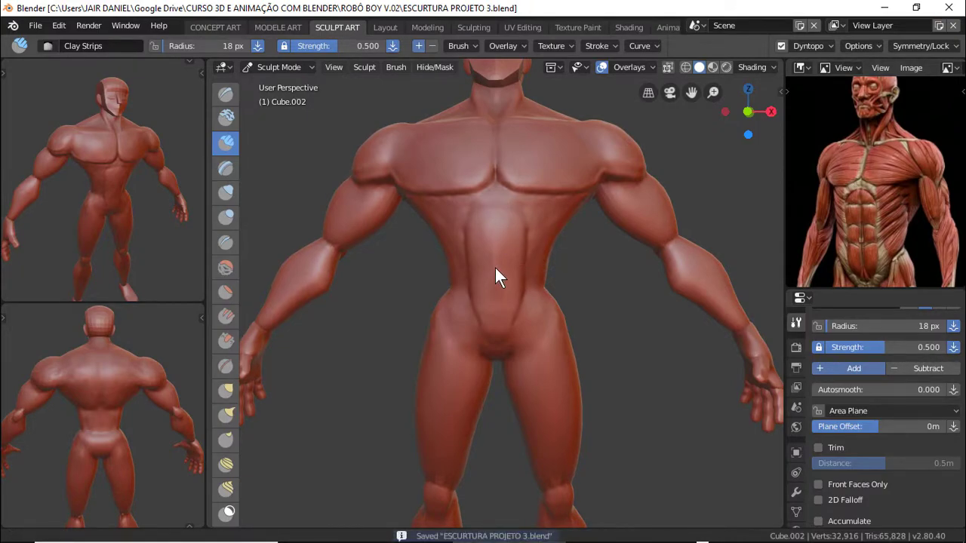
pyautogui.scroll(-4, 495, 268)
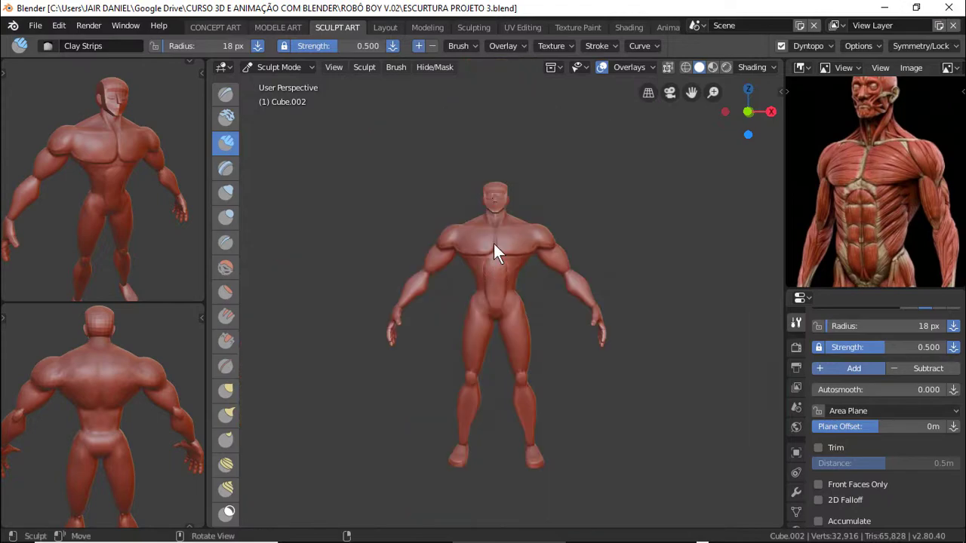
pyautogui.scroll(8, 493, 248)
pyautogui.moveTo(511, 151); pyautogui.dragTo(540, 308, button='middle')
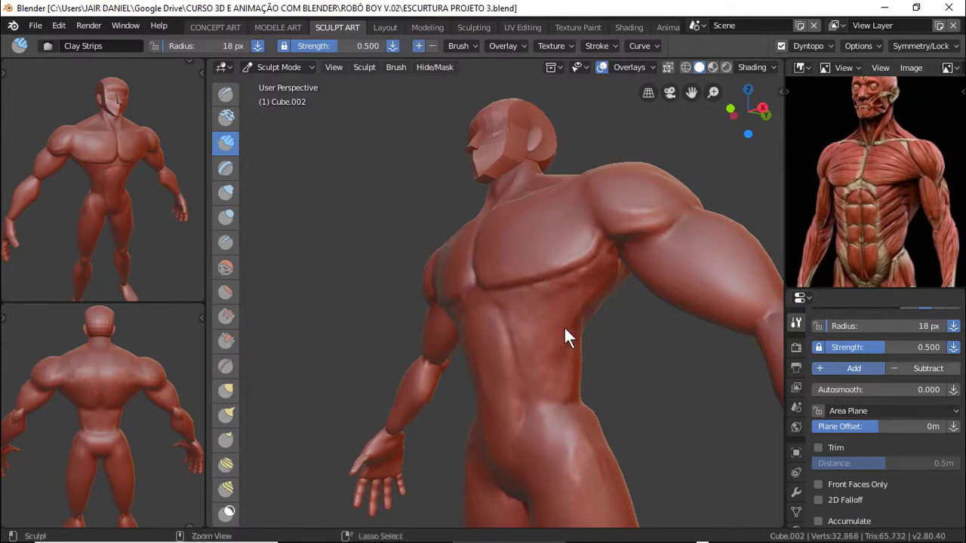
pyautogui.moveTo(565, 332)
pyautogui.mouseDown(button='middle')
pyautogui.moveTo(573, 333)
pyautogui.moveTo(551, 313)
pyautogui.moveTo(568, 279)
pyautogui.moveTo(578, 304)
pyautogui.mouseUp(button='middle')
pyautogui.moveTo(532, 324)
pyautogui.mouseDown(button='middle')
pyautogui.moveTo(629, 330)
pyautogui.moveTo(571, 242)
pyautogui.moveTo(513, 257)
pyautogui.moveTo(568, 221)
pyautogui.mouseUp(button='middle')
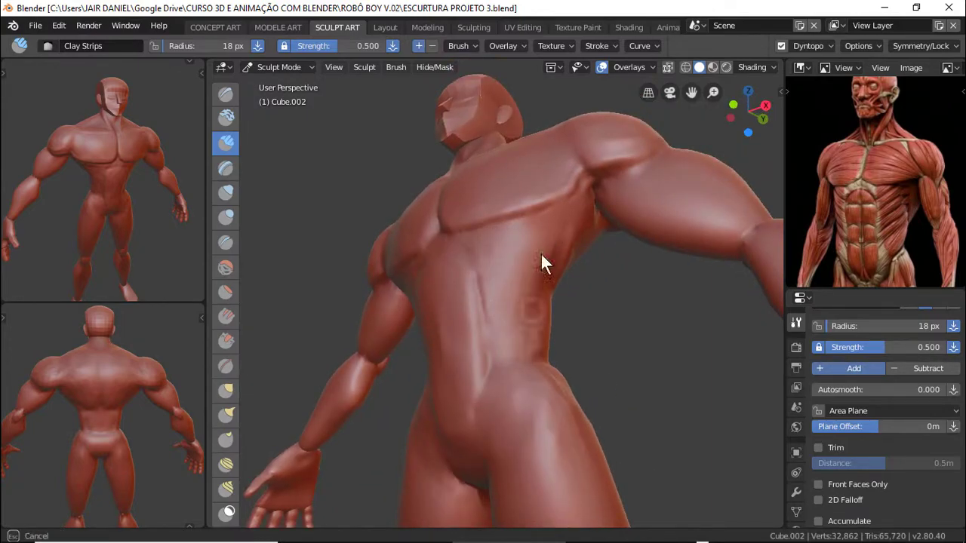
pyautogui.moveTo(538, 263)
pyautogui.mouseDown(button='middle')
pyautogui.moveTo(556, 340)
pyautogui.moveTo(518, 243)
pyautogui.mouseUp(button='middle')
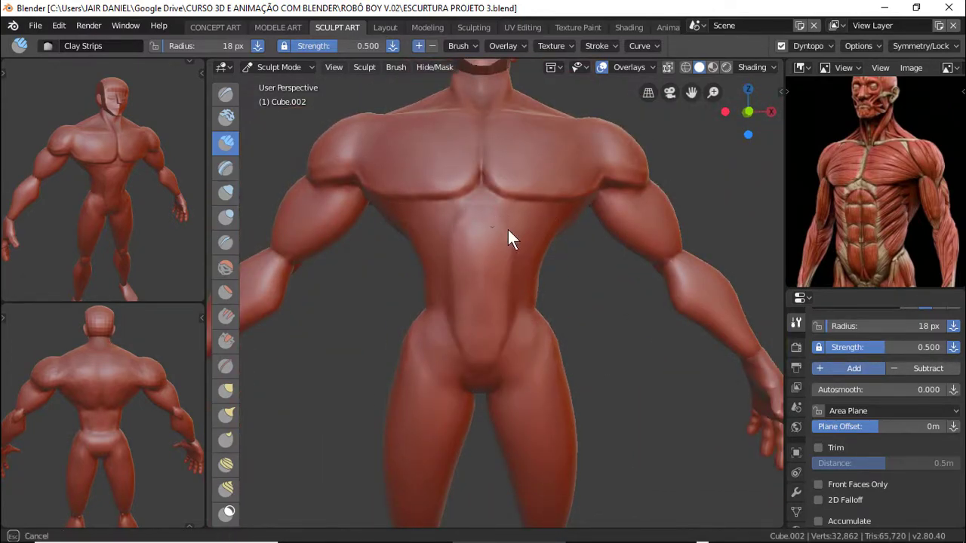
# Smooth the abdomen and chest surfaces with small Clay Strips strokes
pyautogui.moveTo(509, 237)
pyautogui.mouseDown()
pyautogui.moveTo(489, 222)
pyautogui.moveTo(508, 230)
pyautogui.mouseUp()
pyautogui.moveTo(505, 230)
pyautogui.mouseDown(button='middle')
pyautogui.moveTo(513, 269)
pyautogui.moveTo(541, 276)
pyautogui.mouseUp(button='middle')
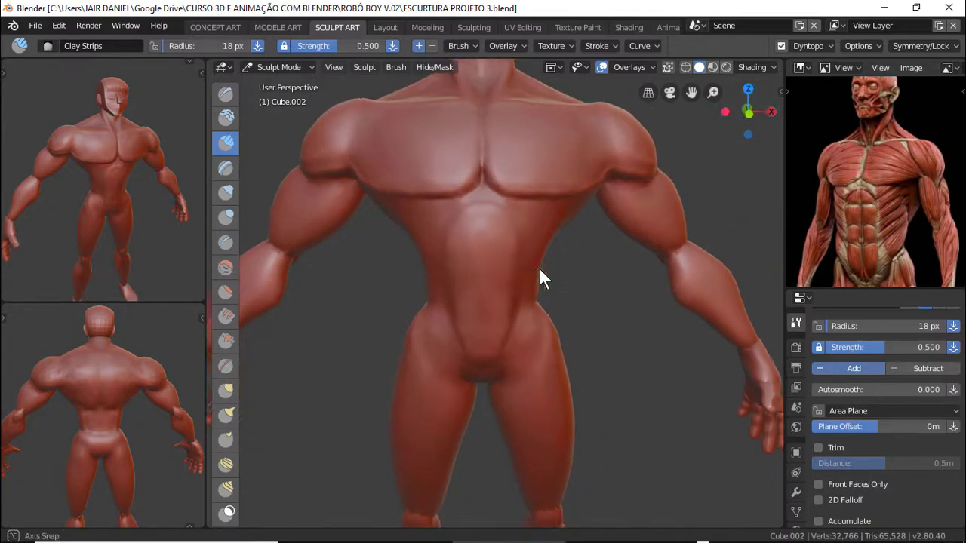
pyautogui.moveTo(507, 213); pyautogui.dragTo(464, 217)
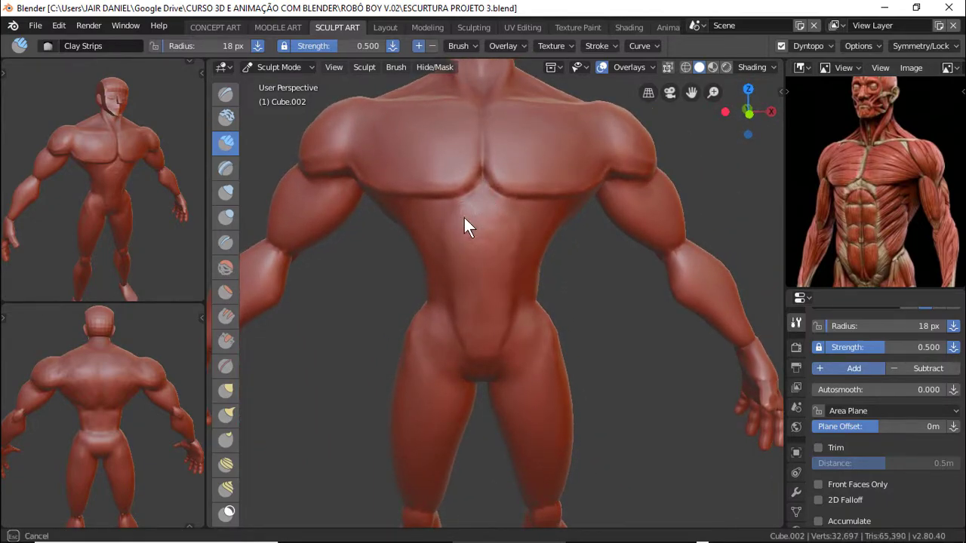
pyautogui.moveTo(464, 217)
pyautogui.mouseDown(button='middle')
pyautogui.moveTo(464, 295)
pyautogui.moveTo(484, 324)
pyautogui.moveTo(584, 300)
pyautogui.mouseUp(button='middle')
pyautogui.scroll(-3, 575, 306)
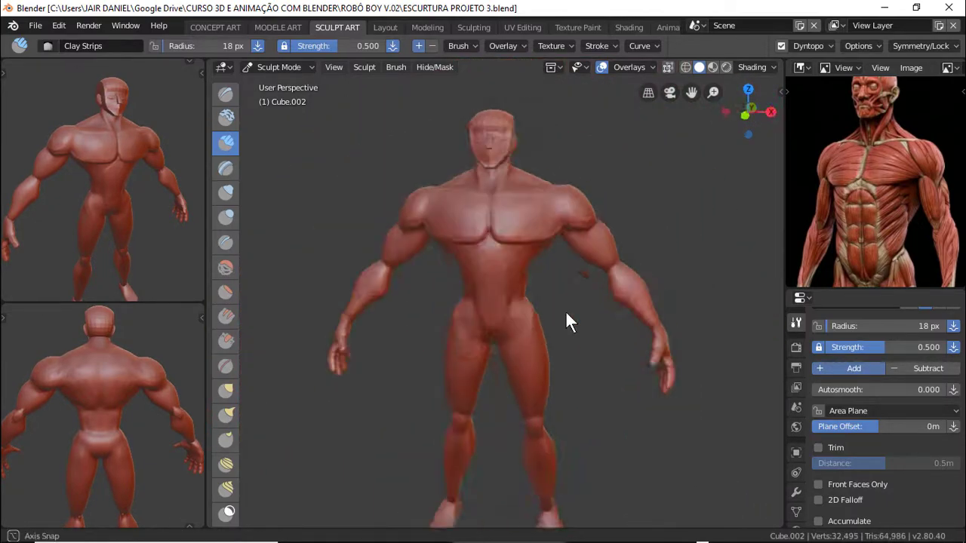
pyautogui.scroll(-1, 544, 310)
pyautogui.scroll(4, 523, 324)
pyautogui.moveTo(523, 341)
pyautogui.mouseDown(button='middle')
pyautogui.moveTo(616, 289)
pyautogui.moveTo(755, 279)
pyautogui.mouseUp(button='middle')
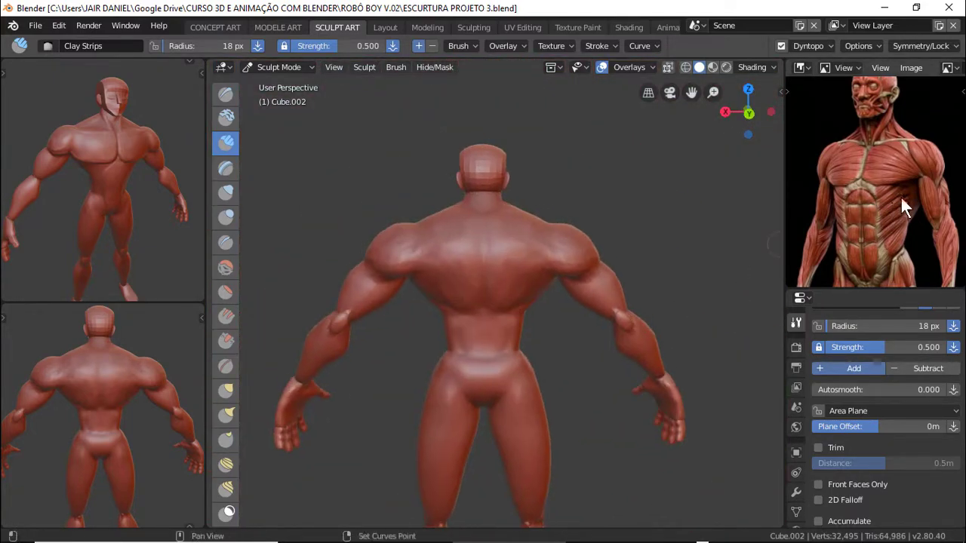
# Sculpt upper-back muscle lines and both shoulder blades with Clay Strips
pyautogui.moveTo(900, 195); pyautogui.dragTo(830, 188, button='middle')
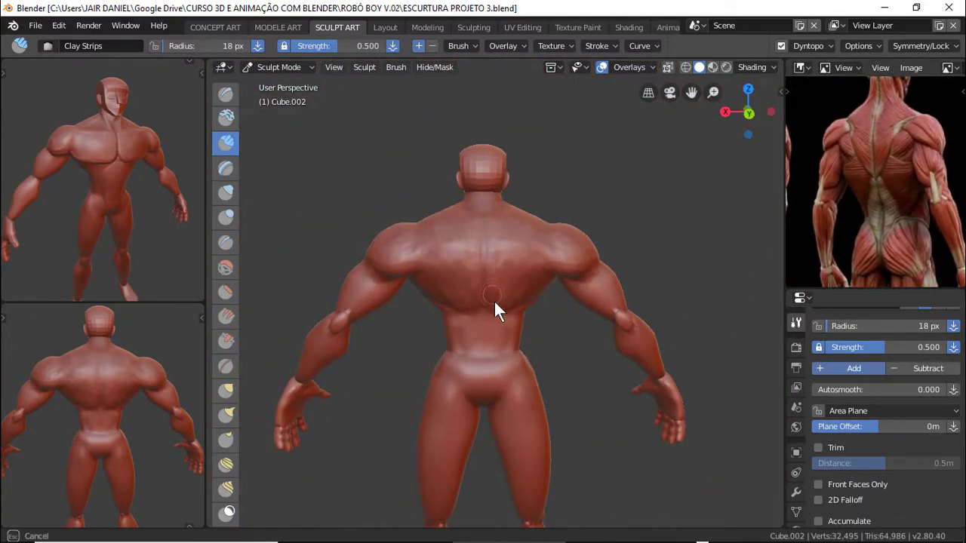
pyautogui.moveTo(495, 304)
pyautogui.mouseDown()
pyautogui.moveTo(554, 233)
pyautogui.moveTo(502, 212)
pyautogui.moveTo(505, 287)
pyautogui.mouseUp()
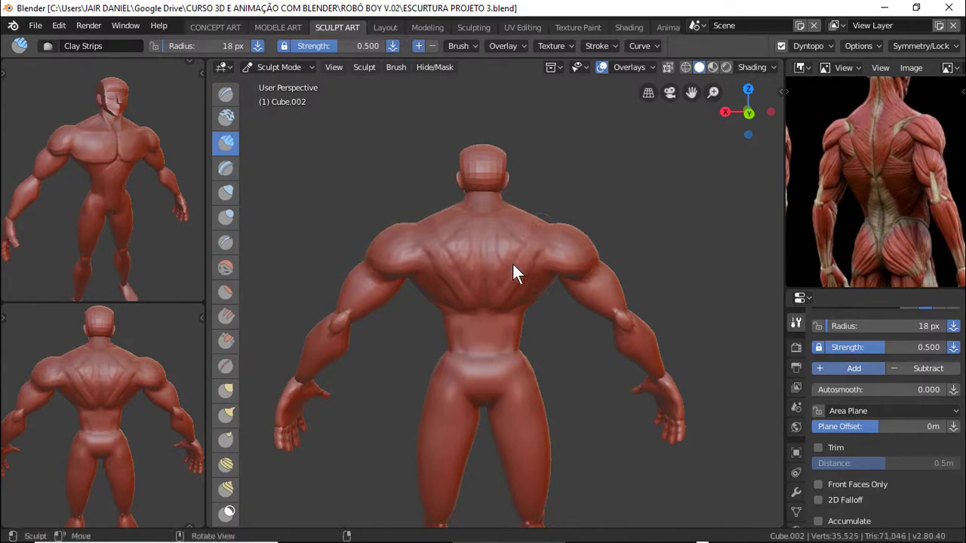
pyautogui.moveTo(512, 262)
pyautogui.mouseDown(button='middle')
pyautogui.moveTo(521, 307)
pyautogui.moveTo(538, 290)
pyautogui.moveTo(504, 258)
pyautogui.moveTo(533, 204)
pyautogui.mouseUp(button='middle')
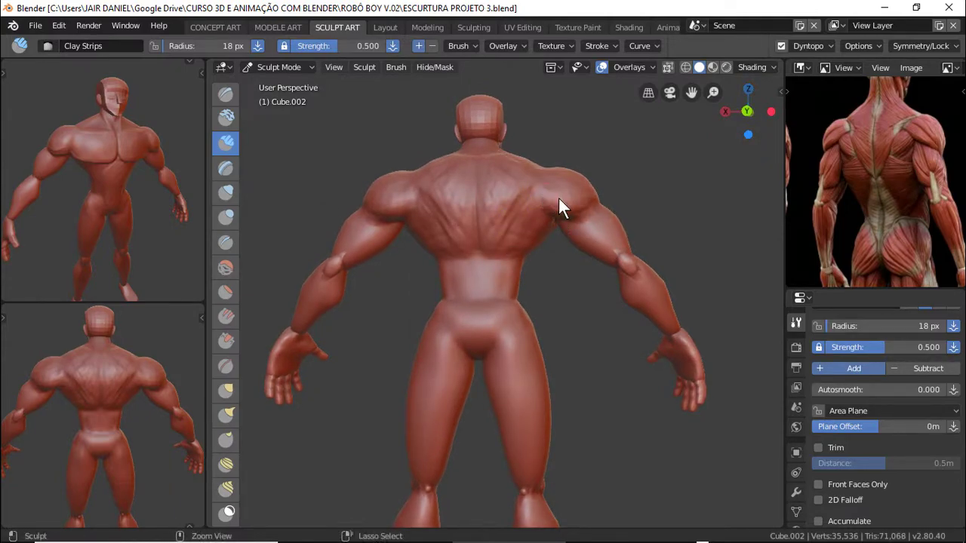
pyautogui.moveTo(558, 200); pyautogui.dragTo(563, 197)
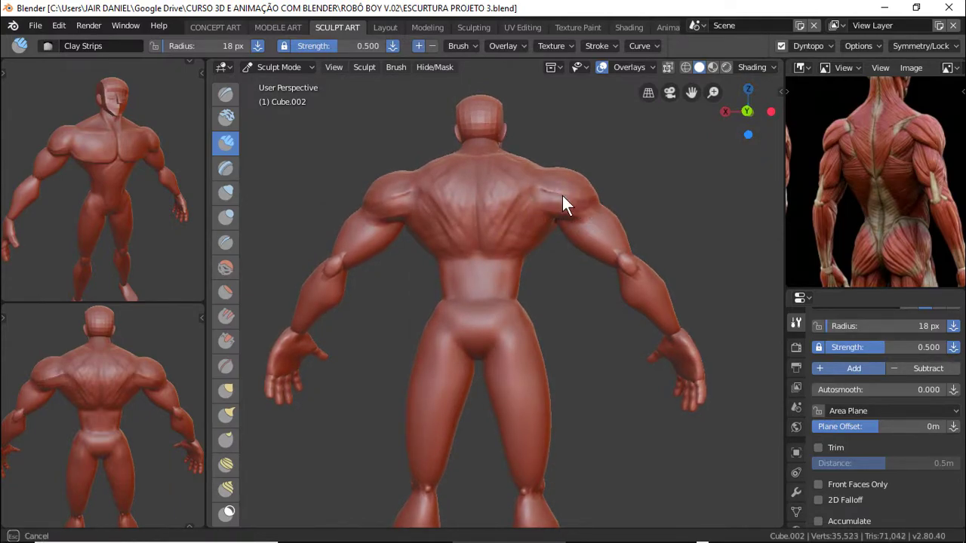
pyautogui.moveTo(562, 197)
pyautogui.mouseDown(button='middle')
pyautogui.moveTo(580, 193)
pyautogui.moveTo(549, 207)
pyautogui.moveTo(573, 247)
pyautogui.moveTo(612, 219)
pyautogui.moveTo(640, 224)
pyautogui.moveTo(617, 209)
pyautogui.moveTo(677, 251)
pyautogui.moveTo(645, 275)
pyautogui.moveTo(629, 254)
pyautogui.moveTo(517, 291)
pyautogui.moveTo(539, 256)
pyautogui.moveTo(566, 272)
pyautogui.moveTo(496, 346)
pyautogui.moveTo(595, 343)
pyautogui.moveTo(530, 236)
pyautogui.mouseUp(button='middle')
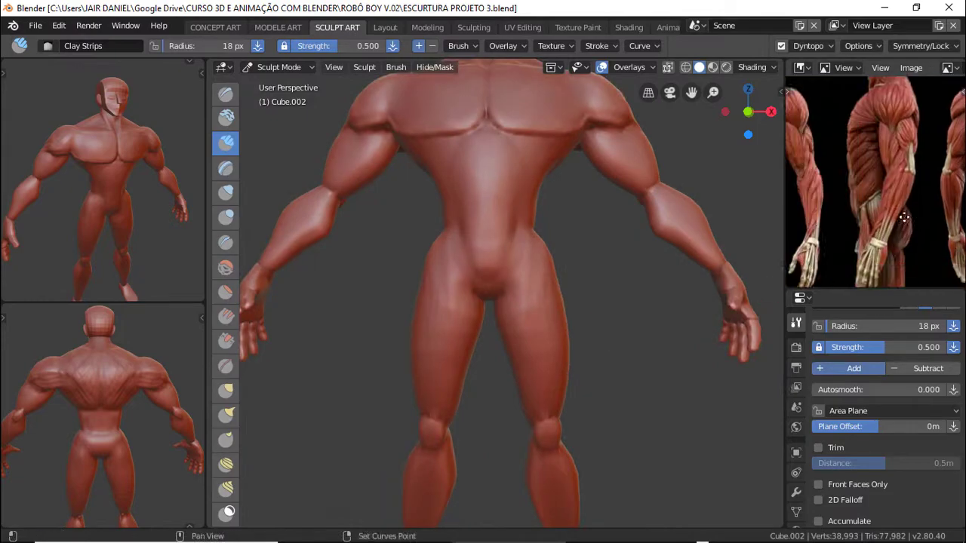
# Paint Clay Strips strokes down the thighs, past the knee and over the calves
pyautogui.keyDown('shift'); pyautogui.moveTo(518, 281); pyautogui.dragTo(512, 337, button='middle'); pyautogui.keyUp('shift')
pyautogui.moveTo(513, 340)
pyautogui.mouseDown()
pyautogui.moveTo(541, 312)
pyautogui.moveTo(548, 418)
pyautogui.mouseUp()
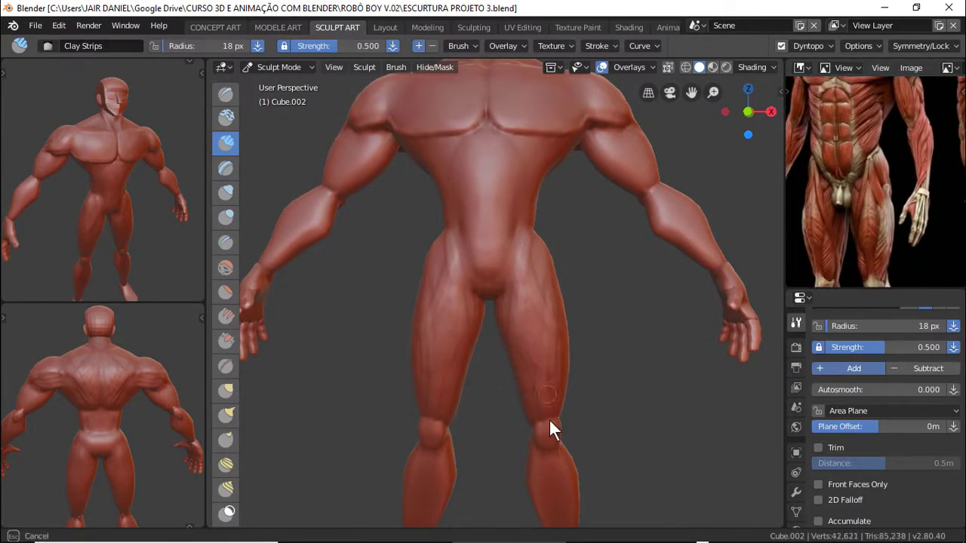
pyautogui.keyDown('shift'); pyautogui.moveTo(548, 418); pyautogui.dragTo(500, 249, button='middle'); pyautogui.keyUp('shift')
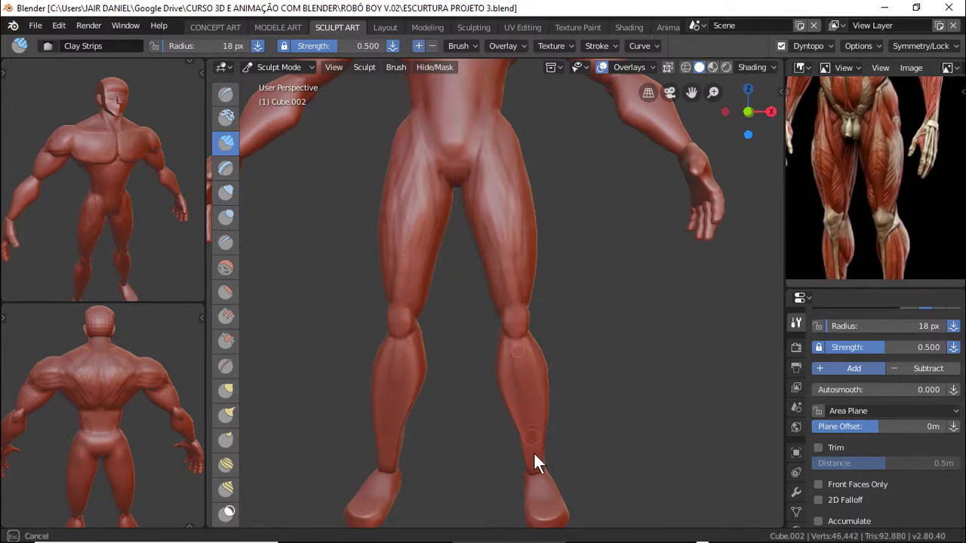
pyautogui.moveTo(531, 429); pyautogui.dragTo(531, 431)
pyautogui.moveTo(530, 431)
pyautogui.mouseDown(button='middle')
pyautogui.moveTo(525, 354)
pyautogui.moveTo(520, 401)
pyautogui.moveTo(483, 429)
pyautogui.moveTo(547, 366)
pyautogui.moveTo(507, 366)
pyautogui.moveTo(565, 319)
pyautogui.moveTo(479, 334)
pyautogui.moveTo(513, 362)
pyautogui.mouseUp(button='middle')
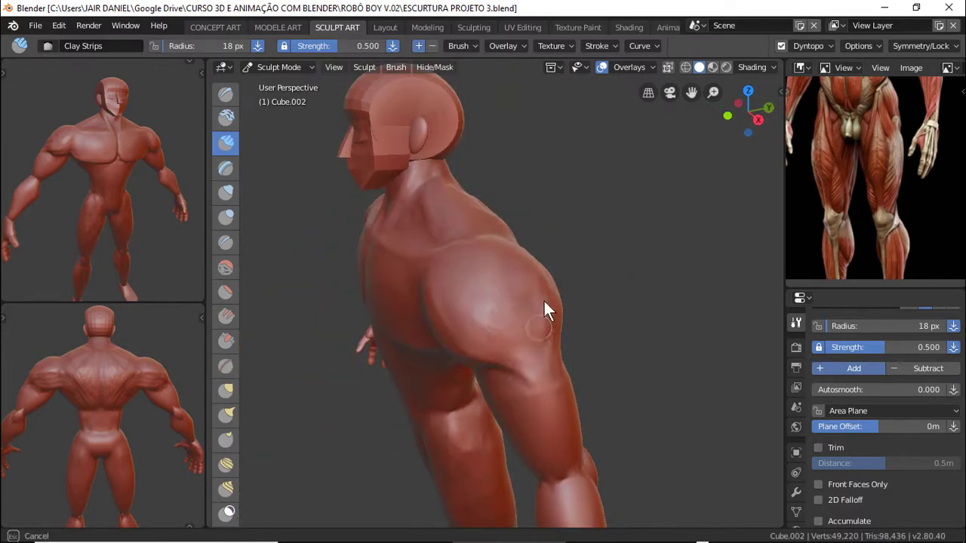
# Build up clay on the shoulder after orbiting around the torso
pyautogui.moveTo(543, 299); pyautogui.dragTo(536, 365, button='middle')
pyautogui.moveTo(477, 343)
pyautogui.mouseDown(button='middle')
pyautogui.moveTo(543, 327)
pyautogui.moveTo(641, 330)
pyautogui.moveTo(563, 277)
pyautogui.moveTo(623, 311)
pyautogui.moveTo(557, 300)
pyautogui.moveTo(630, 309)
pyautogui.moveTo(582, 302)
pyautogui.mouseUp(button='middle')
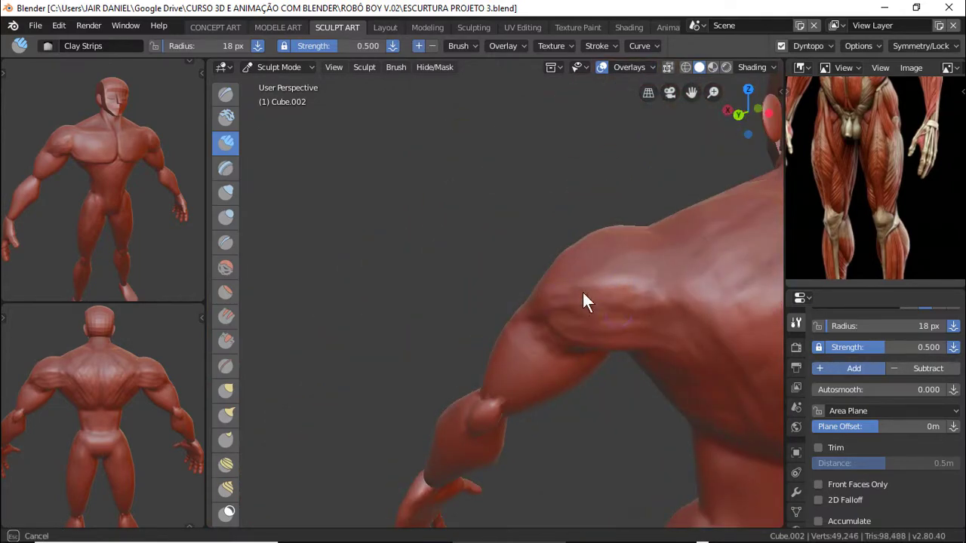
pyautogui.moveTo(534, 328)
pyautogui.mouseDown(button='middle')
pyautogui.moveTo(500, 327)
pyautogui.moveTo(542, 348)
pyautogui.mouseUp(button='middle')
pyautogui.moveTo(541, 342); pyautogui.dragTo(617, 344)
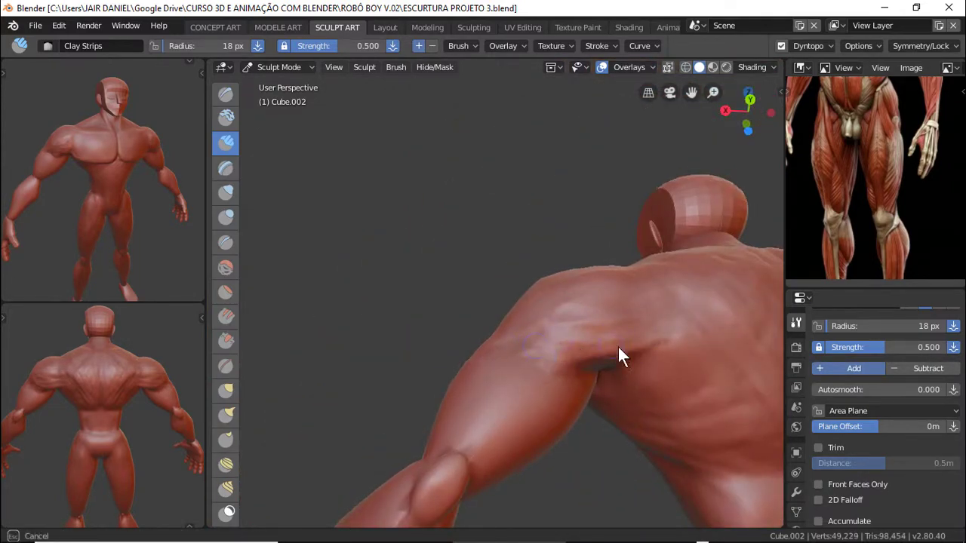
pyautogui.moveTo(590, 308)
pyautogui.mouseDown(button='middle')
pyautogui.moveTo(570, 353)
pyautogui.moveTo(525, 341)
pyautogui.moveTo(599, 341)
pyautogui.moveTo(666, 362)
pyautogui.mouseUp(button='middle')
pyautogui.moveTo(601, 361); pyautogui.dragTo(579, 315, button='middle')
pyautogui.scroll(5, 579, 316)
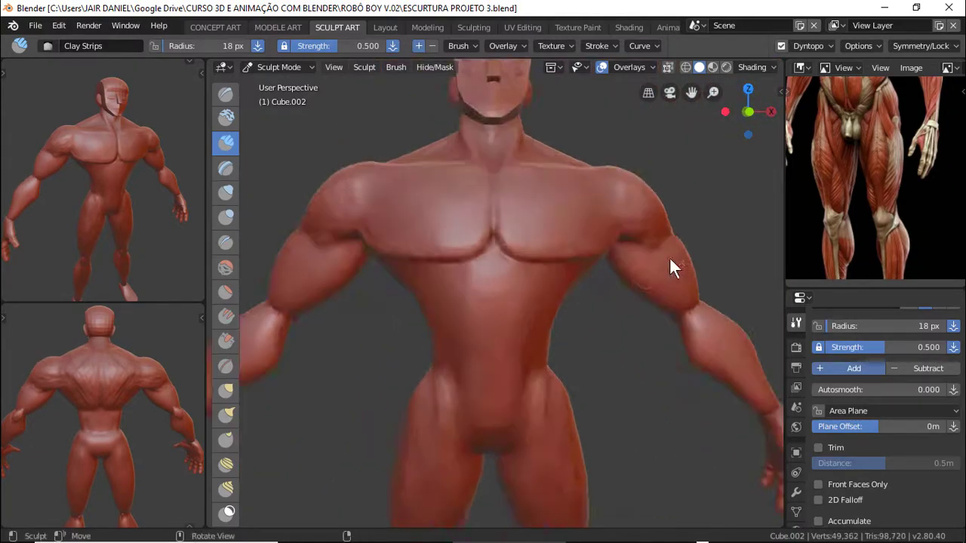
pyautogui.moveTo(669, 257); pyautogui.dragTo(658, 251, button='middle')
pyautogui.moveTo(658, 251); pyautogui.dragTo(669, 241)
pyautogui.scroll(-4, 669, 241)
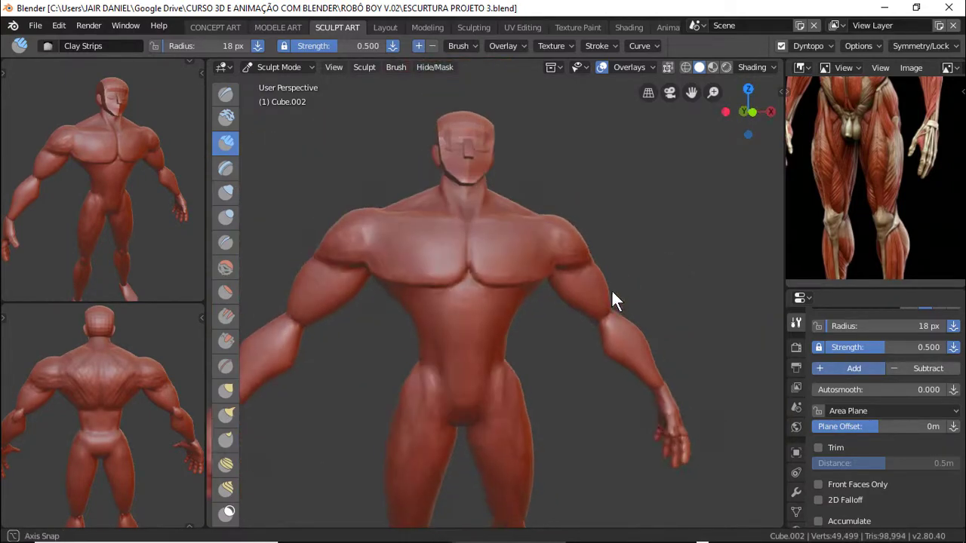
pyautogui.scroll(4, 563, 267)
# Add a clay strip along the front of the shoulder and chest
pyautogui.moveTo(563, 267); pyautogui.dragTo(636, 219, button='middle')
pyautogui.moveTo(581, 172); pyautogui.dragTo(608, 231)
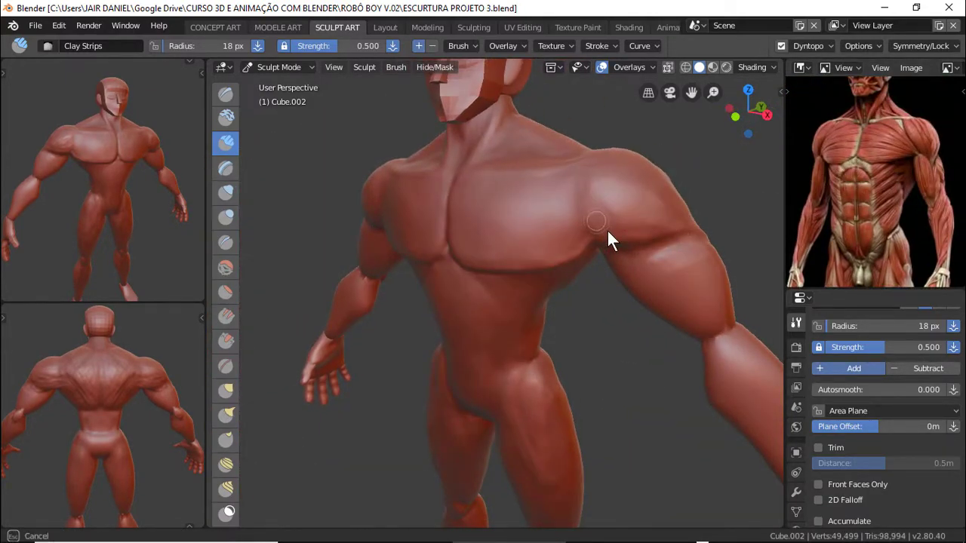
pyautogui.moveTo(593, 178); pyautogui.dragTo(657, 257, button='middle')
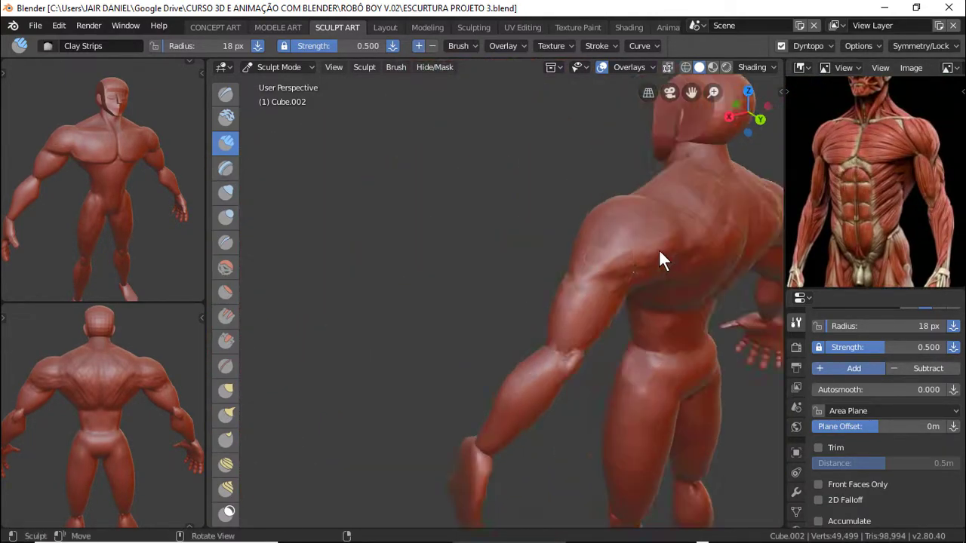
pyautogui.moveTo(595, 274)
pyautogui.mouseDown(button='middle')
pyautogui.moveTo(603, 294)
pyautogui.moveTo(621, 283)
pyautogui.mouseUp(button='middle')
pyautogui.scroll(-8, 680, 333)
pyautogui.moveTo(679, 333)
pyautogui.keyDown('alt'); pyautogui.mouseDown(button='middle')
pyautogui.moveTo(589, 288)
pyautogui.moveTo(380, 334)
pyautogui.mouseUp(button='middle'); pyautogui.keyUp('alt')
pyautogui.scroll(6, 589, 287)
pyautogui.scroll(-5, 591, 314)
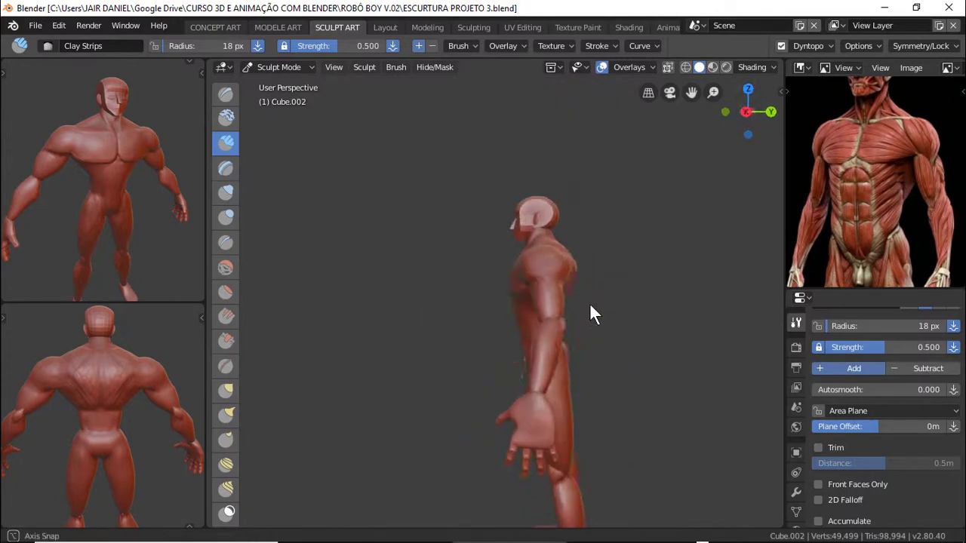
# Build up clay down the middle of the back, viewed from behind
pyautogui.moveTo(590, 314)
pyautogui.mouseDown(button='middle')
pyautogui.moveTo(388, 379)
pyautogui.moveTo(556, 340)
pyautogui.moveTo(483, 315)
pyautogui.moveTo(521, 404)
pyautogui.mouseUp(button='middle')
pyautogui.moveTo(563, 434); pyautogui.dragTo(496, 236, button='middle')
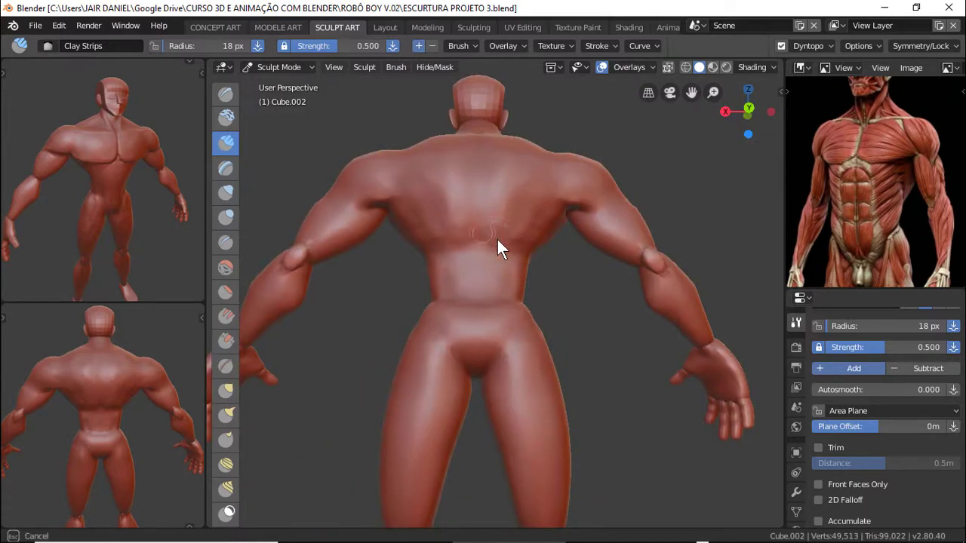
pyautogui.scroll(-4, 560, 249)
pyautogui.moveTo(560, 249)
pyautogui.mouseDown(button='middle')
pyautogui.moveTo(466, 284)
pyautogui.moveTo(586, 269)
pyautogui.moveTo(521, 301)
pyautogui.mouseUp(button='middle')
# Switch to the Crease brush and carve a groove down the upper arm
pyautogui.scroll(3, 604, 264)
pyautogui.hotkey('shift', 'c')
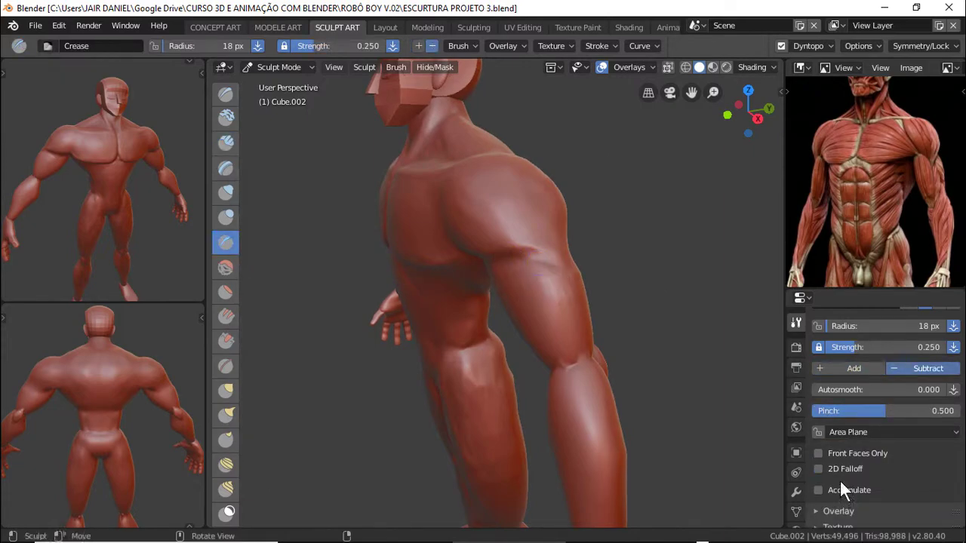
pyautogui.scroll(-5, 843, 490)
pyautogui.moveTo(534, 258)
pyautogui.mouseDown(button='middle')
pyautogui.moveTo(496, 262)
pyautogui.moveTo(533, 274)
pyautogui.moveTo(482, 280)
pyautogui.moveTo(524, 297)
pyautogui.mouseUp(button='middle')
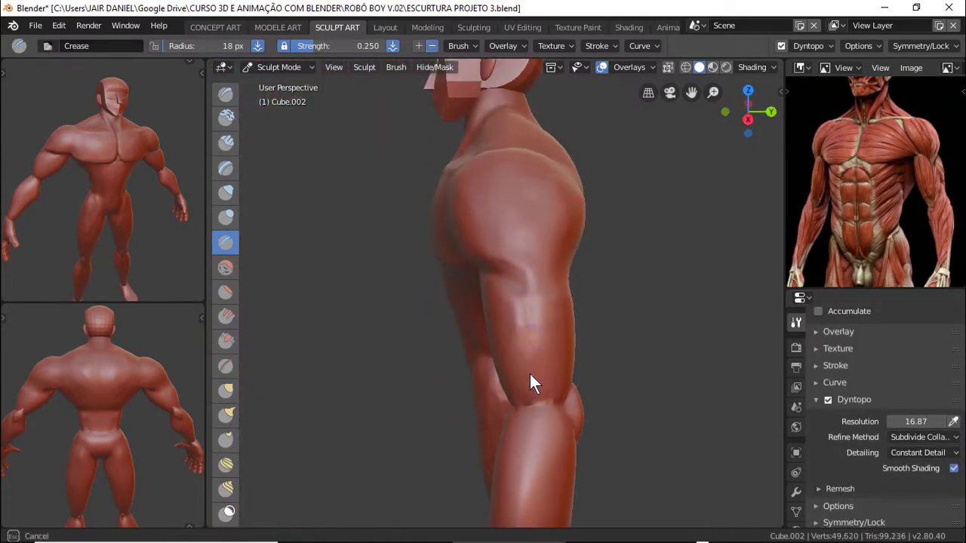
pyautogui.moveTo(527, 323); pyautogui.dragTo(534, 400)
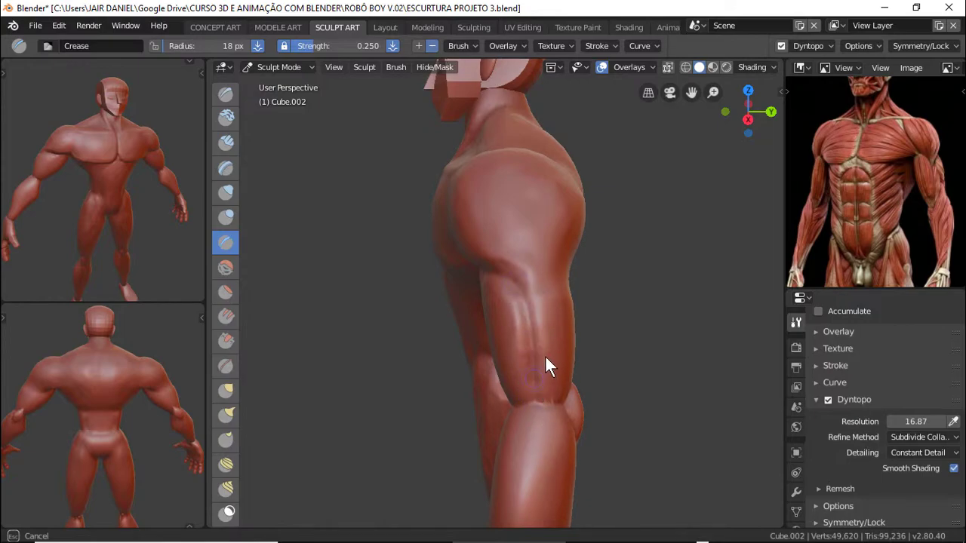
pyautogui.moveTo(545, 355); pyautogui.dragTo(539, 336)
# Crease the separation line between the shoulder and upper arm
pyautogui.moveTo(539, 336); pyautogui.dragTo(586, 243, button='middle')
pyautogui.moveTo(589, 309)
pyautogui.mouseDown(button='middle')
pyautogui.moveTo(609, 269)
pyautogui.moveTo(539, 277)
pyautogui.moveTo(531, 294)
pyautogui.mouseUp(button='middle')
pyautogui.moveTo(561, 253); pyautogui.dragTo(590, 286, button='middle')
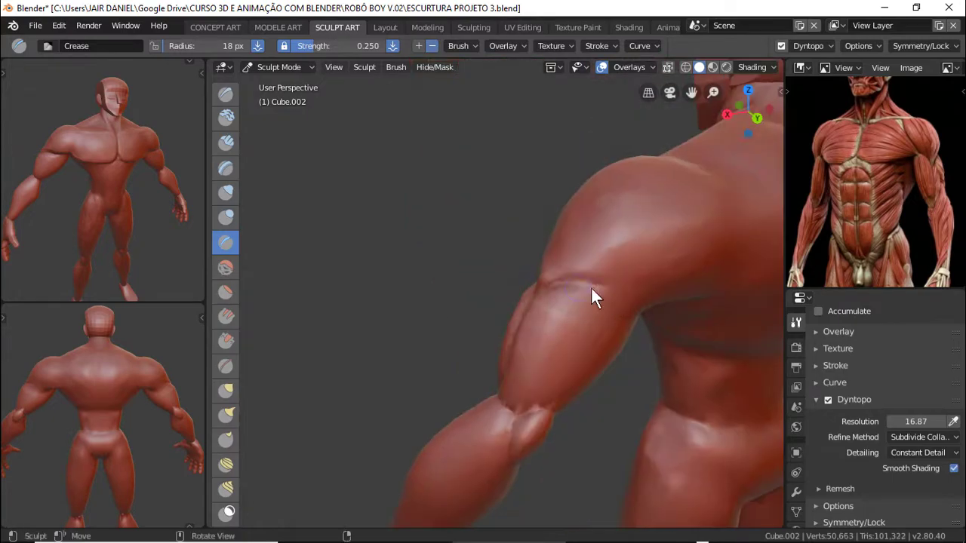
pyautogui.scroll(-5, 491, 256)
pyautogui.moveTo(385, 231)
pyautogui.mouseDown(button='middle')
pyautogui.moveTo(510, 297)
pyautogui.moveTo(490, 260)
pyautogui.moveTo(548, 243)
pyautogui.moveTo(571, 217)
pyautogui.moveTo(569, 234)
pyautogui.moveTo(519, 248)
pyautogui.mouseUp(button='middle')
pyautogui.scroll(3, 496, 272)
pyautogui.moveTo(519, 248); pyautogui.dragTo(512, 243)
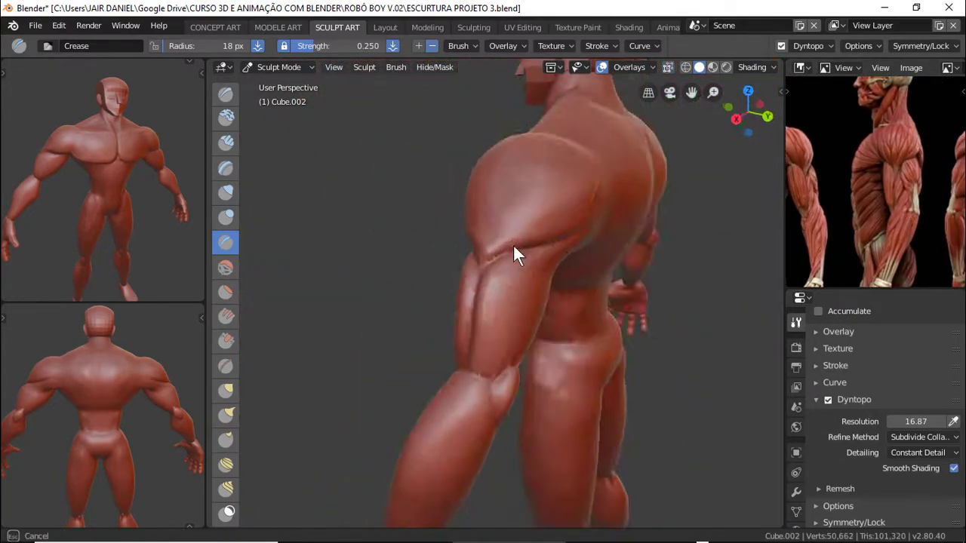
# Orbit and zoom around the figure to check the creased arm and shoulder
pyautogui.moveTo(512, 244)
pyautogui.mouseDown(button='middle')
pyautogui.moveTo(615, 302)
pyautogui.moveTo(619, 268)
pyautogui.moveTo(534, 245)
pyautogui.moveTo(602, 210)
pyautogui.moveTo(659, 231)
pyautogui.moveTo(582, 282)
pyautogui.moveTo(446, 256)
pyautogui.mouseUp(button='middle')
pyautogui.scroll(-5, 514, 318)
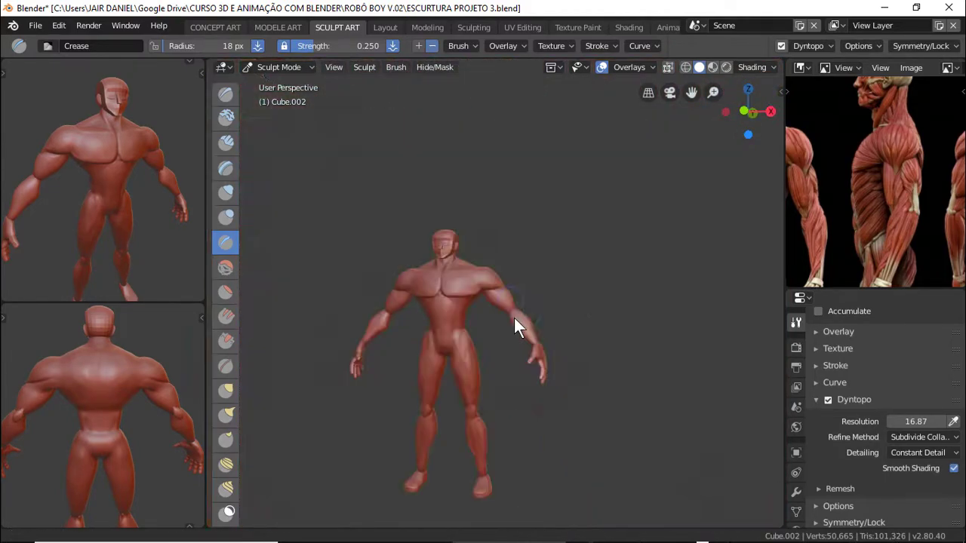
pyautogui.scroll(5, 514, 318)
pyautogui.scroll(-1, 529, 295)
pyautogui.keyDown('ctrl'); pyautogui.scroll(-2, 825, 198); pyautogui.keyUp('ctrl')
pyautogui.scroll(1, 500, 338)
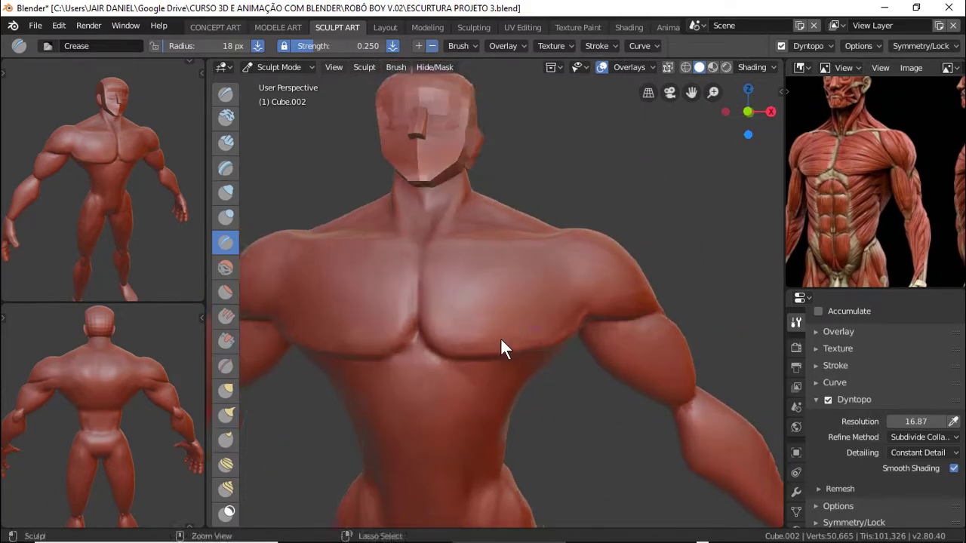
pyautogui.scroll(-2, 528, 309)
pyautogui.scroll(-1, 520, 284)
pyautogui.scroll(1, 523, 284)
pyautogui.moveTo(523, 284)
pyautogui.mouseDown(button='middle')
pyautogui.moveTo(591, 317)
pyautogui.moveTo(550, 366)
pyautogui.mouseUp(button='middle')
pyautogui.scroll(3, 592, 317)
pyautogui.scroll(-1, 555, 347)
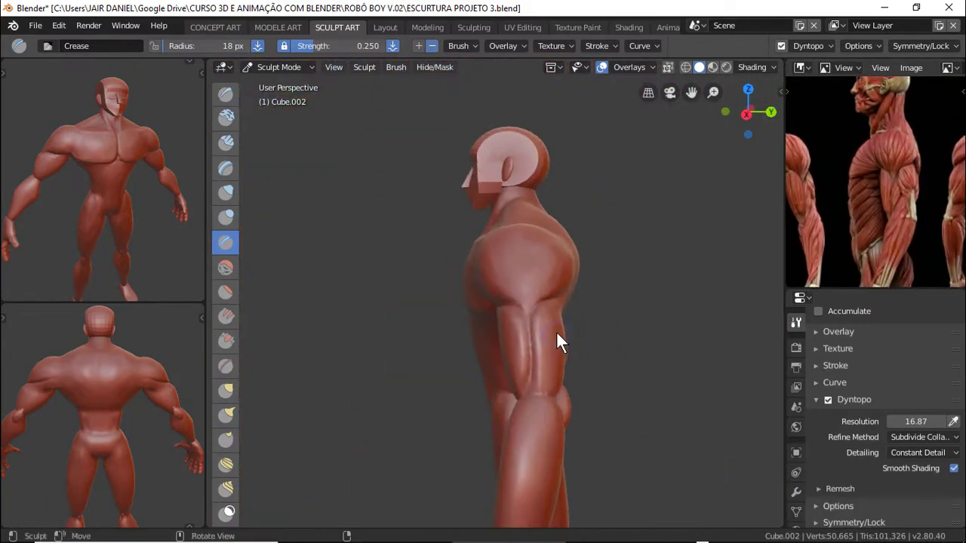
pyautogui.moveTo(556, 332); pyautogui.dragTo(537, 290, button='middle')
# Pull the shoulder and upper arm outward with the Grab brush, shrunk to about 119 px
pyautogui.click(226, 390)
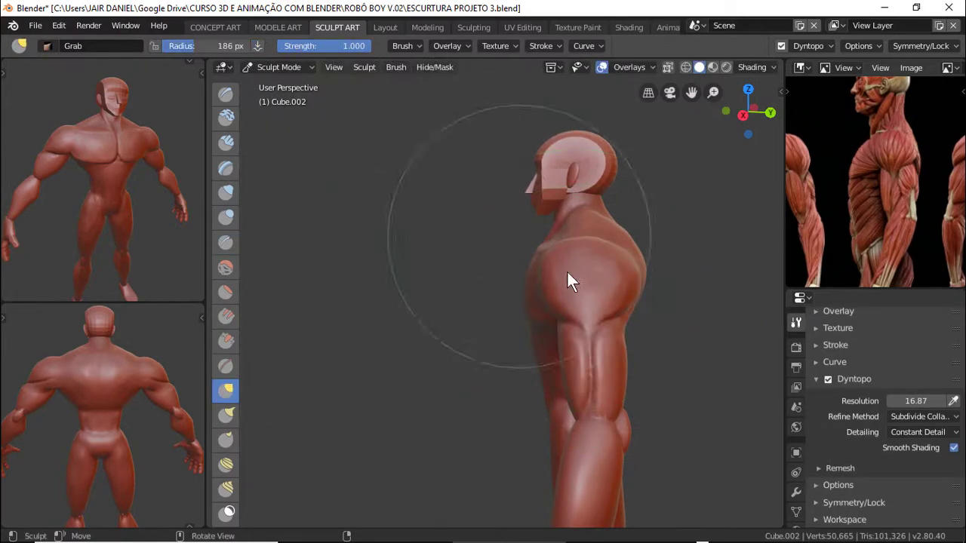
pyautogui.moveTo(567, 273)
pyautogui.mouseDown()
pyautogui.moveTo(627, 300)
pyautogui.moveTo(599, 258)
pyautogui.moveTo(556, 261)
pyautogui.moveTo(616, 285)
pyautogui.moveTo(553, 266)
pyautogui.mouseUp()
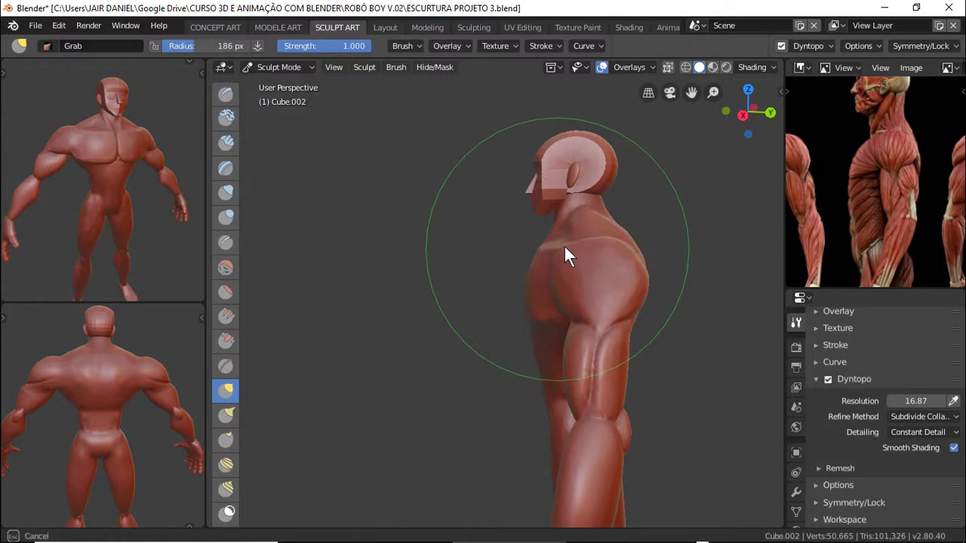
pyautogui.moveTo(563, 249)
pyautogui.mouseDown(button='middle')
pyautogui.moveTo(606, 310)
pyautogui.moveTo(599, 304)
pyautogui.mouseUp(button='middle')
pyautogui.scroll(1, 599, 304)
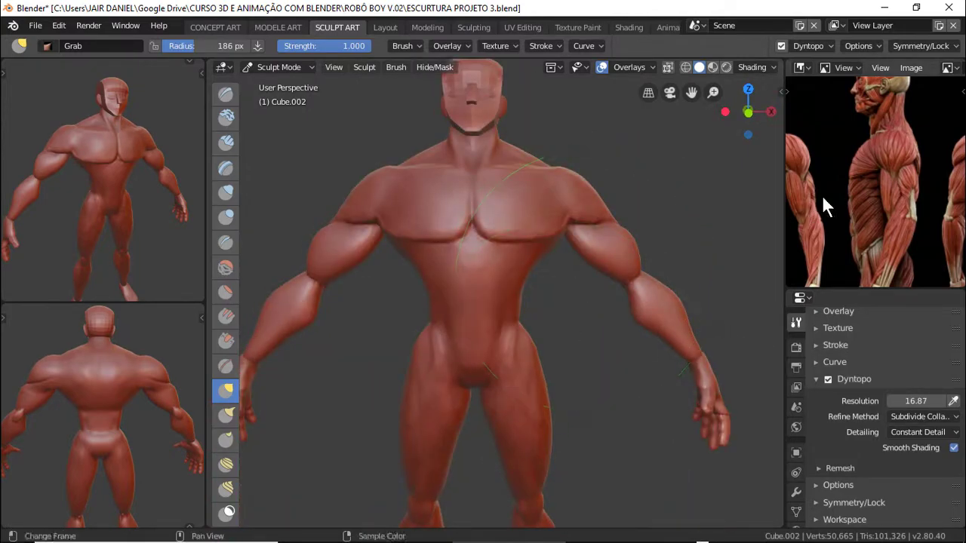
pyautogui.moveTo(822, 194); pyautogui.dragTo(868, 196, button='middle')
pyautogui.scroll(1, 614, 209)
pyautogui.moveTo(151, 208); pyautogui.dragTo(121, 196, button='middle')
# Bulge the shoulder into a larger deltoid and fill the armpit gap at 50 px
pyautogui.moveTo(599, 212)
pyautogui.mouseDown(button='middle')
pyautogui.moveTo(662, 200)
pyautogui.moveTo(614, 189)
pyautogui.moveTo(650, 226)
pyautogui.moveTo(640, 216)
pyautogui.mouseUp(button='middle')
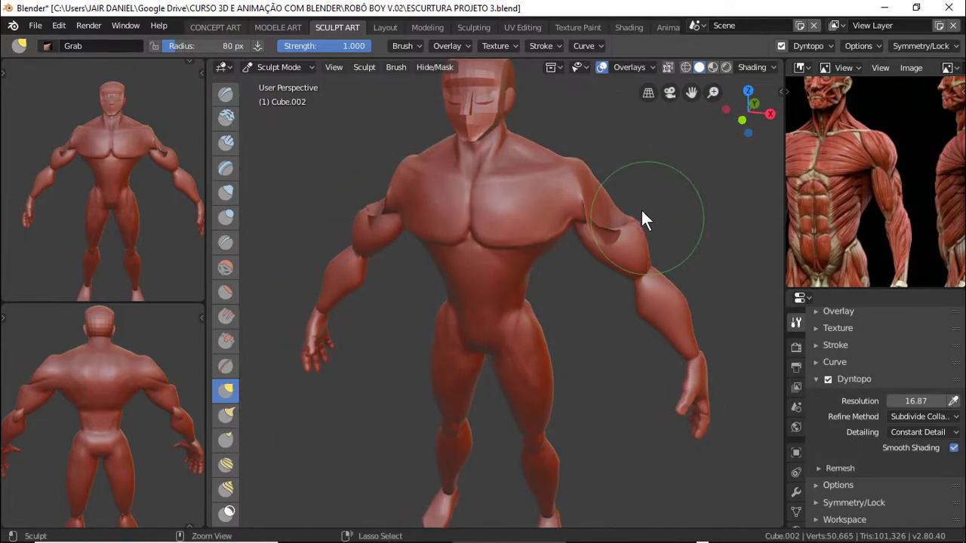
pyautogui.moveTo(657, 254); pyautogui.dragTo(619, 188)
pyautogui.moveTo(619, 187); pyautogui.dragTo(603, 155, button='middle')
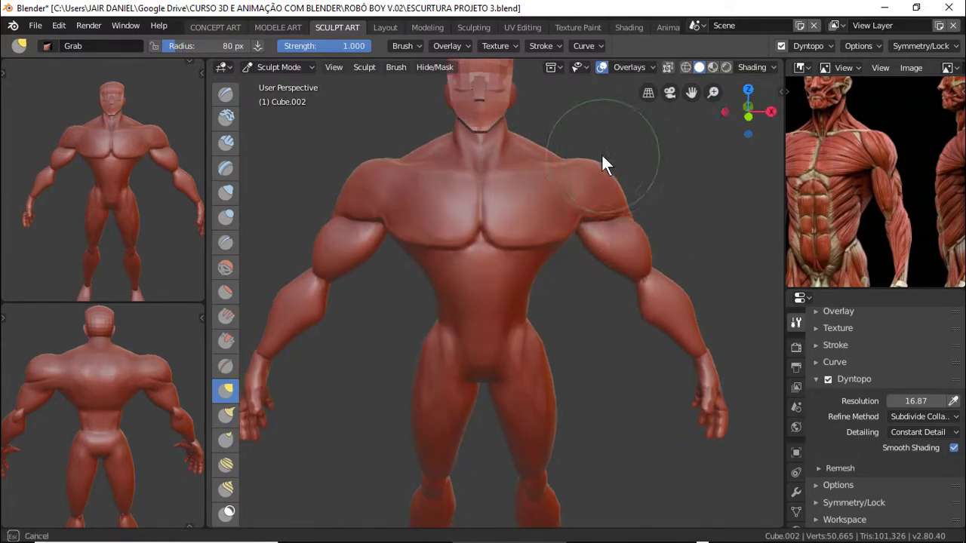
pyautogui.press('f')
pyautogui.moveTo(613, 189)
pyautogui.mouseDown(button='middle')
pyautogui.moveTo(627, 244)
pyautogui.moveTo(597, 263)
pyautogui.moveTo(683, 252)
pyautogui.moveTo(538, 279)
pyautogui.moveTo(615, 267)
pyautogui.moveTo(647, 281)
pyautogui.mouseUp(button='middle')
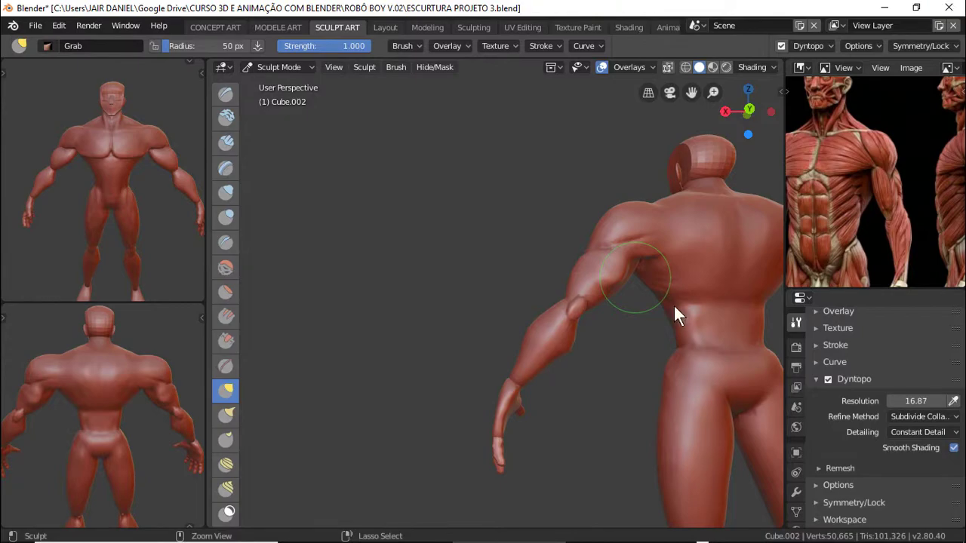
pyautogui.moveTo(674, 305); pyautogui.dragTo(640, 234)
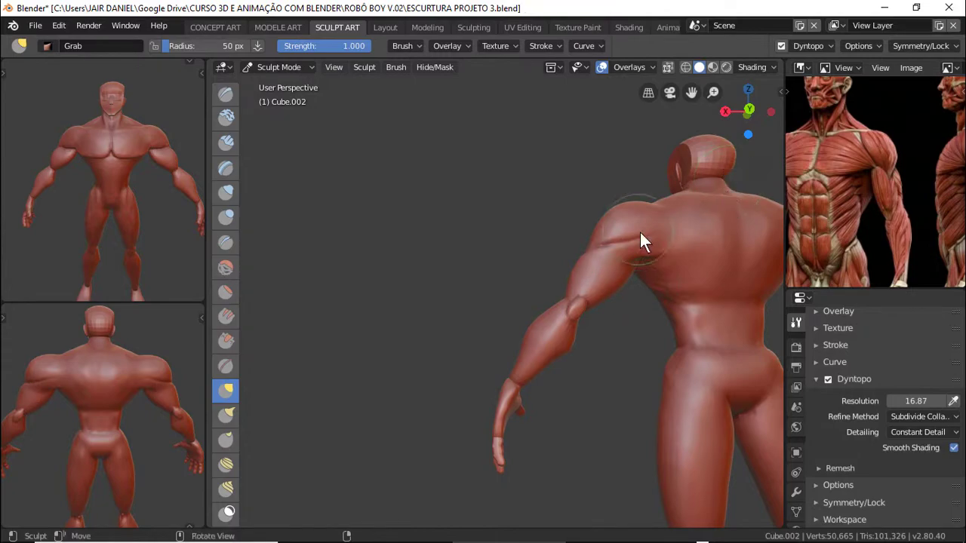
pyautogui.moveTo(640, 233); pyautogui.dragTo(495, 276, button='middle')
pyautogui.scroll(5, 513, 261)
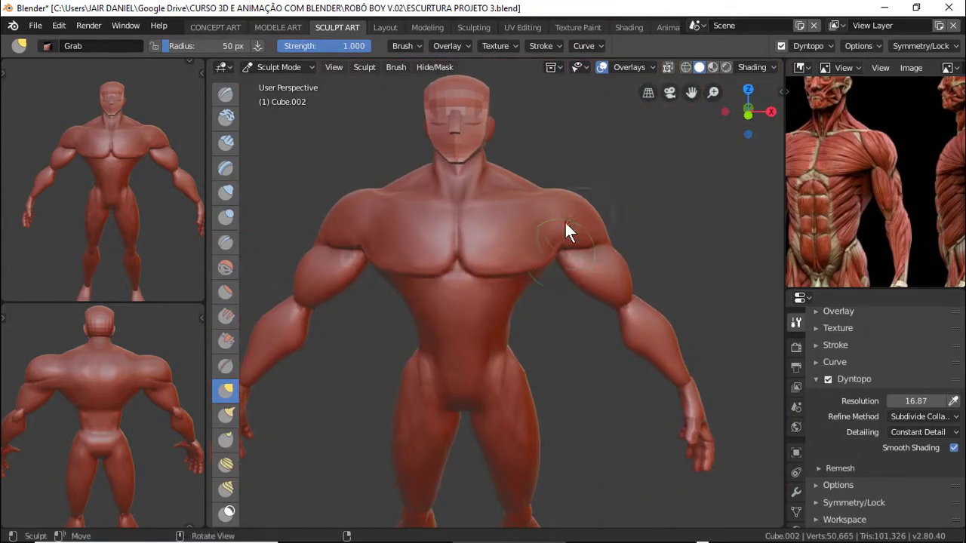
# Switch to Clay Strips and orbit around to the back of the shoulder and arm
pyautogui.click(226, 241)
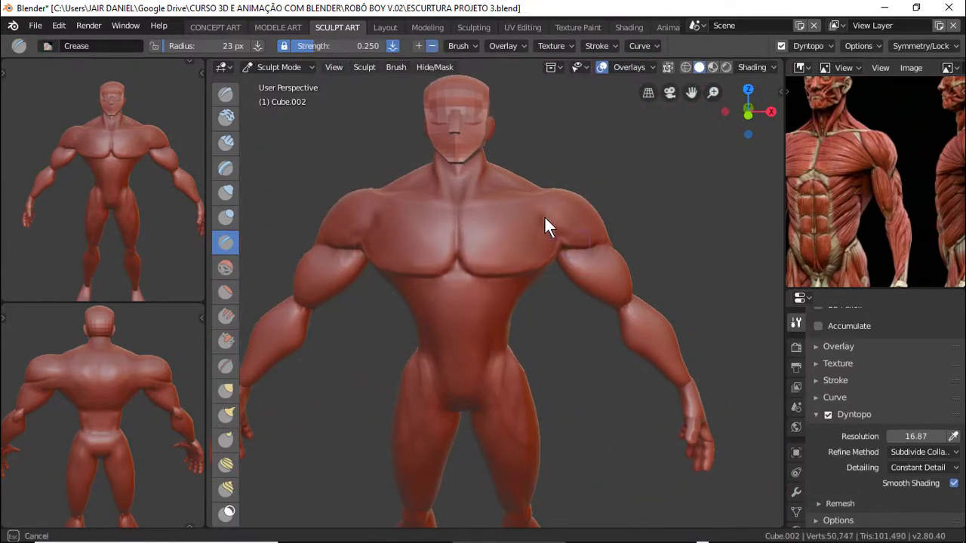
pyautogui.moveTo(576, 229)
pyautogui.mouseDown(button='middle')
pyautogui.moveTo(555, 243)
pyautogui.moveTo(596, 268)
pyautogui.moveTo(386, 242)
pyautogui.mouseUp(button='middle')
pyautogui.moveTo(591, 249)
pyautogui.mouseDown(button='middle')
pyautogui.moveTo(487, 256)
pyautogui.moveTo(637, 235)
pyautogui.moveTo(593, 216)
pyautogui.moveTo(614, 241)
pyautogui.moveTo(587, 197)
pyautogui.moveTo(658, 257)
pyautogui.moveTo(685, 254)
pyautogui.moveTo(617, 259)
pyautogui.moveTo(627, 286)
pyautogui.moveTo(657, 250)
pyautogui.moveTo(550, 327)
pyautogui.moveTo(589, 283)
pyautogui.mouseUp(button='middle')
pyautogui.press('c')
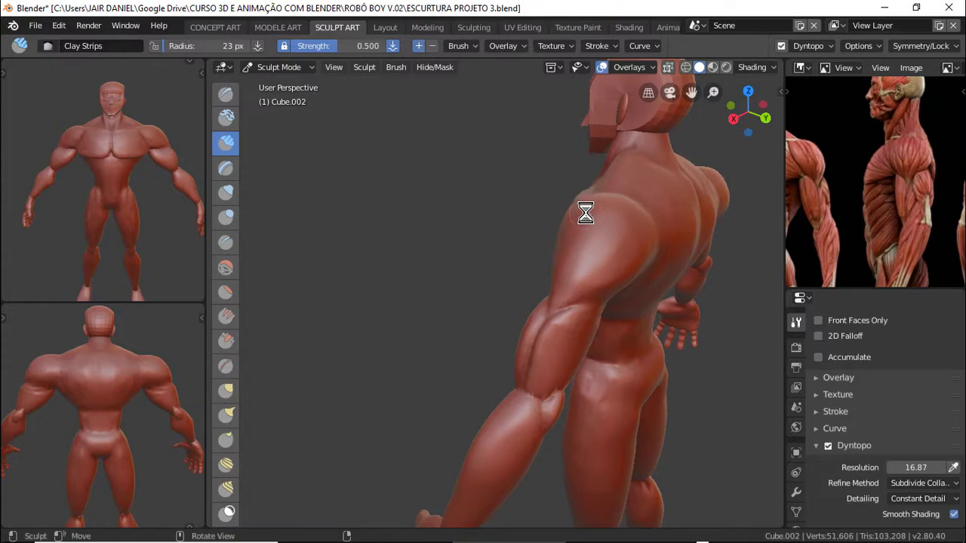
pyautogui.moveTo(585, 212)
pyautogui.mouseDown(button='middle')
pyautogui.moveTo(653, 287)
pyautogui.moveTo(606, 304)
pyautogui.moveTo(609, 287)
pyautogui.moveTo(623, 328)
pyautogui.moveTo(526, 329)
pyautogui.moveTo(575, 305)
pyautogui.moveTo(556, 302)
pyautogui.moveTo(560, 243)
pyautogui.moveTo(556, 254)
pyautogui.mouseUp(button='middle')
pyautogui.moveTo(545, 307)
pyautogui.mouseDown(button='middle')
pyautogui.moveTo(520, 254)
pyautogui.moveTo(524, 277)
pyautogui.mouseUp(button='middle')
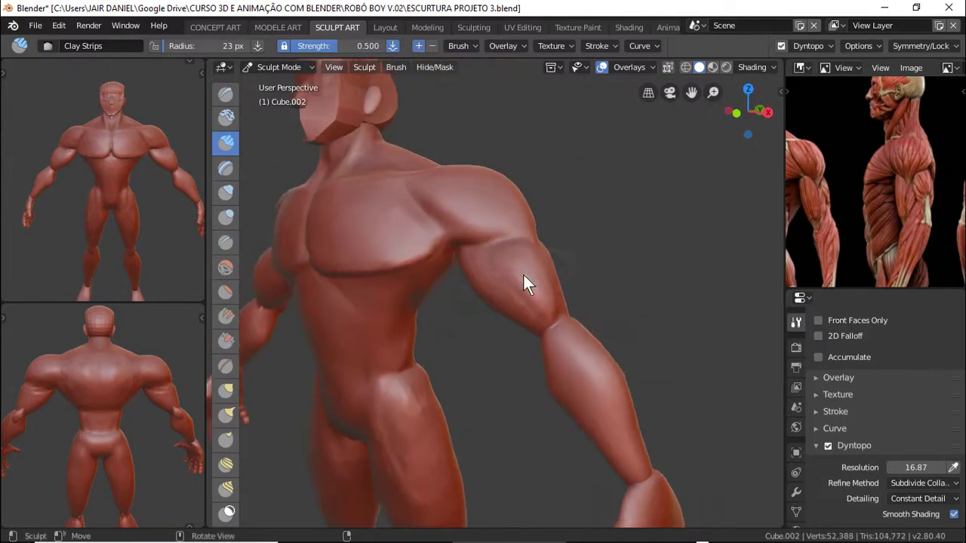
pyautogui.moveTo(487, 252)
pyautogui.mouseDown(button='middle')
pyautogui.moveTo(506, 310)
pyautogui.moveTo(483, 300)
pyautogui.moveTo(526, 276)
pyautogui.moveTo(550, 313)
pyautogui.mouseUp(button='middle')
pyautogui.moveTo(516, 249); pyautogui.dragTo(483, 277, button='middle')
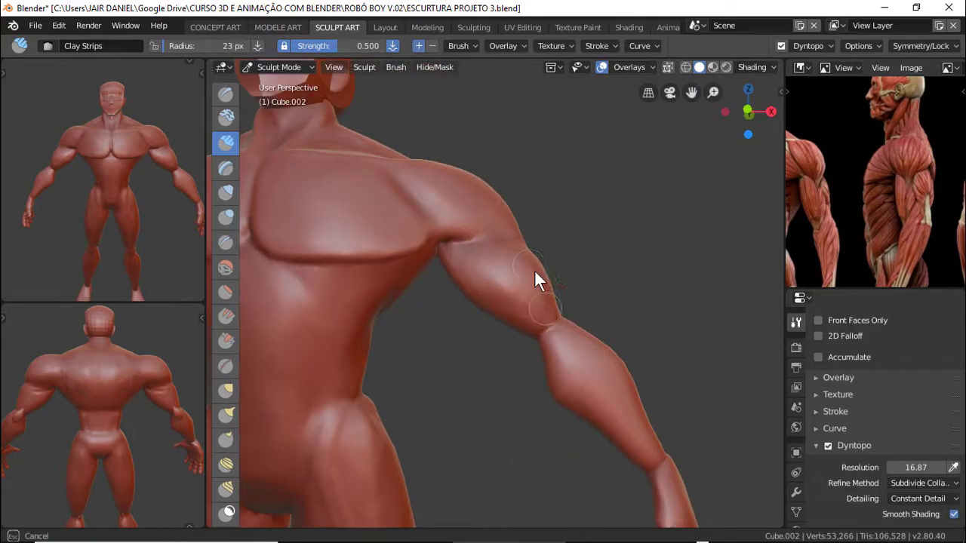
pyautogui.moveTo(622, 294)
pyautogui.mouseDown(button='middle')
pyautogui.moveTo(513, 306)
pyautogui.moveTo(478, 282)
pyautogui.moveTo(478, 320)
pyautogui.mouseUp(button='middle')
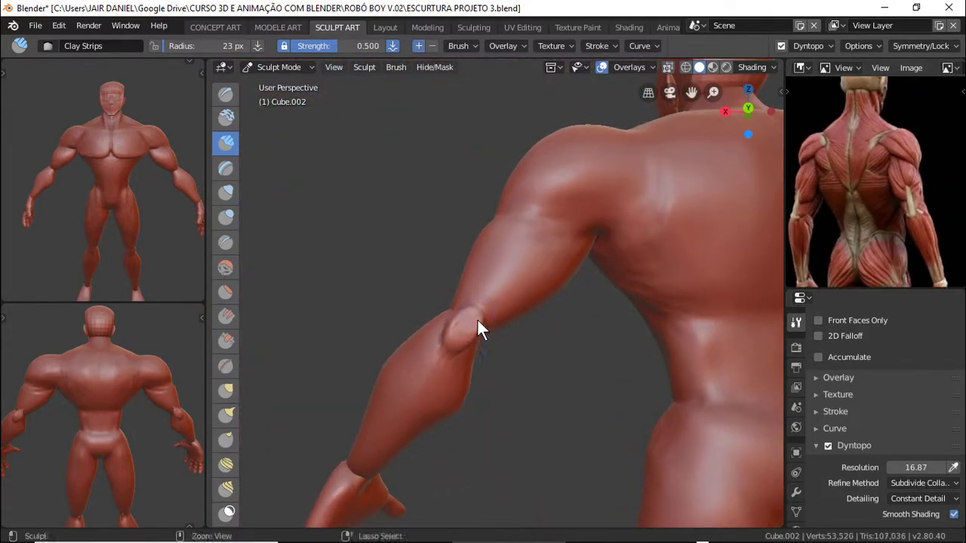
# Reshape the area around the elbow and sculpt definition into the upper arm
pyautogui.moveTo(477, 318)
pyautogui.mouseDown()
pyautogui.moveTo(479, 305)
pyautogui.moveTo(458, 330)
pyautogui.mouseUp()
pyautogui.moveTo(494, 355)
pyautogui.mouseDown(button='middle')
pyautogui.moveTo(482, 309)
pyautogui.moveTo(485, 327)
pyautogui.moveTo(535, 271)
pyautogui.moveTo(597, 282)
pyautogui.moveTo(587, 274)
pyautogui.moveTo(559, 325)
pyautogui.moveTo(517, 310)
pyautogui.mouseUp(button='middle')
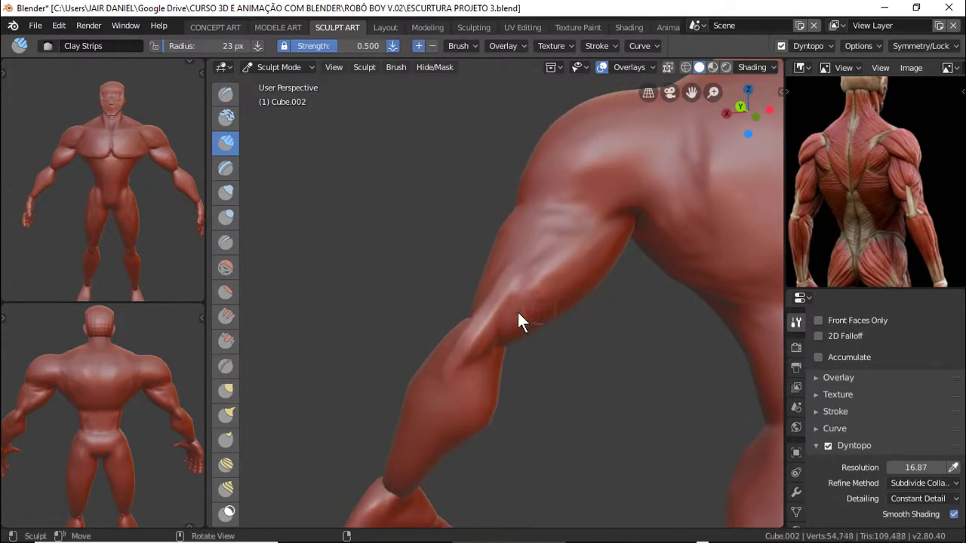
pyautogui.moveTo(517, 310); pyautogui.dragTo(550, 271)
pyautogui.moveTo(549, 271); pyautogui.dragTo(527, 304, button='middle')
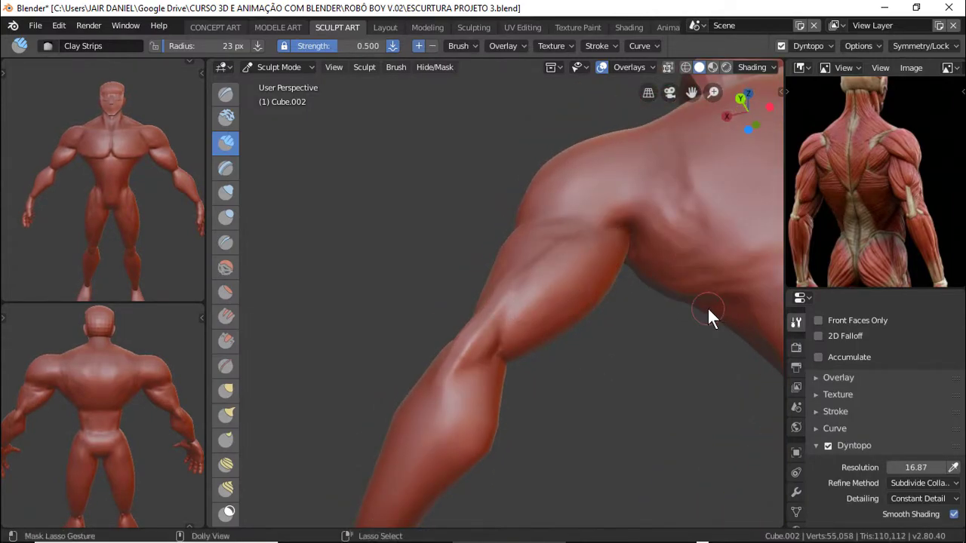
pyautogui.moveTo(706, 307); pyautogui.dragTo(589, 317, button='middle')
pyautogui.moveTo(588, 317); pyautogui.dragTo(549, 350)
pyautogui.moveTo(549, 350)
pyautogui.mouseDown(button='middle')
pyautogui.moveTo(592, 328)
pyautogui.moveTo(627, 218)
pyautogui.moveTo(558, 215)
pyautogui.mouseUp(button='middle')
# Deepen the arm-shoulder crease and add small strokes to the shoulder
pyautogui.moveTo(558, 215); pyautogui.dragTo(422, 227)
pyautogui.moveTo(422, 227); pyautogui.dragTo(599, 209, button='middle')
pyautogui.moveTo(517, 213); pyautogui.dragTo(674, 200)
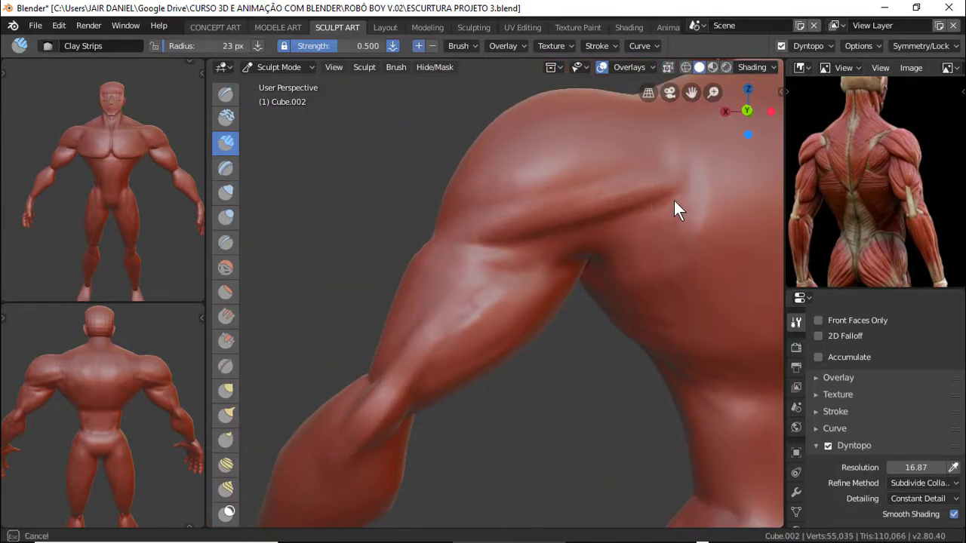
pyautogui.moveTo(667, 232)
pyautogui.mouseDown(button='middle')
pyautogui.moveTo(506, 291)
pyautogui.moveTo(479, 323)
pyautogui.mouseUp(button='middle')
pyautogui.moveTo(479, 323); pyautogui.dragTo(483, 338)
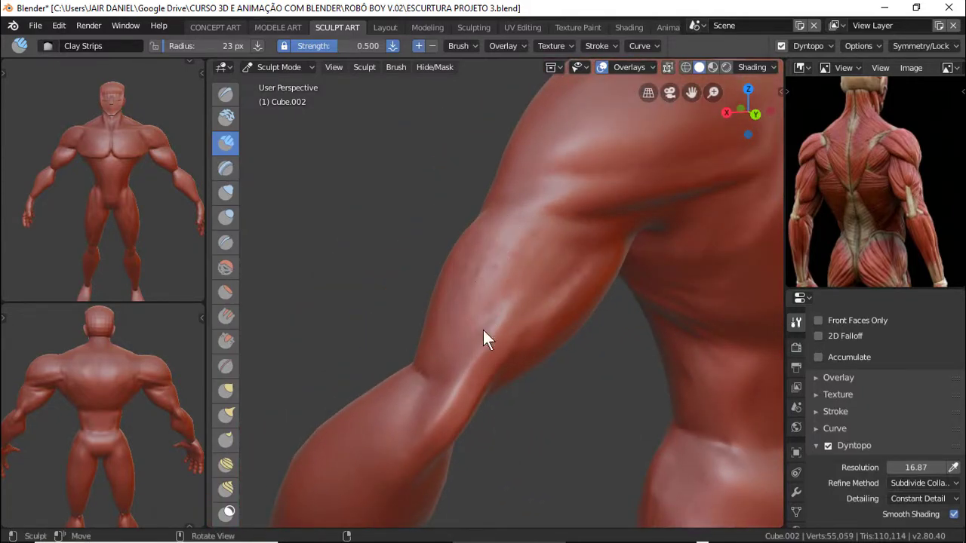
pyautogui.moveTo(503, 264)
pyautogui.mouseDown(button='middle')
pyautogui.moveTo(519, 285)
pyautogui.moveTo(548, 287)
pyautogui.moveTo(465, 272)
pyautogui.moveTo(458, 261)
pyautogui.moveTo(544, 310)
pyautogui.moveTo(635, 338)
pyautogui.moveTo(612, 298)
pyautogui.moveTo(597, 311)
pyautogui.moveTo(658, 300)
pyautogui.mouseUp(button='middle')
# Switch to the Blob brush and swell the upper arm muscle with small strokes
pyautogui.press('g')
pyautogui.press('b')
pyautogui.moveTo(659, 300)
pyautogui.mouseDown()
pyautogui.moveTo(661, 280)
pyautogui.moveTo(549, 335)
pyautogui.mouseUp()
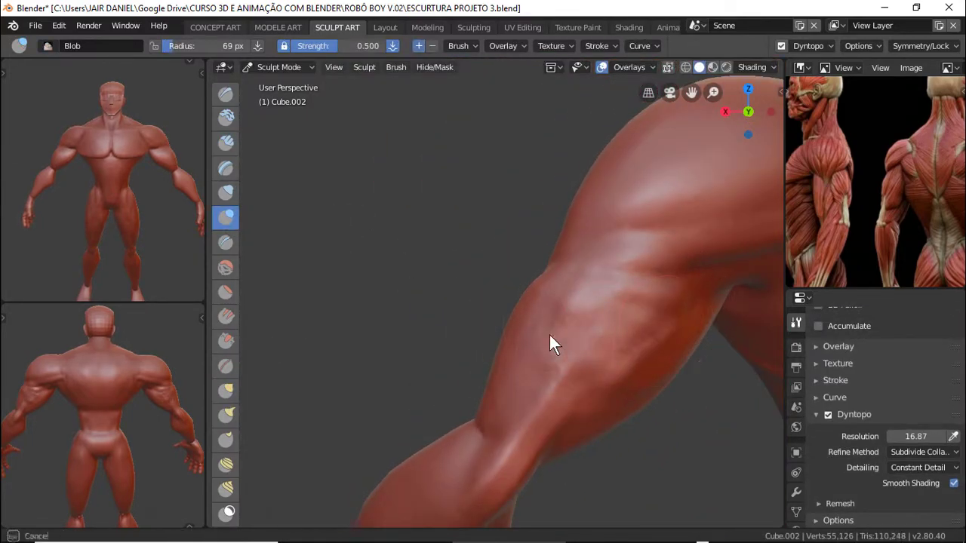
pyautogui.moveTo(549, 335); pyautogui.dragTo(588, 321, button='middle')
pyautogui.moveTo(588, 324); pyautogui.dragTo(592, 352)
pyautogui.moveTo(592, 352); pyautogui.dragTo(639, 390, button='middle')
pyautogui.moveTo(639, 390)
pyautogui.mouseDown()
pyautogui.moveTo(545, 330)
pyautogui.moveTo(654, 329)
pyautogui.mouseUp()
pyautogui.moveTo(654, 330)
pyautogui.mouseDown(button='middle')
pyautogui.moveTo(676, 440)
pyautogui.moveTo(590, 274)
pyautogui.mouseUp(button='middle')
pyautogui.moveTo(590, 274); pyautogui.dragTo(649, 317)
pyautogui.moveTo(649, 317)
pyautogui.mouseDown(button='middle')
pyautogui.moveTo(684, 359)
pyautogui.moveTo(709, 313)
pyautogui.moveTo(534, 344)
pyautogui.moveTo(607, 227)
pyautogui.mouseUp(button='middle')
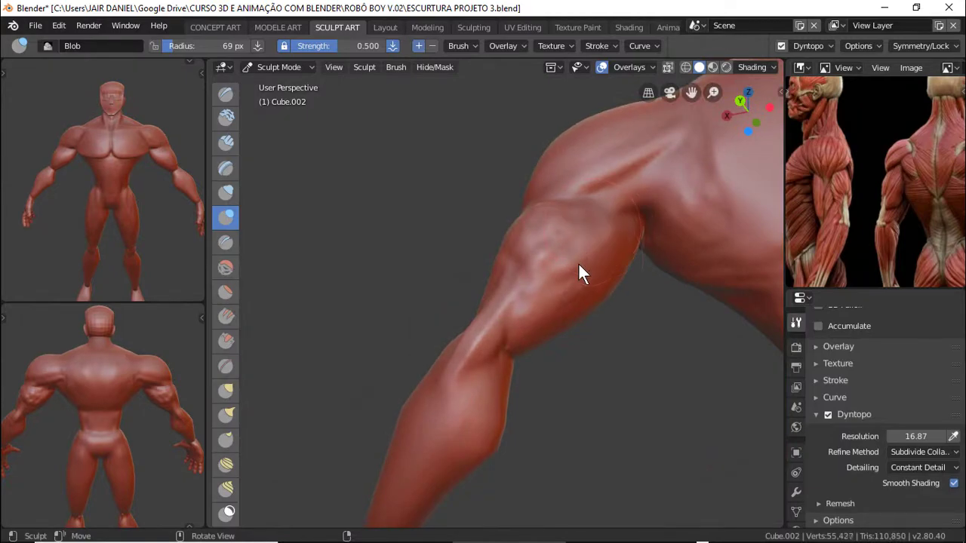
# Shrink the Blob brush radius to 37 px
pyautogui.moveTo(578, 261); pyautogui.dragTo(597, 234)
pyautogui.press('f')
pyautogui.click(595, 231)
pyautogui.moveTo(582, 268)
pyautogui.mouseDown(button='middle')
pyautogui.moveTo(642, 302)
pyautogui.moveTo(509, 224)
pyautogui.moveTo(545, 310)
pyautogui.mouseUp(button='middle')
pyautogui.moveTo(545, 310); pyautogui.dragTo(618, 255)
pyautogui.moveTo(618, 255); pyautogui.dragTo(667, 229, button='middle')
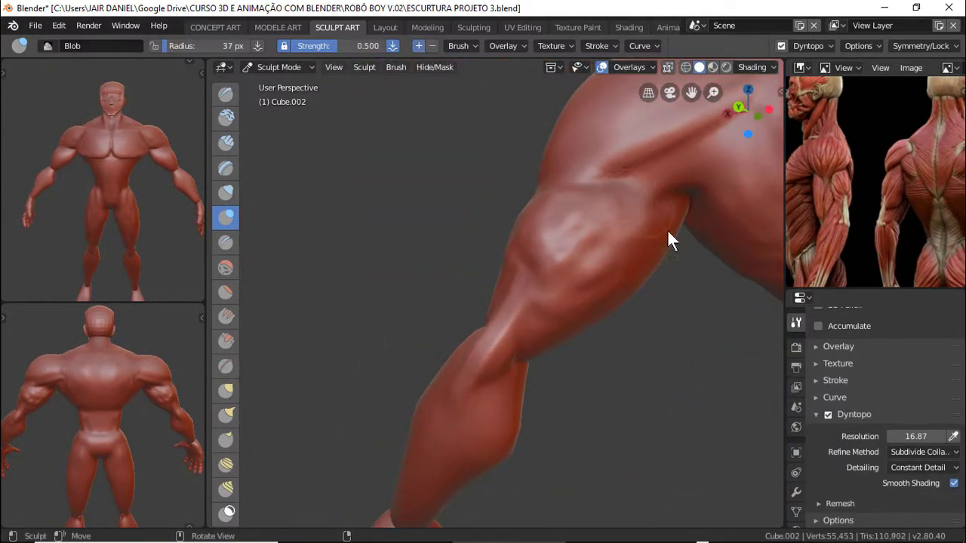
# Puff up the biceps bulge with small rounded strokes and save the file
pyautogui.moveTo(859, 201); pyautogui.dragTo(830, 202, button='middle')
pyautogui.moveTo(724, 227); pyautogui.dragTo(613, 256, button='middle')
pyautogui.moveTo(613, 256); pyautogui.dragTo(515, 264)
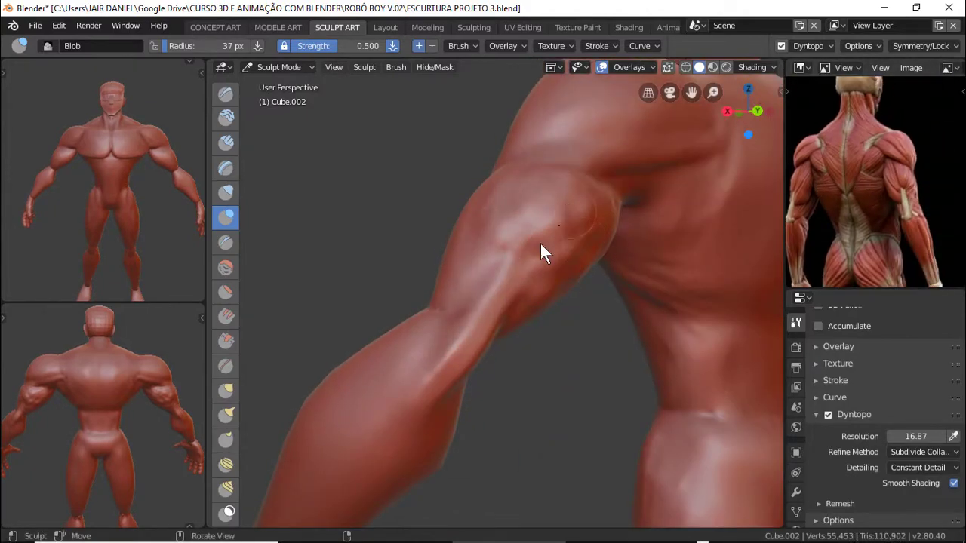
pyautogui.moveTo(670, 248); pyautogui.dragTo(660, 268)
pyautogui.hotkey('ctrl', 's')
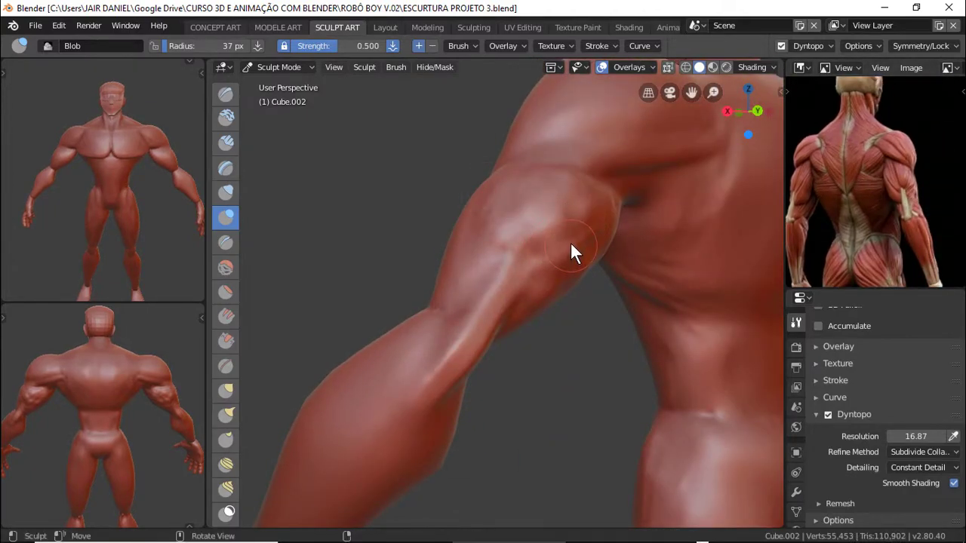
pyautogui.moveTo(590, 240)
pyautogui.mouseDown(button='middle')
pyautogui.moveTo(602, 220)
pyautogui.moveTo(657, 227)
pyautogui.moveTo(631, 295)
pyautogui.moveTo(666, 199)
pyautogui.moveTo(620, 245)
pyautogui.moveTo(627, 306)
pyautogui.moveTo(526, 324)
pyautogui.moveTo(549, 319)
pyautogui.moveTo(495, 340)
pyautogui.moveTo(569, 425)
pyautogui.moveTo(451, 314)
pyautogui.moveTo(569, 325)
pyautogui.moveTo(518, 344)
pyautogui.moveTo(556, 345)
pyautogui.moveTo(556, 377)
pyautogui.moveTo(532, 350)
pyautogui.moveTo(533, 329)
pyautogui.moveTo(474, 316)
pyautogui.moveTo(556, 348)
pyautogui.mouseUp(button='middle')
# Carve mirrored Clay Strips grooves down the back muscles and soften the groove near the V
pyautogui.press('c')
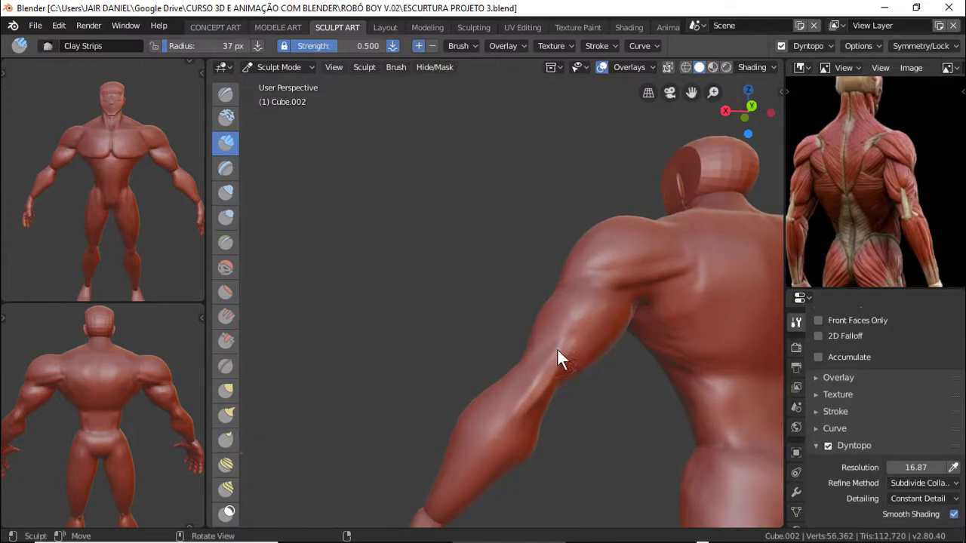
pyautogui.moveTo(546, 389)
pyautogui.mouseDown(button='middle')
pyautogui.moveTo(528, 421)
pyautogui.moveTo(511, 360)
pyautogui.moveTo(588, 394)
pyautogui.moveTo(516, 417)
pyautogui.moveTo(685, 231)
pyautogui.moveTo(629, 282)
pyautogui.moveTo(567, 309)
pyautogui.moveTo(647, 290)
pyautogui.mouseUp(button='middle')
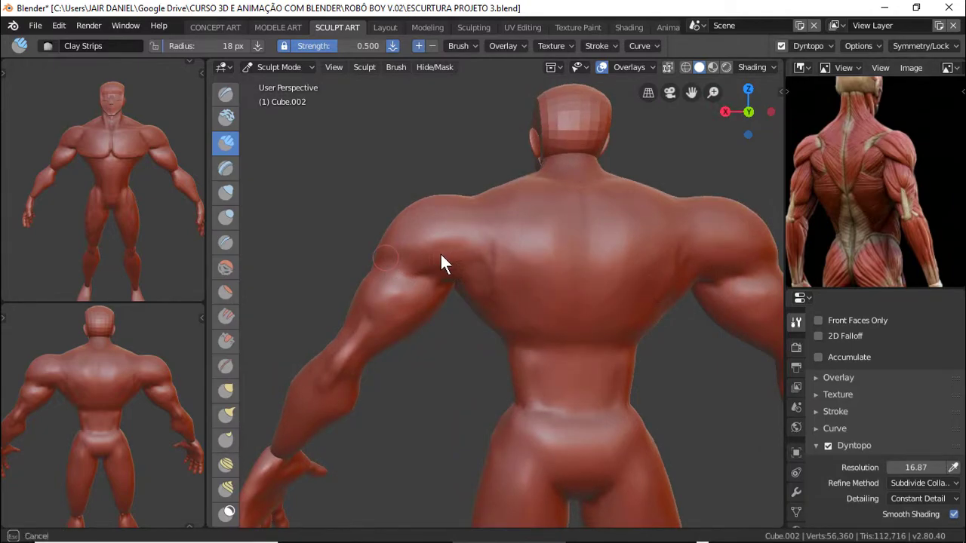
pyautogui.moveTo(439, 252)
pyautogui.mouseDown()
pyautogui.moveTo(482, 238)
pyautogui.moveTo(476, 214)
pyautogui.moveTo(547, 321)
pyautogui.moveTo(498, 252)
pyautogui.moveTo(490, 276)
pyautogui.moveTo(479, 276)
pyautogui.mouseUp()
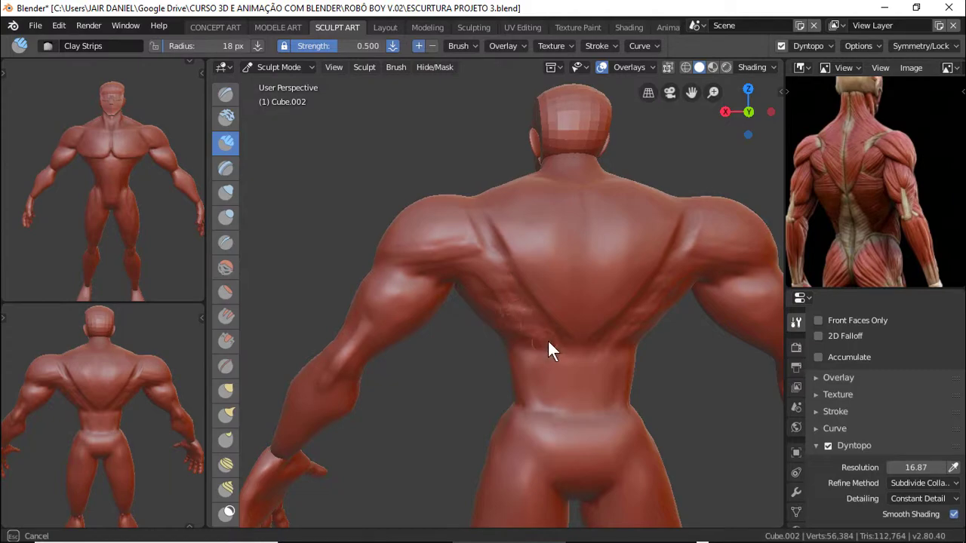
pyautogui.keyDown('ctrl'); pyautogui.moveTo(548, 341); pyautogui.dragTo(495, 317); pyautogui.keyUp('ctrl')
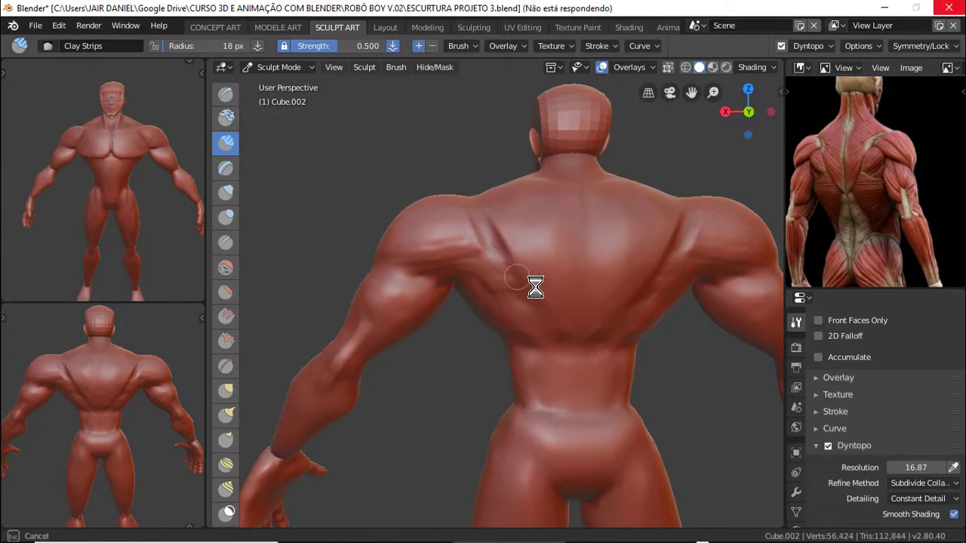
pyautogui.keyDown('shift'); pyautogui.moveTo(535, 287); pyautogui.dragTo(465, 269); pyautogui.keyUp('shift')
pyautogui.moveTo(466, 269)
pyautogui.mouseDown(button='middle')
pyautogui.moveTo(490, 290)
pyautogui.moveTo(560, 304)
pyautogui.moveTo(476, 264)
pyautogui.mouseUp(button='middle')
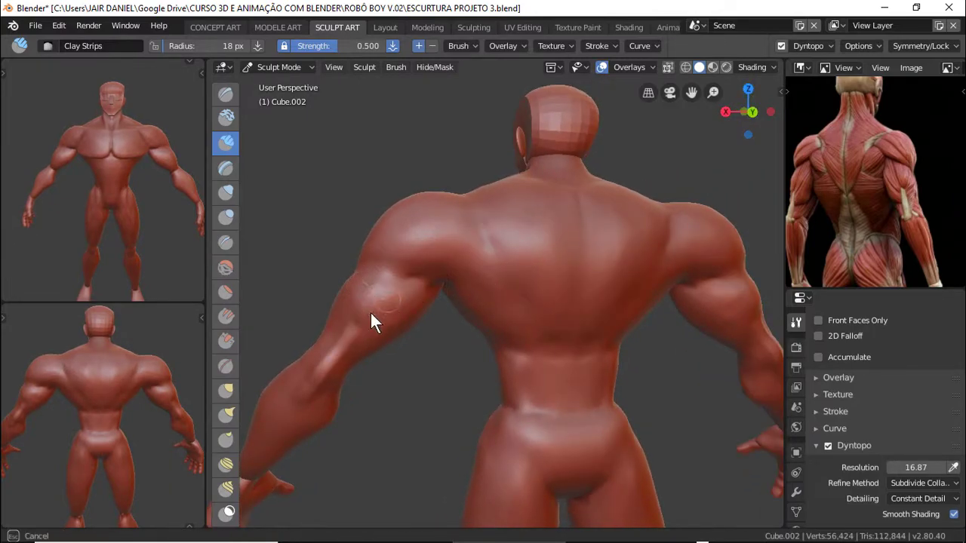
# Orbit and zoom around the torso to review the shoulders, back and front of the figure
pyautogui.moveTo(371, 314)
pyautogui.mouseDown(button='middle')
pyautogui.moveTo(440, 299)
pyautogui.moveTo(479, 317)
pyautogui.moveTo(463, 320)
pyautogui.moveTo(497, 310)
pyautogui.moveTo(496, 349)
pyautogui.moveTo(553, 292)
pyautogui.moveTo(651, 295)
pyautogui.moveTo(626, 307)
pyautogui.moveTo(646, 319)
pyautogui.moveTo(662, 259)
pyautogui.moveTo(657, 319)
pyautogui.moveTo(601, 337)
pyautogui.moveTo(614, 329)
pyautogui.mouseUp(button='middle')
pyautogui.moveTo(676, 309); pyautogui.dragTo(601, 346, button='middle')
pyautogui.moveTo(572, 431)
pyautogui.mouseDown(button='middle')
pyautogui.moveTo(593, 379)
pyautogui.moveTo(586, 371)
pyautogui.moveTo(672, 435)
pyautogui.moveTo(556, 443)
pyautogui.mouseUp(button='middle')
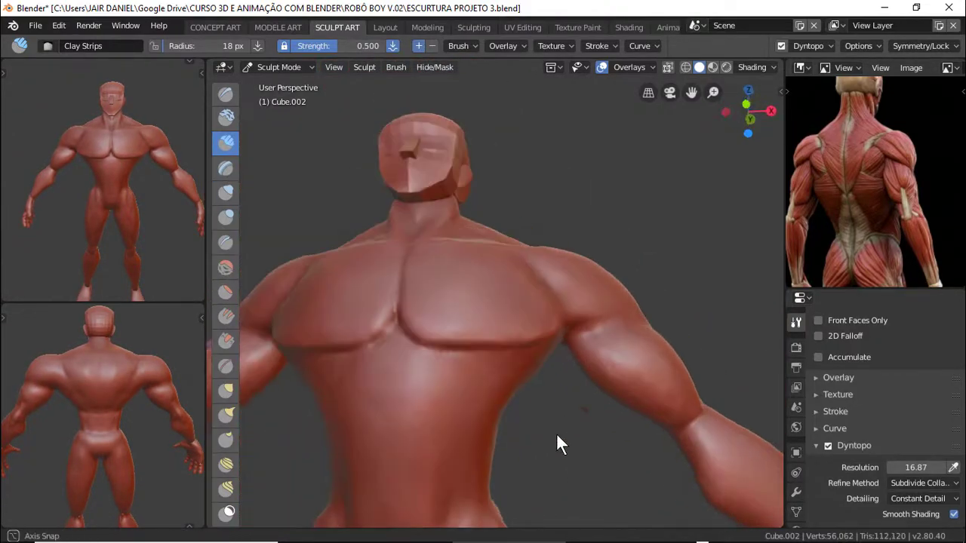
pyautogui.scroll(-4, 543, 407)
pyautogui.moveTo(537, 387); pyautogui.dragTo(555, 373, button='middle')
pyautogui.scroll(2, 547, 351)
pyautogui.moveTo(541, 341)
pyautogui.mouseDown(button='middle')
pyautogui.moveTo(554, 351)
pyautogui.moveTo(713, 216)
pyautogui.moveTo(679, 270)
pyautogui.moveTo(702, 281)
pyautogui.moveTo(627, 294)
pyautogui.moveTo(521, 293)
pyautogui.moveTo(541, 321)
pyautogui.moveTo(511, 308)
pyautogui.moveTo(522, 259)
pyautogui.moveTo(571, 302)
pyautogui.moveTo(668, 248)
pyautogui.moveTo(567, 274)
pyautogui.mouseUp(button='middle')
pyautogui.scroll(-3, 541, 321)
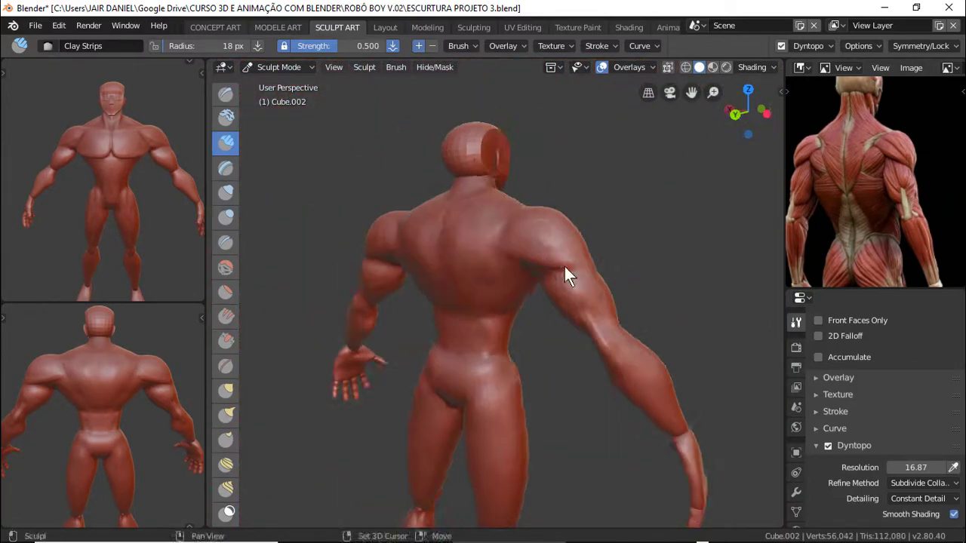
pyautogui.scroll(2, 558, 263)
pyautogui.scroll(-3, 548, 291)
pyautogui.scroll(1, 546, 290)
pyautogui.scroll(3, 552, 310)
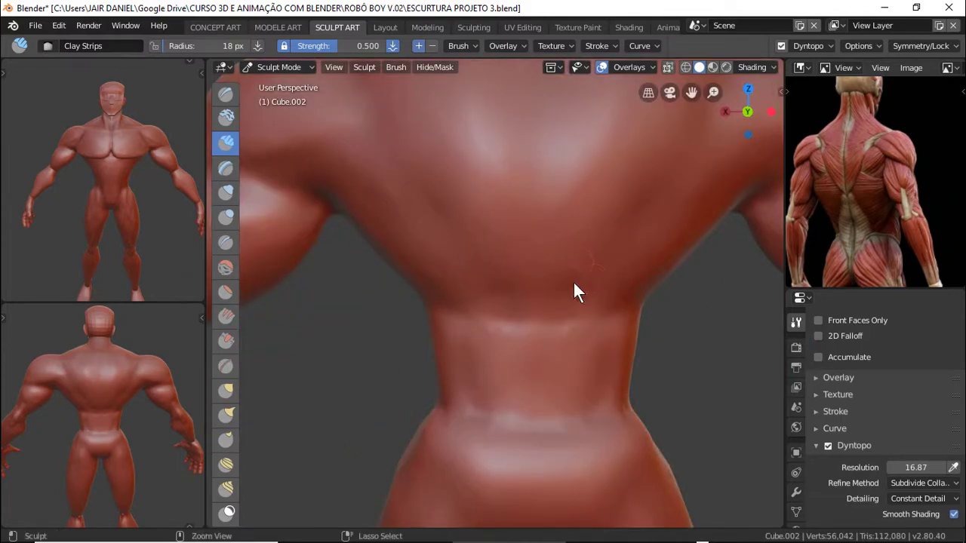
pyautogui.scroll(-3, 573, 281)
# Turn off dynamic topology and add a light stroke on the lower back
pyautogui.hotkey('ctrl', 'd')
pyautogui.moveTo(531, 275); pyautogui.dragTo(532, 306, button='middle')
pyautogui.moveTo(533, 295); pyautogui.dragTo(540, 317)
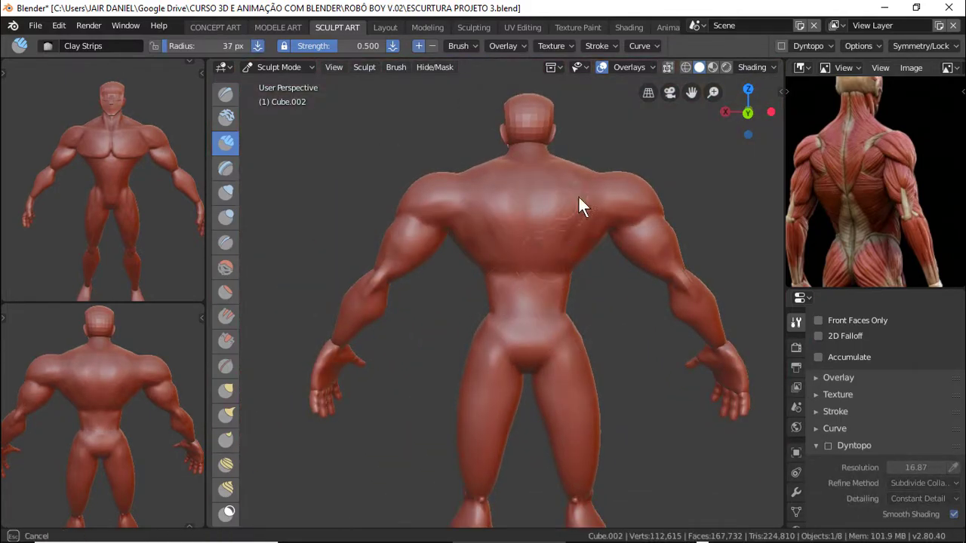
pyautogui.moveTo(561, 225); pyautogui.dragTo(498, 264)
# Review the figure from side, three-quarter and rear views, and re-enable dynamic topology
pyautogui.moveTo(556, 284)
pyautogui.mouseDown(button='middle')
pyautogui.moveTo(551, 291)
pyautogui.moveTo(572, 227)
pyautogui.moveTo(584, 268)
pyautogui.moveTo(582, 211)
pyautogui.moveTo(609, 295)
pyautogui.moveTo(560, 269)
pyautogui.moveTo(520, 292)
pyautogui.moveTo(632, 328)
pyautogui.moveTo(553, 365)
pyautogui.mouseUp(button='middle')
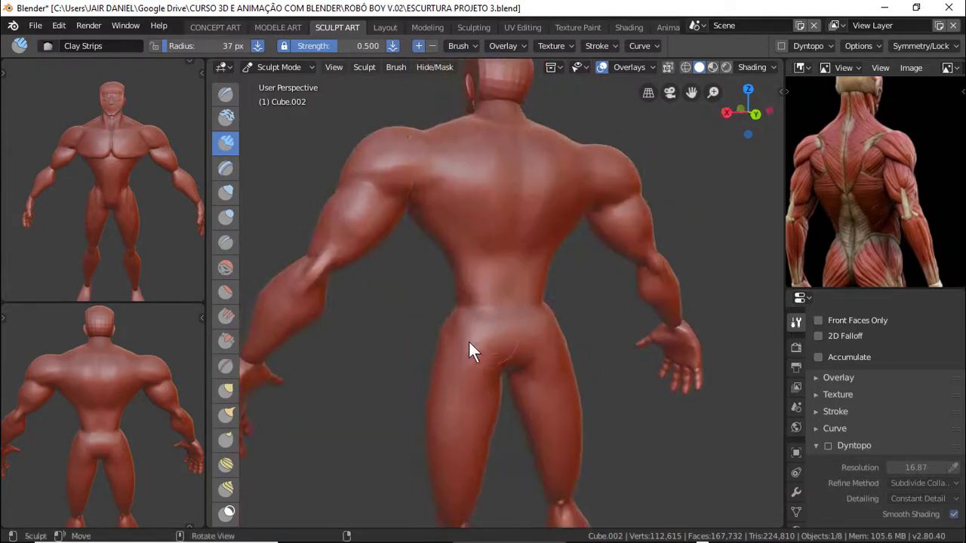
pyautogui.moveTo(528, 327)
pyautogui.mouseDown(button='middle')
pyautogui.moveTo(577, 325)
pyautogui.moveTo(491, 383)
pyautogui.mouseUp(button='middle')
pyautogui.moveTo(551, 390)
pyautogui.mouseDown(button='middle')
pyautogui.moveTo(492, 389)
pyautogui.moveTo(481, 356)
pyautogui.moveTo(565, 355)
pyautogui.moveTo(481, 336)
pyautogui.moveTo(488, 346)
pyautogui.moveTo(560, 355)
pyautogui.moveTo(529, 367)
pyautogui.moveTo(563, 376)
pyautogui.mouseUp(button='middle')
pyautogui.scroll(-4, 563, 377)
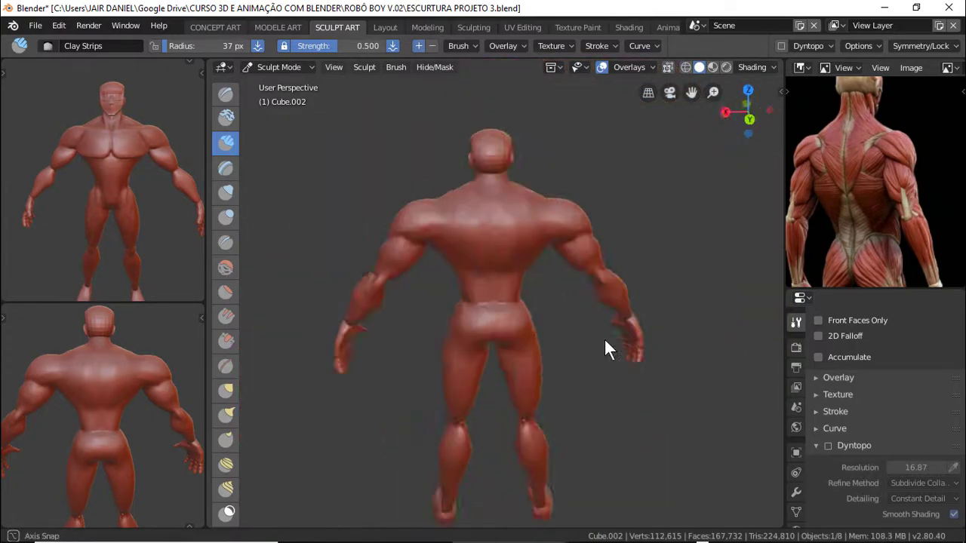
pyautogui.moveTo(604, 337); pyautogui.dragTo(725, 476, button='middle')
pyautogui.hotkey('ctrl', 'd')
pyautogui.click(725, 477)
pyautogui.moveTo(522, 352)
pyautogui.mouseDown(button='middle')
pyautogui.moveTo(493, 329)
pyautogui.moveTo(489, 286)
pyautogui.mouseUp(button='middle')
# Sculpt the hips and shape the buttocks with mirrored strokes, deepening the buttock crease
pyautogui.click(291, 27)
pyautogui.click(331, 27)
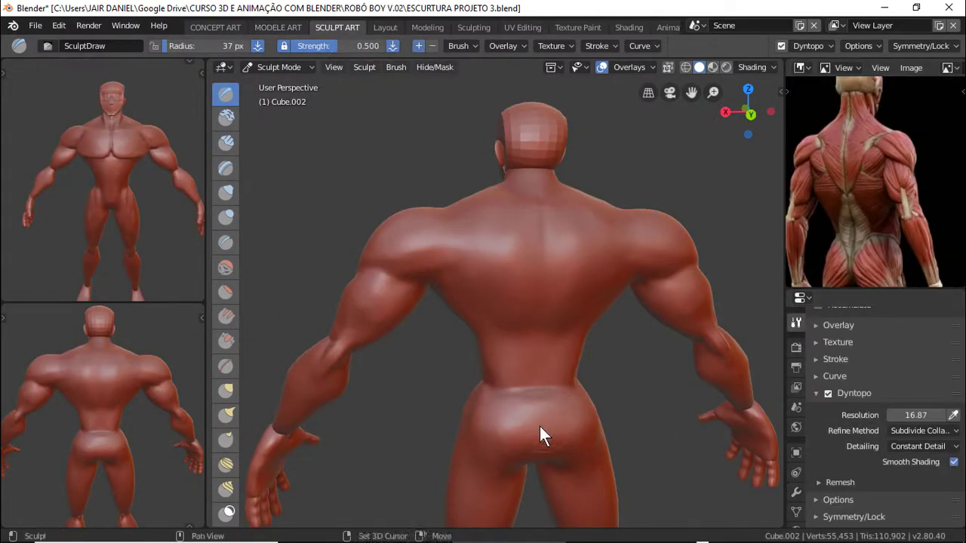
pyautogui.moveTo(540, 426); pyautogui.dragTo(494, 345, button='middle')
pyautogui.moveTo(495, 344)
pyautogui.mouseDown()
pyautogui.moveTo(445, 342)
pyautogui.moveTo(524, 399)
pyautogui.mouseUp()
pyautogui.moveTo(520, 392); pyautogui.dragTo(543, 360, button='middle')
pyautogui.moveTo(543, 356); pyautogui.dragTo(532, 381)
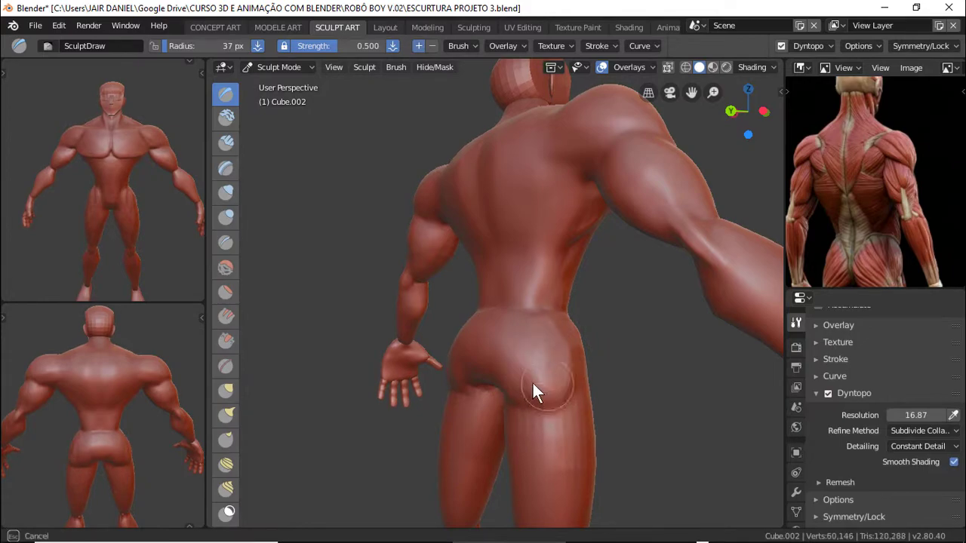
pyautogui.moveTo(527, 394)
pyautogui.mouseDown(button='middle')
pyautogui.moveTo(604, 396)
pyautogui.moveTo(427, 380)
pyautogui.moveTo(510, 398)
pyautogui.mouseUp(button='middle')
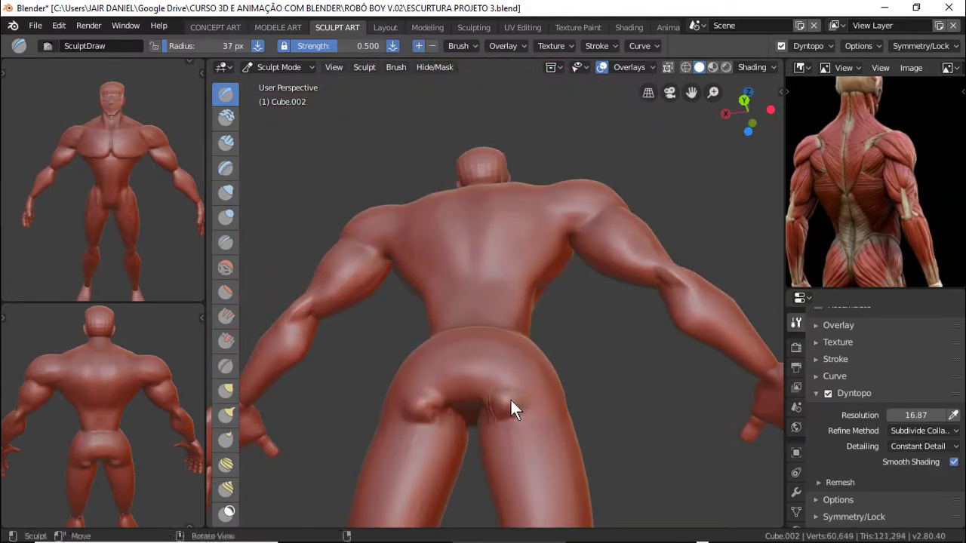
pyautogui.moveTo(510, 398); pyautogui.dragTo(488, 404)
pyautogui.moveTo(487, 403)
pyautogui.mouseDown(button='middle')
pyautogui.moveTo(516, 398)
pyautogui.moveTo(420, 355)
pyautogui.mouseUp(button='middle')
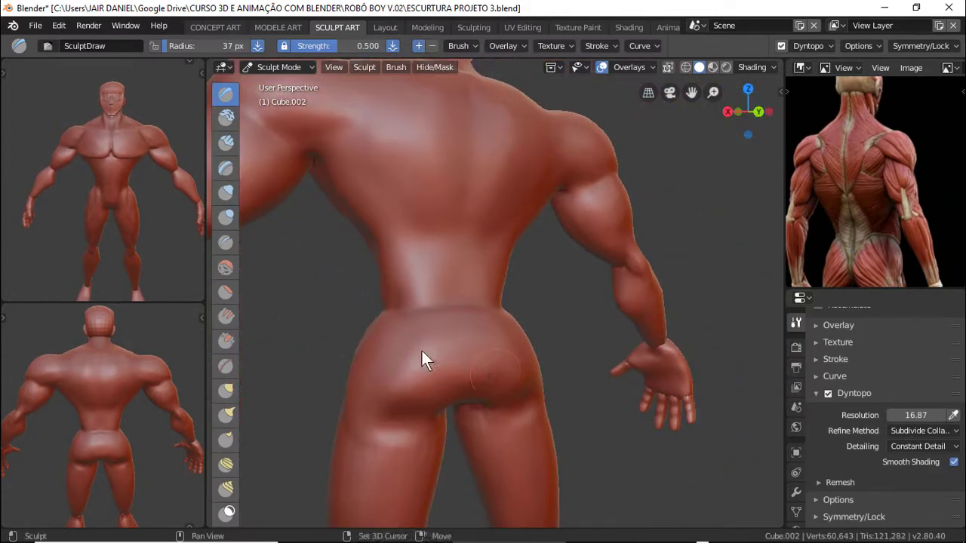
pyautogui.moveTo(420, 355)
pyautogui.mouseDown()
pyautogui.moveTo(382, 399)
pyautogui.moveTo(415, 409)
pyautogui.mouseUp()
pyautogui.moveTo(416, 410)
pyautogui.mouseDown(button='middle')
pyautogui.moveTo(483, 394)
pyautogui.moveTo(540, 344)
pyautogui.moveTo(513, 367)
pyautogui.mouseUp(button='middle')
pyautogui.moveTo(513, 367)
pyautogui.mouseDown()
pyautogui.moveTo(549, 352)
pyautogui.moveTo(517, 391)
pyautogui.mouseUp()
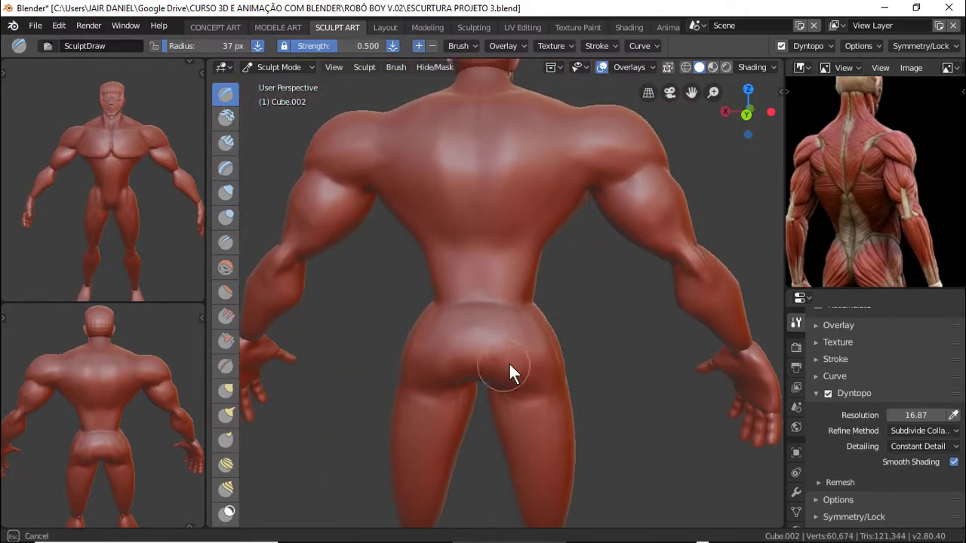
# Build up the back and upper back muscles from a rear three-quarter angle
pyautogui.moveTo(509, 370); pyautogui.dragTo(584, 355, button='middle')
pyautogui.scroll(-4, 517, 388)
pyautogui.moveTo(518, 388)
pyautogui.mouseDown(button='middle')
pyautogui.moveTo(610, 394)
pyautogui.moveTo(526, 368)
pyautogui.moveTo(462, 328)
pyautogui.mouseUp(button='middle')
pyautogui.scroll(3, 462, 328)
pyautogui.moveTo(522, 286); pyautogui.dragTo(511, 332, button='middle')
pyautogui.moveTo(511, 332); pyautogui.dragTo(535, 291)
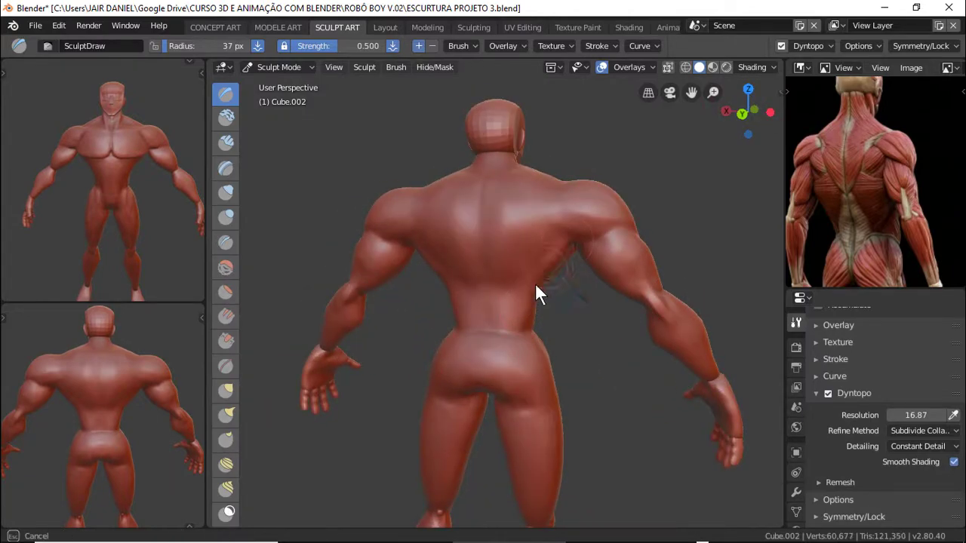
pyautogui.moveTo(554, 334)
pyautogui.mouseDown(button='middle')
pyautogui.moveTo(478, 339)
pyautogui.moveTo(689, 349)
pyautogui.moveTo(568, 301)
pyautogui.mouseUp(button='middle')
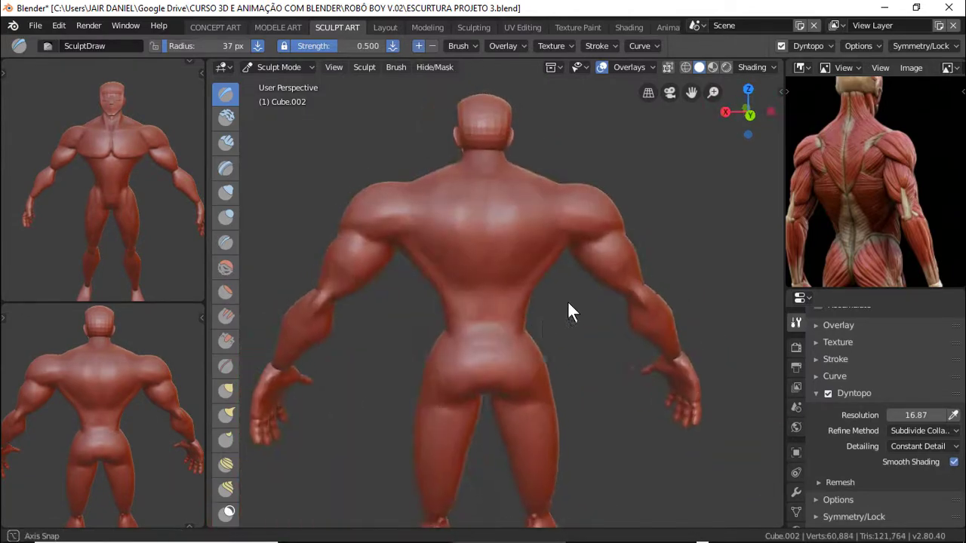
pyautogui.scroll(2, 568, 300)
pyautogui.moveTo(540, 257); pyautogui.dragTo(548, 237)
pyautogui.moveTo(548, 237); pyautogui.dragTo(548, 221, button='middle')
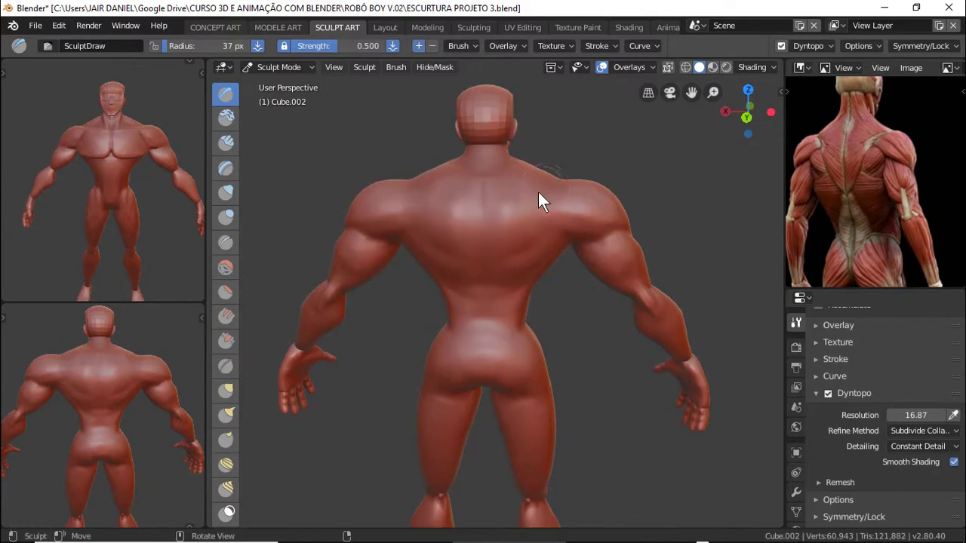
pyautogui.moveTo(538, 192)
pyautogui.mouseDown()
pyautogui.moveTo(518, 168)
pyautogui.moveTo(535, 210)
pyautogui.moveTo(520, 243)
pyautogui.mouseUp()
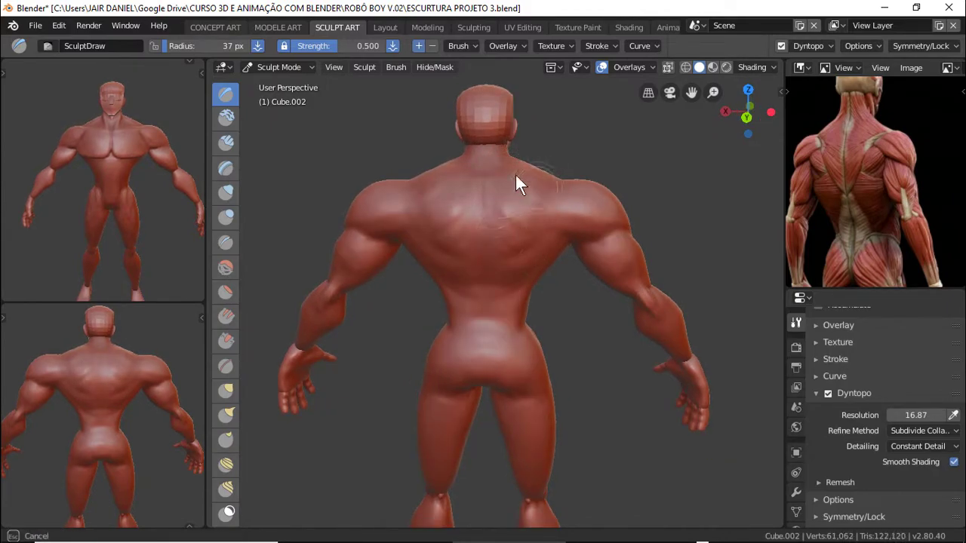
pyautogui.moveTo(515, 175); pyautogui.dragTo(535, 194)
# Add faint strokes and extra volume across the back from high rear and side angles
pyautogui.moveTo(555, 293)
pyautogui.mouseDown(button='middle')
pyautogui.moveTo(535, 174)
pyautogui.moveTo(599, 201)
pyautogui.moveTo(553, 173)
pyautogui.mouseUp(button='middle')
pyautogui.moveTo(554, 172); pyautogui.dragTo(567, 249)
pyautogui.moveTo(566, 248)
pyautogui.mouseDown(button='middle')
pyautogui.moveTo(596, 190)
pyautogui.moveTo(567, 158)
pyautogui.moveTo(585, 129)
pyautogui.mouseUp(button='middle')
pyautogui.moveTo(585, 129); pyautogui.dragTo(540, 188)
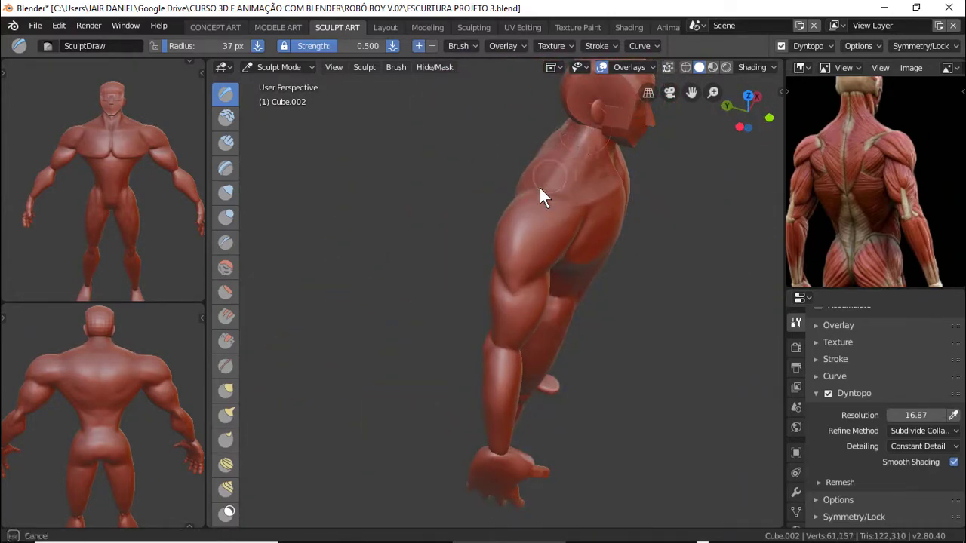
pyautogui.moveTo(539, 188)
pyautogui.mouseDown(button='middle')
pyautogui.moveTo(566, 176)
pyautogui.moveTo(566, 261)
pyautogui.moveTo(618, 191)
pyautogui.moveTo(560, 269)
pyautogui.mouseUp(button='middle')
pyautogui.moveTo(646, 276); pyautogui.dragTo(567, 309)
pyautogui.moveTo(567, 308)
pyautogui.mouseDown(button='middle')
pyautogui.moveTo(654, 298)
pyautogui.moveTo(547, 241)
pyautogui.mouseUp(button='middle')
# Add a stroke on the front torso, then use Clay Strips to build up the shoulder near the neck
pyautogui.moveTo(536, 248); pyautogui.dragTo(473, 286)
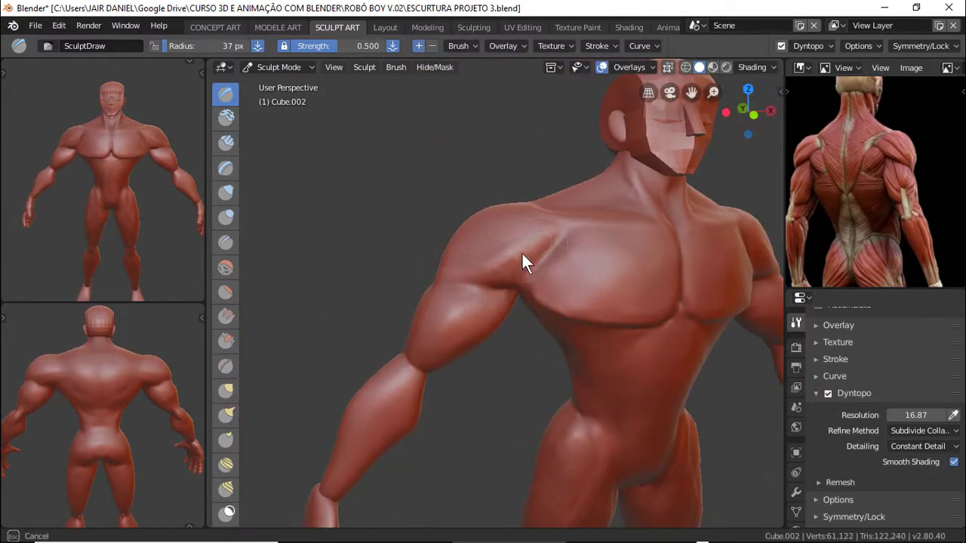
pyautogui.moveTo(524, 255)
pyautogui.mouseDown(button='middle')
pyautogui.moveTo(528, 231)
pyautogui.moveTo(538, 297)
pyautogui.moveTo(457, 267)
pyautogui.mouseUp(button='middle')
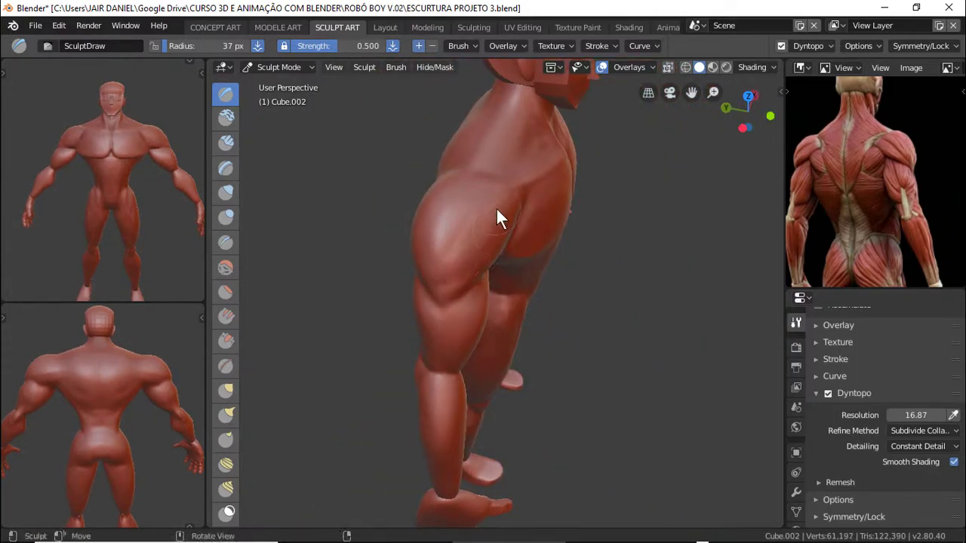
pyautogui.moveTo(488, 219)
pyautogui.mouseDown(button='middle')
pyautogui.moveTo(598, 259)
pyautogui.moveTo(456, 261)
pyautogui.moveTo(455, 249)
pyautogui.moveTo(498, 274)
pyautogui.moveTo(491, 287)
pyautogui.moveTo(465, 221)
pyautogui.moveTo(476, 231)
pyautogui.mouseUp(button='middle')
pyautogui.press('c')
pyautogui.moveTo(477, 231); pyautogui.dragTo(476, 269)
pyautogui.moveTo(522, 243)
pyautogui.mouseDown(button='middle')
pyautogui.moveTo(440, 283)
pyautogui.moveTo(446, 302)
pyautogui.moveTo(595, 337)
pyautogui.moveTo(611, 309)
pyautogui.moveTo(577, 324)
pyautogui.moveTo(664, 328)
pyautogui.moveTo(394, 302)
pyautogui.mouseUp(button='middle')
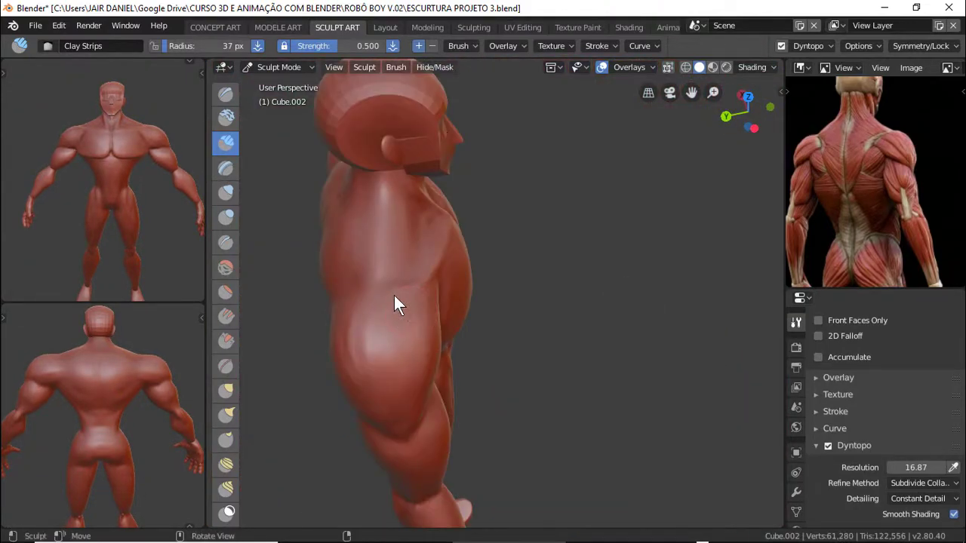
# Flatten the side of the chest under the arm with the Flatten/Contrast brush at 17 px radius
pyautogui.moveTo(487, 393)
pyautogui.mouseDown(button='middle')
pyautogui.moveTo(368, 357)
pyautogui.moveTo(581, 428)
pyautogui.moveTo(608, 345)
pyautogui.moveTo(636, 394)
pyautogui.moveTo(683, 327)
pyautogui.mouseUp(button='middle')
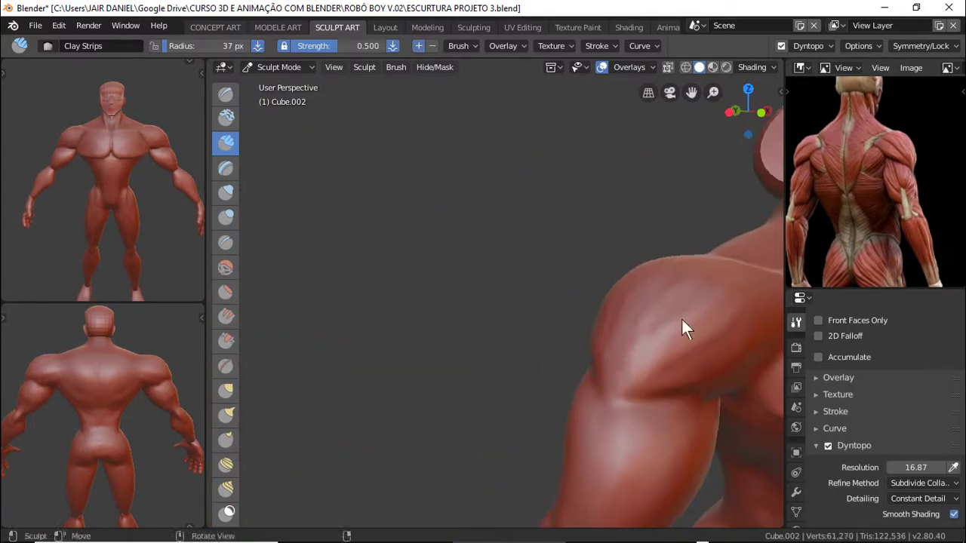
pyautogui.scroll(-10, 451, 304)
pyautogui.scroll(3, 450, 304)
pyautogui.scroll(2, 449, 264)
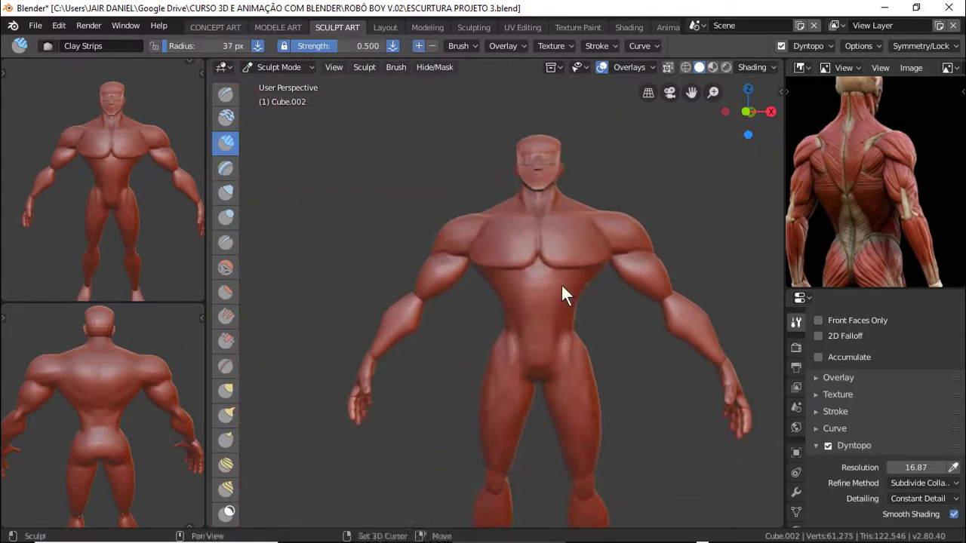
pyautogui.scroll(2, 558, 283)
pyautogui.moveTo(554, 284)
pyautogui.mouseDown(button='middle')
pyautogui.moveTo(641, 323)
pyautogui.moveTo(563, 299)
pyautogui.moveTo(532, 302)
pyautogui.moveTo(586, 362)
pyautogui.moveTo(339, 277)
pyautogui.mouseUp(button='middle')
pyautogui.hotkey('shift', 't')
pyautogui.press('f')
pyautogui.click(589, 281)
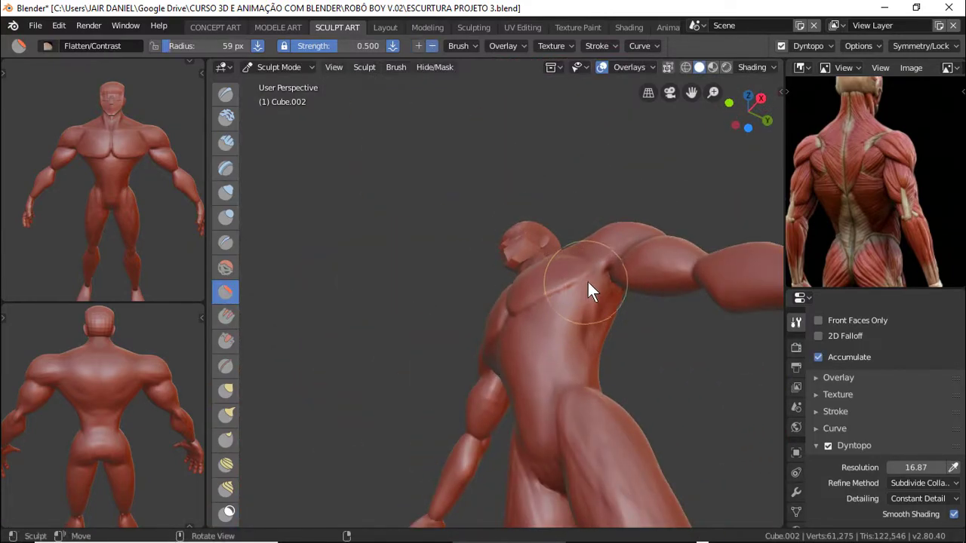
pyautogui.press('f')
pyautogui.click(559, 283)
pyautogui.moveTo(559, 283)
pyautogui.mouseDown(button='middle')
pyautogui.moveTo(670, 287)
pyautogui.moveTo(623, 349)
pyautogui.moveTo(618, 262)
pyautogui.moveTo(704, 393)
pyautogui.moveTo(634, 254)
pyautogui.mouseUp(button='middle')
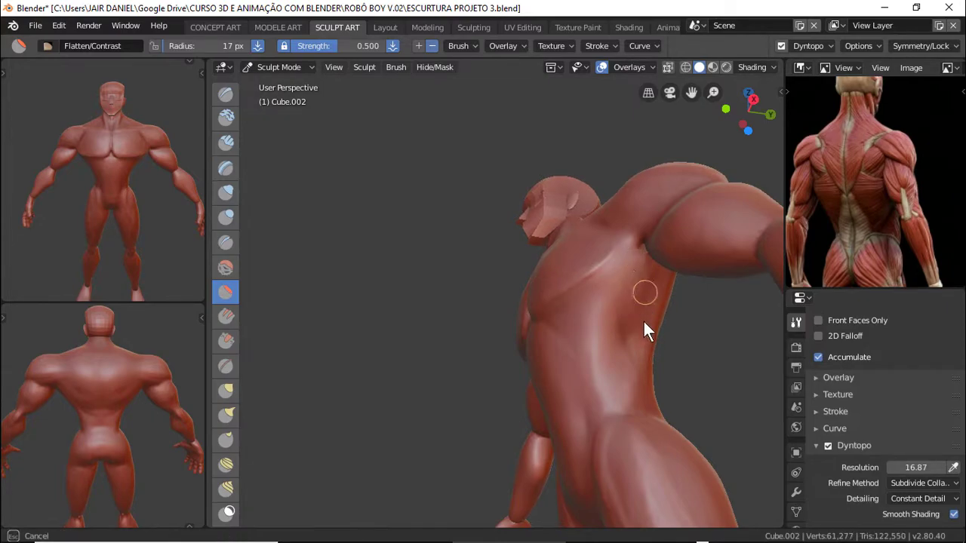
# Add Clay Strips build-up along the side of the torso
pyautogui.click(225, 142)
pyautogui.moveTo(614, 279)
pyautogui.mouseDown(button='middle')
pyautogui.moveTo(634, 317)
pyautogui.moveTo(618, 280)
pyautogui.moveTo(627, 302)
pyautogui.moveTo(549, 286)
pyautogui.moveTo(624, 294)
pyautogui.moveTo(474, 293)
pyautogui.mouseUp(button='middle')
pyautogui.moveTo(614, 299)
pyautogui.mouseDown(button='middle')
pyautogui.moveTo(565, 334)
pyautogui.moveTo(533, 324)
pyautogui.moveTo(605, 315)
pyautogui.moveTo(450, 405)
pyautogui.mouseUp(button='middle')
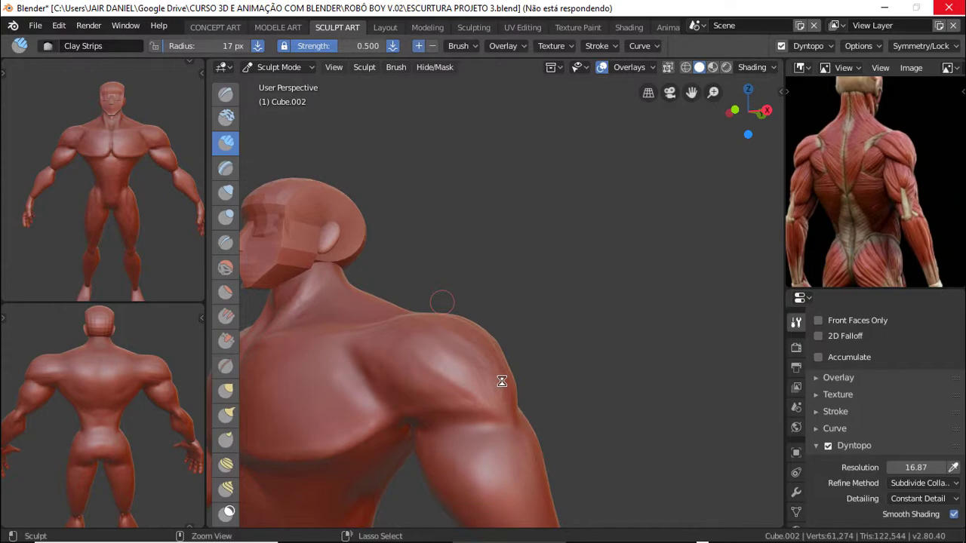
# Carve a crease along the lower chest and pectoral line with the Crease brush
pyautogui.moveTo(450, 362)
pyautogui.mouseDown(button='middle')
pyautogui.moveTo(565, 321)
pyautogui.moveTo(362, 301)
pyautogui.mouseUp(button='middle')
pyautogui.click(225, 241)
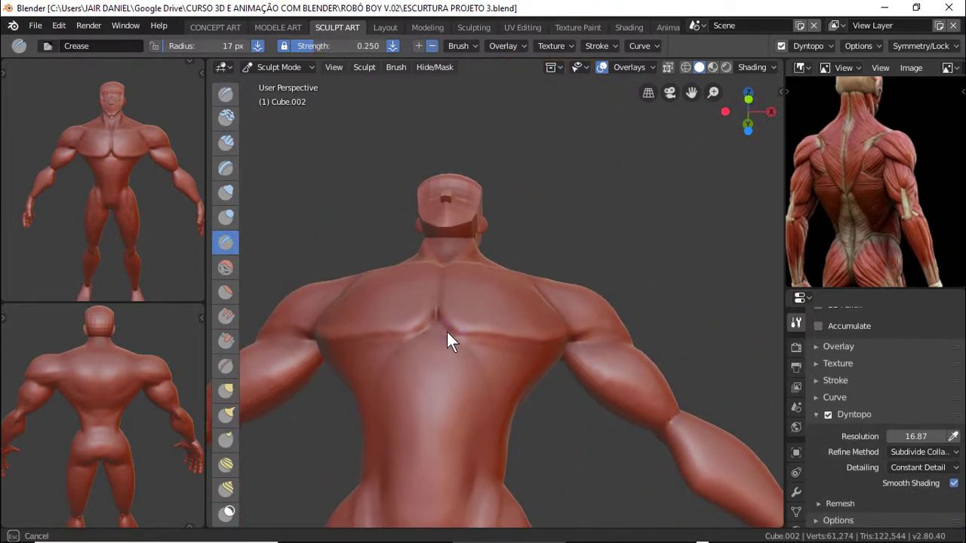
pyautogui.moveTo(446, 329); pyautogui.dragTo(479, 343)
pyautogui.moveTo(475, 342); pyautogui.dragTo(583, 285, button='middle')
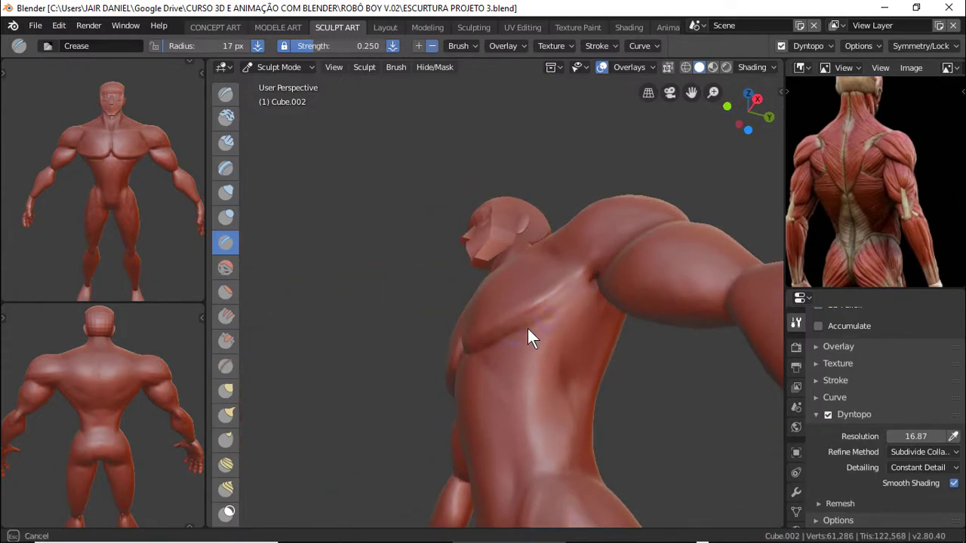
pyautogui.moveTo(528, 329)
pyautogui.mouseDown(button='middle')
pyautogui.moveTo(594, 401)
pyautogui.moveTo(526, 335)
pyautogui.moveTo(447, 348)
pyautogui.mouseUp(button='middle')
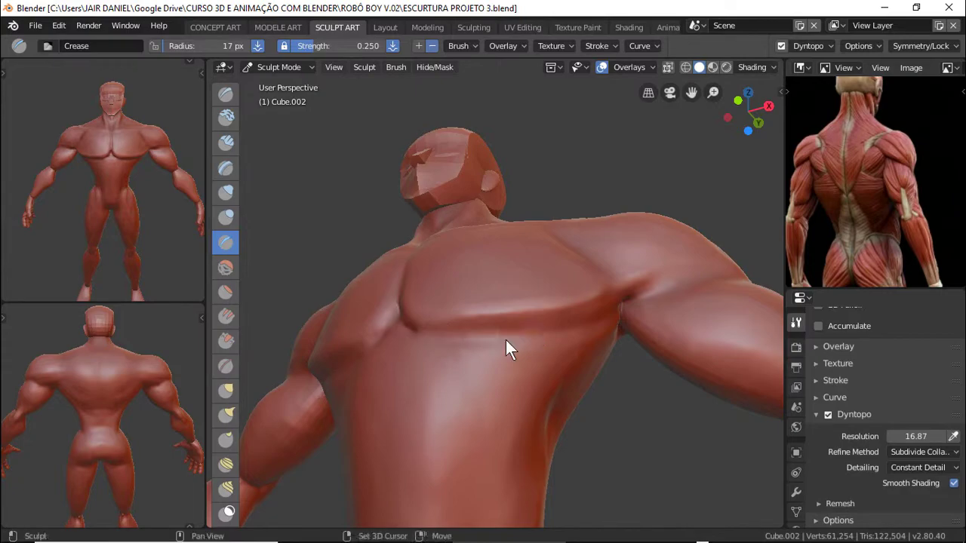
pyautogui.moveTo(507, 347)
pyautogui.mouseDown(button='middle')
pyautogui.moveTo(459, 338)
pyautogui.moveTo(536, 319)
pyautogui.mouseUp(button='middle')
pyautogui.moveTo(536, 319); pyautogui.dragTo(650, 273)
pyautogui.moveTo(651, 281); pyautogui.dragTo(523, 362, button='middle')
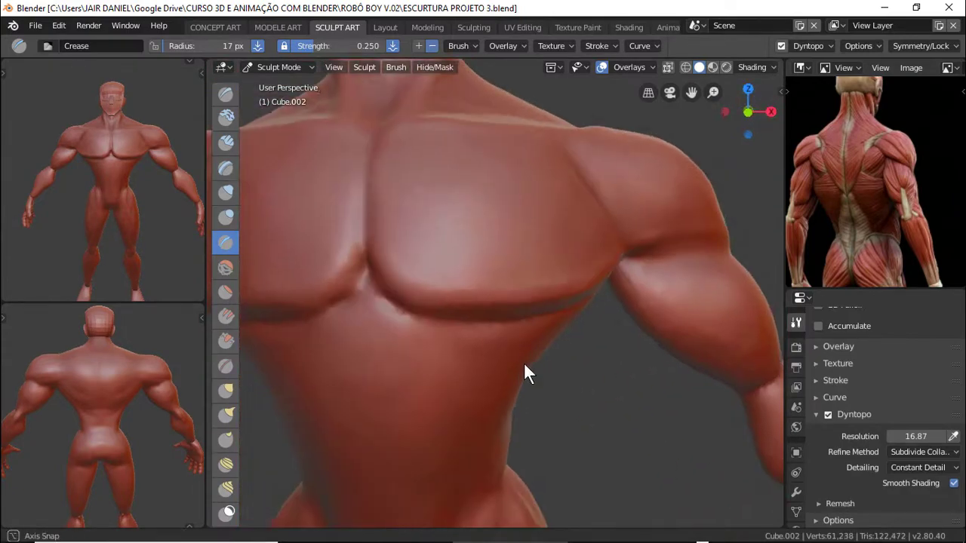
# Add marks along the chest crease with the standard Draw brush
pyautogui.click(226, 93)
pyautogui.moveTo(317, 196); pyautogui.dragTo(413, 270, button='middle')
pyautogui.scroll(-5, 903, 519)
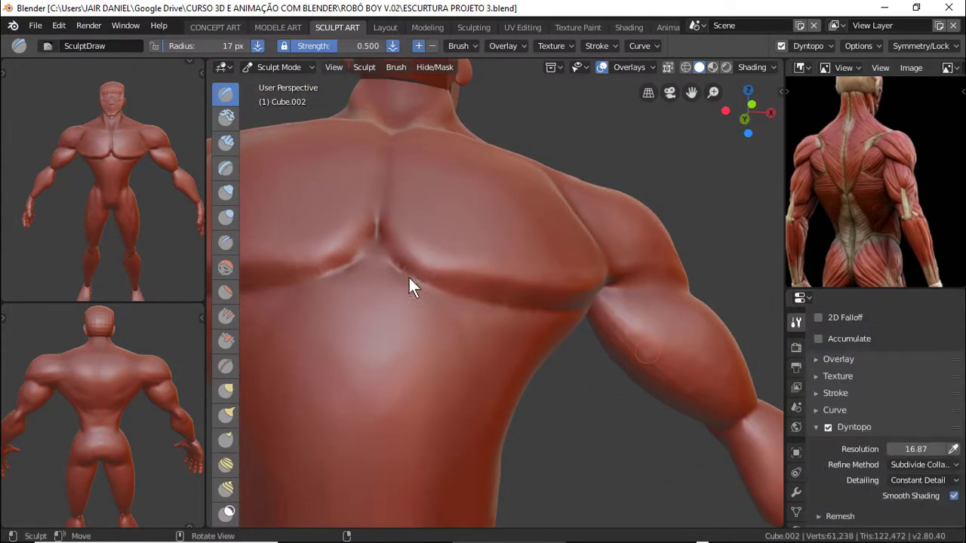
pyautogui.moveTo(350, 264); pyautogui.dragTo(324, 263)
pyautogui.moveTo(455, 289); pyautogui.dragTo(506, 282, button='middle')
pyautogui.moveTo(506, 282); pyautogui.dragTo(567, 282)
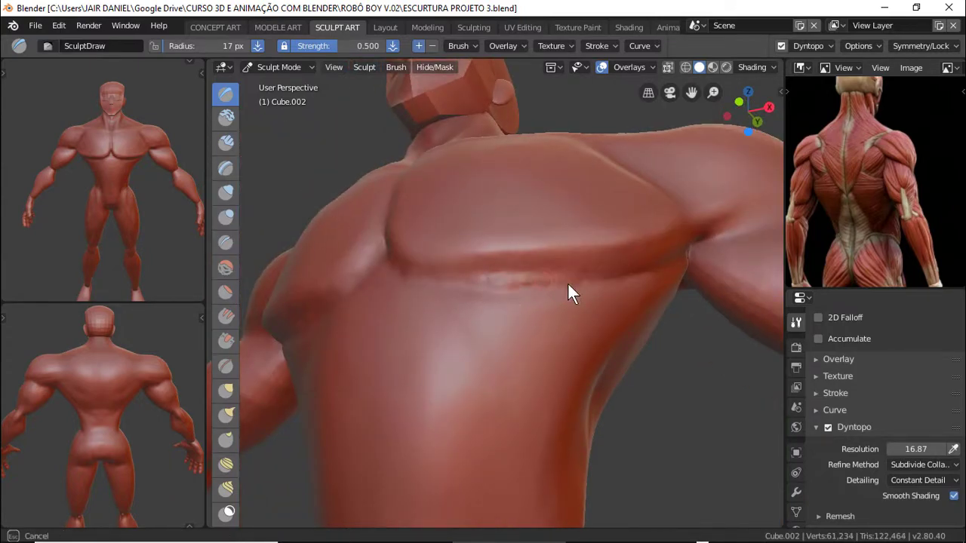
pyautogui.moveTo(567, 282)
pyautogui.mouseDown(button='middle')
pyautogui.moveTo(698, 182)
pyautogui.moveTo(503, 236)
pyautogui.moveTo(479, 252)
pyautogui.mouseUp(button='middle')
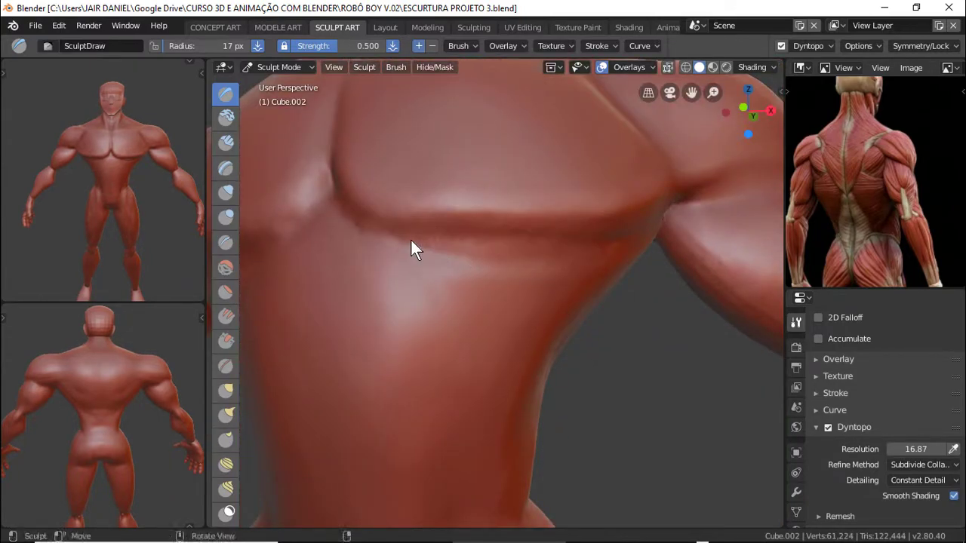
pyautogui.moveTo(409, 238); pyautogui.dragTo(355, 224, button='middle')
pyautogui.moveTo(462, 255); pyautogui.dragTo(618, 201, button='middle')
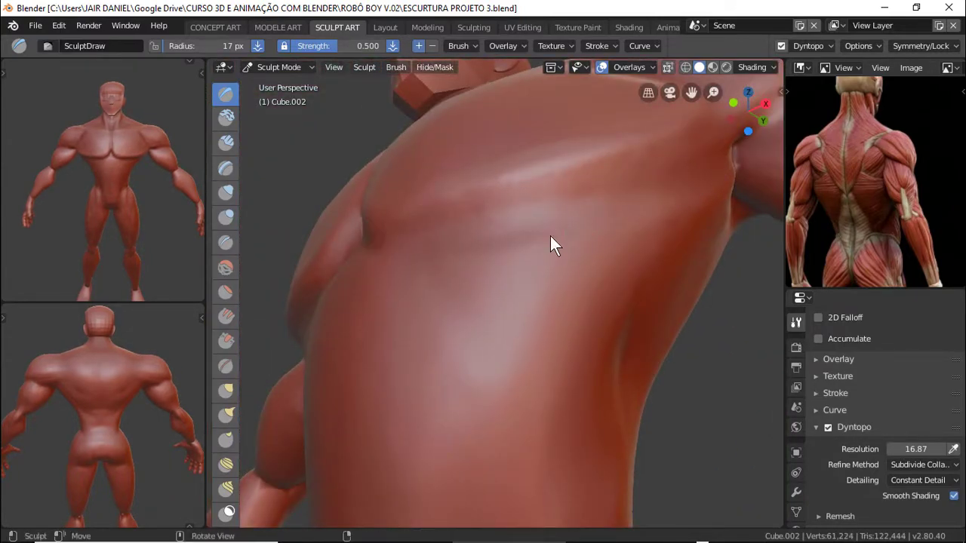
# Save the sculpt file and smooth the cleavage crease
pyautogui.hotkey('ctrl', 's')
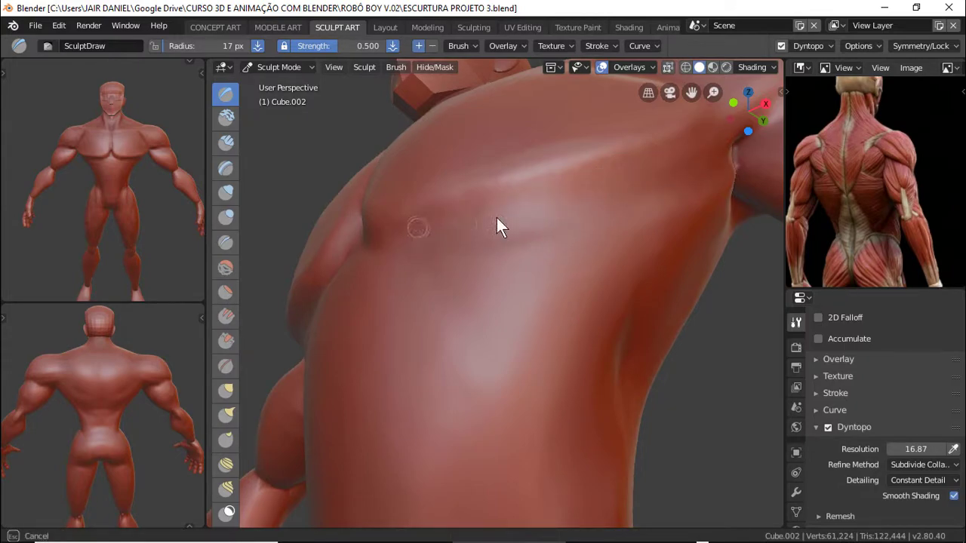
pyautogui.scroll(-8, 420, 231)
pyautogui.moveTo(478, 306)
pyautogui.mouseDown(button='middle')
pyautogui.moveTo(507, 286)
pyautogui.moveTo(416, 234)
pyautogui.moveTo(458, 263)
pyautogui.mouseUp(button='middle')
pyautogui.scroll(5, 507, 287)
pyautogui.keyDown('shift'); pyautogui.moveTo(459, 263); pyautogui.dragTo(459, 194); pyautogui.keyUp('shift')
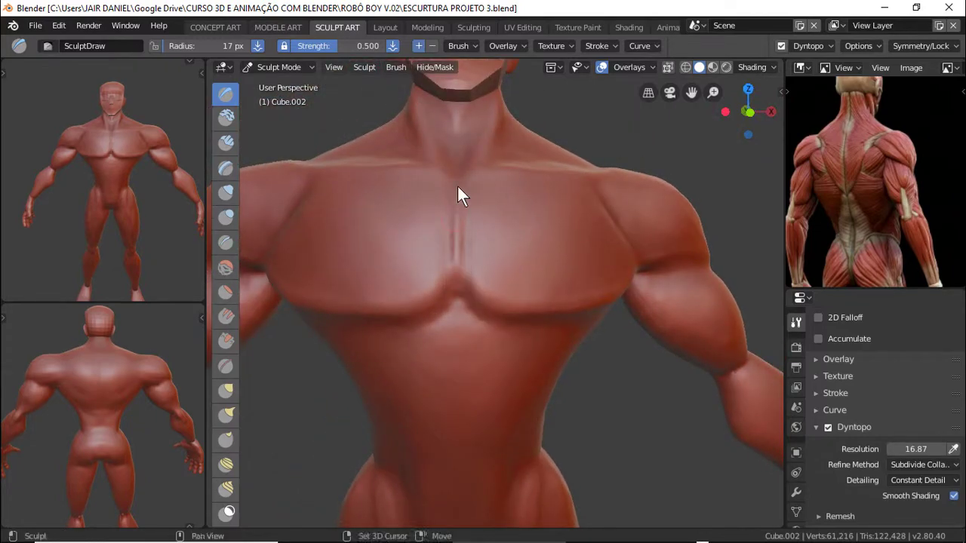
pyautogui.moveTo(459, 194)
pyautogui.mouseDown(button='middle')
pyautogui.moveTo(446, 295)
pyautogui.moveTo(286, 231)
pyautogui.mouseUp(button='middle')
# Carve and smooth away a chest midline crease, then crease the muscle line along the shoulder
pyautogui.hotkey('shift', 'c')
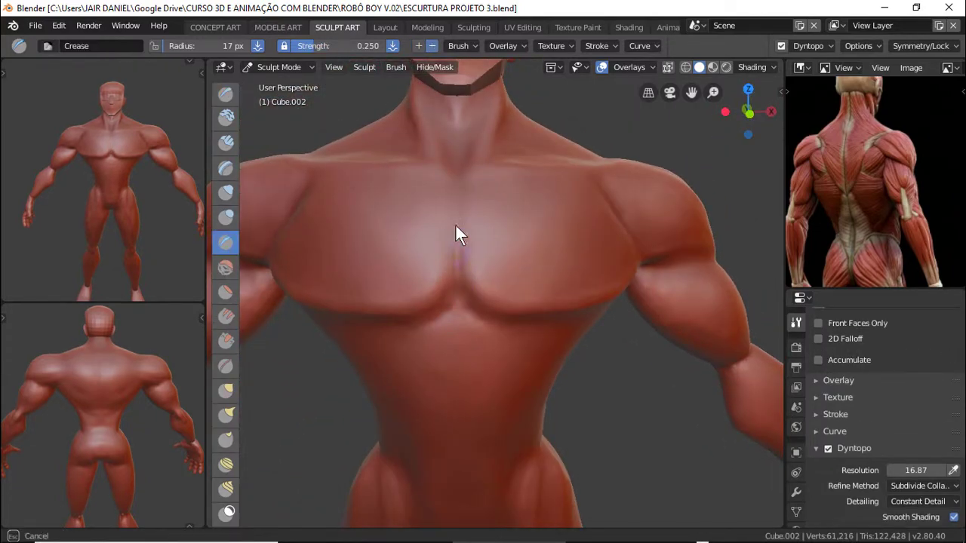
pyautogui.moveTo(456, 233)
pyautogui.mouseDown()
pyautogui.moveTo(459, 285)
pyautogui.moveTo(526, 314)
pyautogui.mouseUp()
pyautogui.press('x')
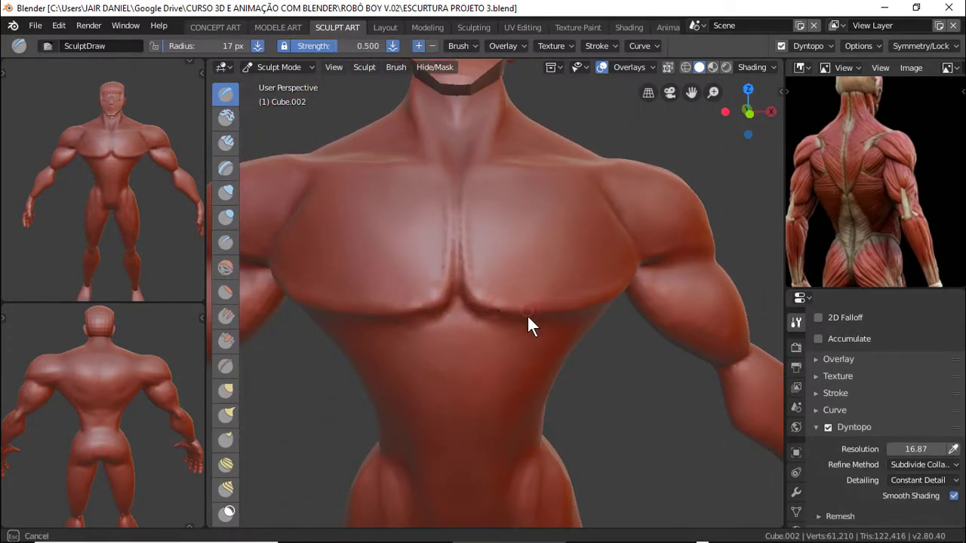
pyautogui.moveTo(527, 314)
pyautogui.mouseDown(button='middle')
pyautogui.moveTo(456, 215)
pyautogui.moveTo(476, 233)
pyautogui.moveTo(342, 258)
pyautogui.moveTo(481, 297)
pyautogui.moveTo(571, 281)
pyautogui.moveTo(525, 269)
pyautogui.mouseUp(button='middle')
pyautogui.click(227, 254)
pyautogui.moveTo(525, 268); pyautogui.dragTo(617, 254)
pyautogui.moveTo(616, 254)
pyautogui.mouseDown(button='middle')
pyautogui.moveTo(621, 329)
pyautogui.moveTo(503, 339)
pyautogui.moveTo(503, 301)
pyautogui.mouseUp(button='middle')
pyautogui.scroll(-4, 526, 345)
pyautogui.scroll(4, 669, 221)
pyautogui.moveTo(647, 230)
pyautogui.mouseDown(button='middle')
pyautogui.moveTo(670, 221)
pyautogui.moveTo(535, 286)
pyautogui.moveTo(569, 344)
pyautogui.moveTo(452, 316)
pyautogui.mouseUp(button='middle')
# Flatten the top and side of the shoulder with the Flatten/Contrast brush
pyautogui.click(225, 292)
pyautogui.moveTo(286, 279); pyautogui.dragTo(351, 258, button='middle')
pyautogui.moveTo(353, 258); pyautogui.dragTo(442, 283)
pyautogui.moveTo(442, 283)
pyautogui.mouseDown(button='middle')
pyautogui.moveTo(388, 319)
pyautogui.moveTo(419, 300)
pyautogui.moveTo(539, 304)
pyautogui.moveTo(604, 291)
pyautogui.mouseUp(button='middle')
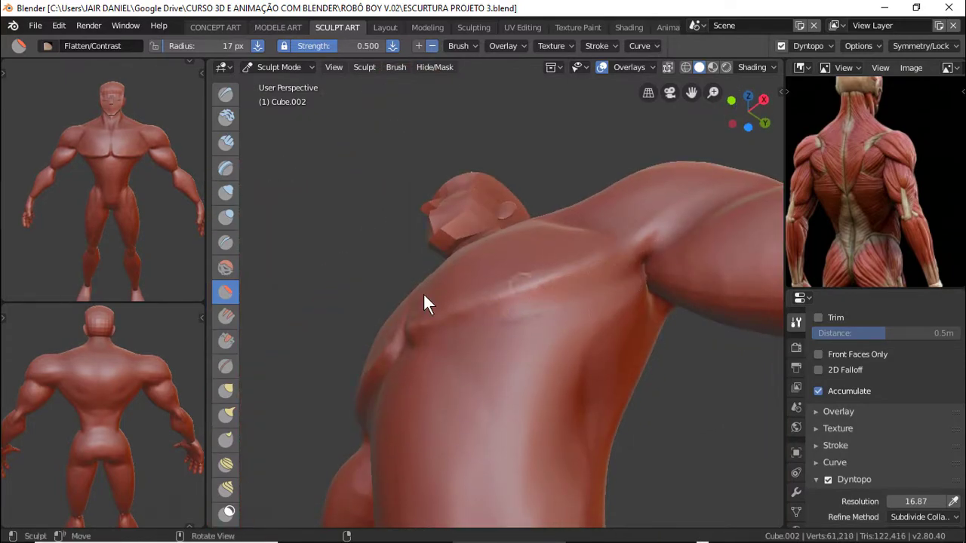
pyautogui.moveTo(424, 302)
pyautogui.mouseDown(button='middle')
pyautogui.moveTo(433, 267)
pyautogui.moveTo(505, 252)
pyautogui.mouseUp(button='middle')
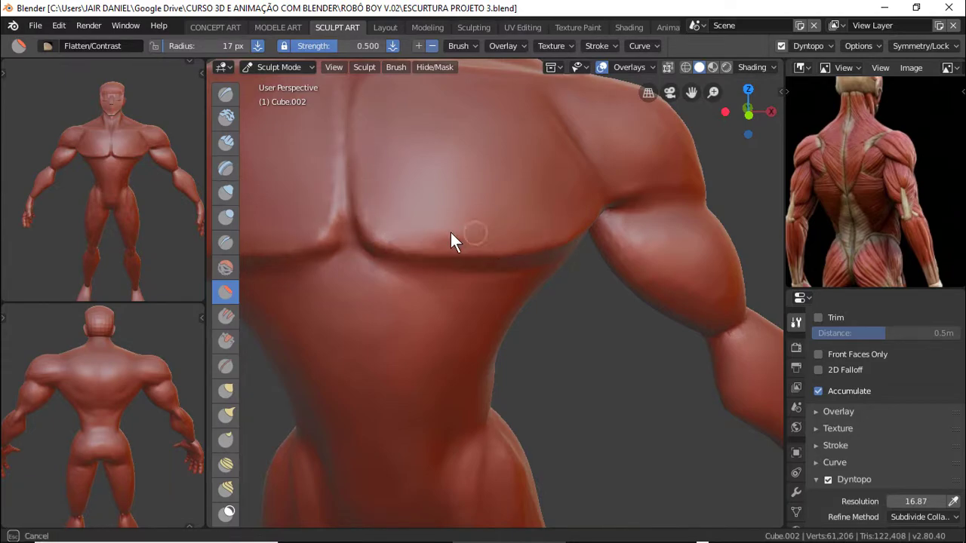
pyautogui.moveTo(451, 233)
pyautogui.mouseDown(button='middle')
pyautogui.moveTo(423, 203)
pyautogui.moveTo(469, 393)
pyautogui.moveTo(421, 341)
pyautogui.mouseUp(button='middle')
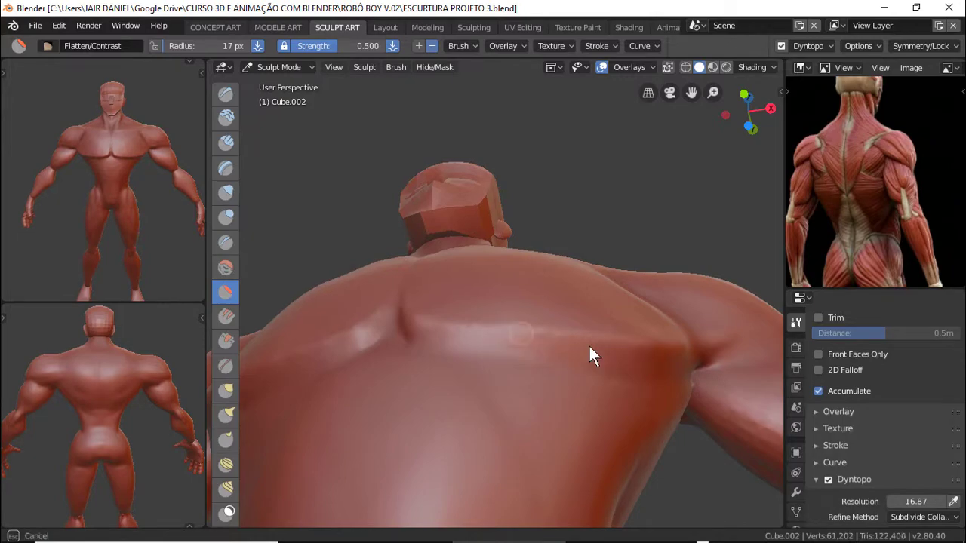
pyautogui.moveTo(588, 344); pyautogui.dragTo(617, 286, button='middle')
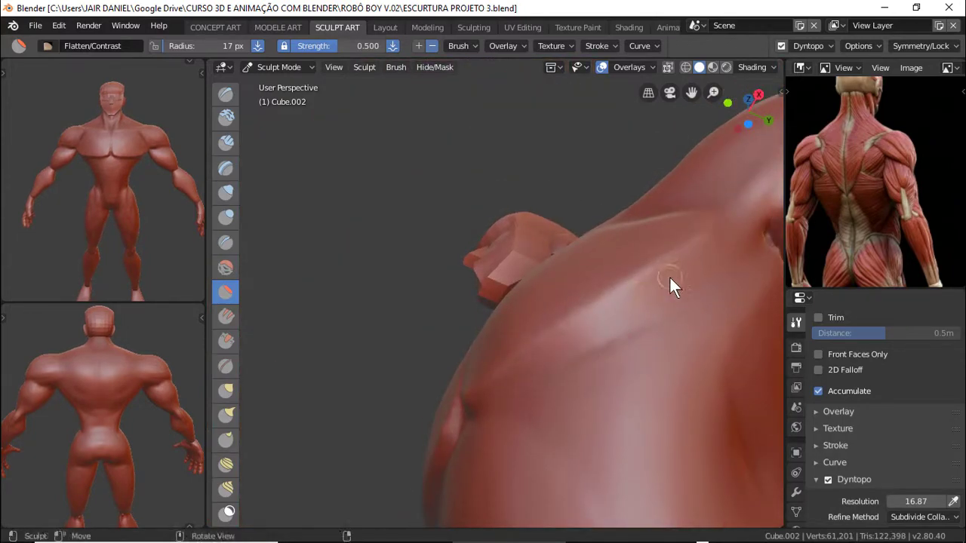
pyautogui.moveTo(669, 275)
pyautogui.mouseDown()
pyautogui.moveTo(533, 362)
pyautogui.moveTo(618, 305)
pyautogui.moveTo(669, 293)
pyautogui.mouseUp()
# Review the chest and back of the arm, then save the sculpt file
pyautogui.moveTo(574, 337); pyautogui.dragTo(550, 296, button='middle')
pyautogui.moveTo(448, 268)
pyautogui.mouseDown(button='middle')
pyautogui.moveTo(411, 237)
pyautogui.moveTo(565, 301)
pyautogui.mouseUp(button='middle')
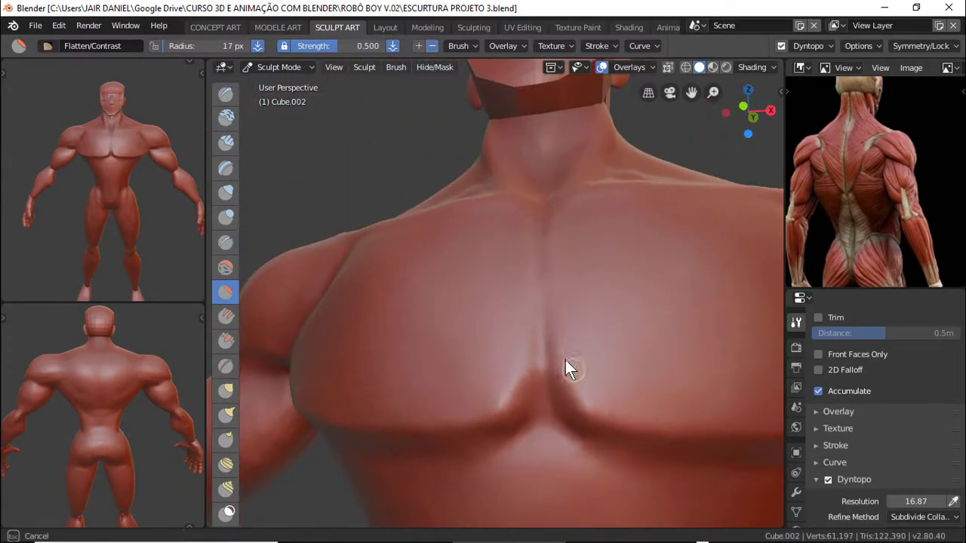
pyautogui.scroll(-2, 556, 348)
pyautogui.moveTo(547, 335)
pyautogui.mouseDown(button='middle')
pyautogui.moveTo(556, 264)
pyautogui.moveTo(446, 311)
pyautogui.mouseUp(button='middle')
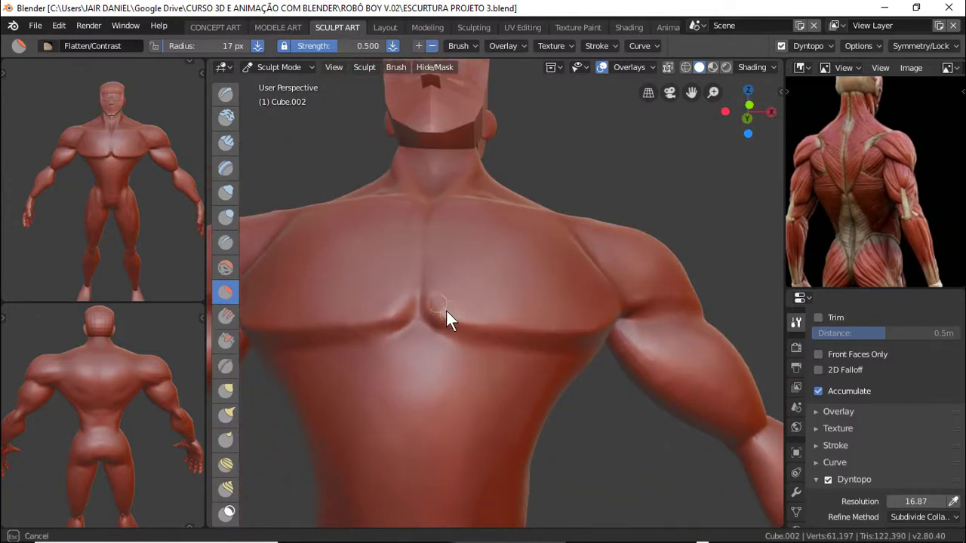
pyautogui.scroll(-1, 507, 293)
pyautogui.scroll(-5, 508, 305)
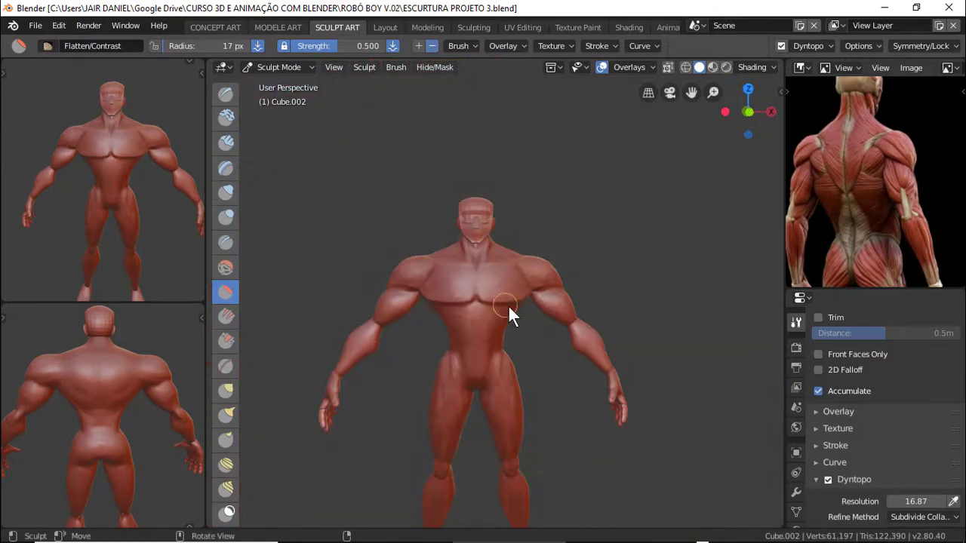
pyautogui.hotkey('ctrl', 's')
# Orbit around the upper body to check the torso from three-quarter and front views
pyautogui.scroll(-2, 486, 288)
pyautogui.scroll(6, 479, 295)
pyautogui.moveTo(490, 270)
pyautogui.mouseDown(button='middle')
pyautogui.moveTo(558, 298)
pyautogui.moveTo(555, 288)
pyautogui.moveTo(516, 313)
pyautogui.mouseUp(button='middle')
pyautogui.moveTo(594, 323); pyautogui.dragTo(580, 292, button='middle')
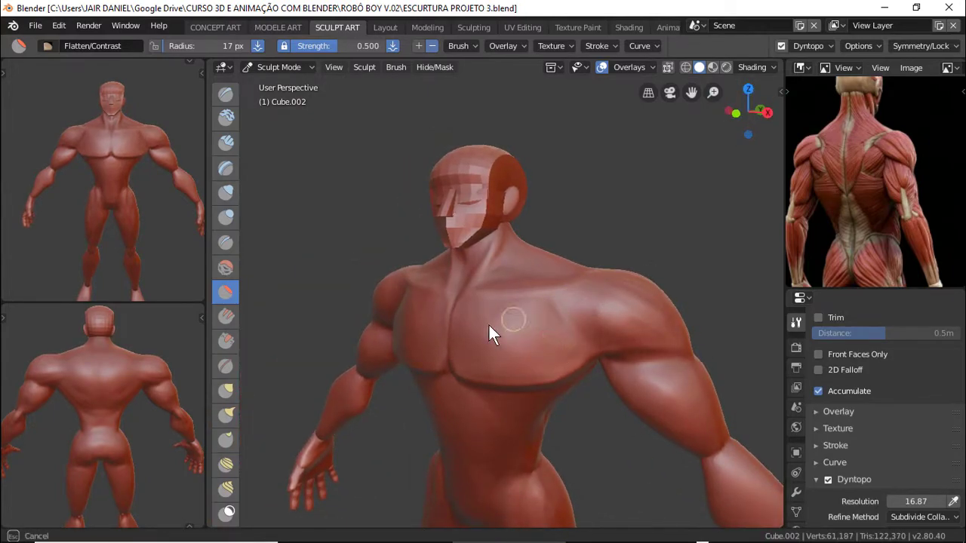
pyautogui.moveTo(518, 340)
pyautogui.mouseDown(button='middle')
pyautogui.moveTo(481, 340)
pyautogui.moveTo(513, 334)
pyautogui.moveTo(496, 363)
pyautogui.moveTo(517, 380)
pyautogui.moveTo(560, 335)
pyautogui.moveTo(517, 360)
pyautogui.moveTo(536, 414)
pyautogui.moveTo(550, 335)
pyautogui.mouseUp(button='middle')
pyautogui.moveTo(570, 222)
pyautogui.mouseDown(button='middle')
pyautogui.moveTo(552, 154)
pyautogui.moveTo(538, 265)
pyautogui.moveTo(636, 278)
pyautogui.moveTo(557, 279)
pyautogui.moveTo(532, 249)
pyautogui.moveTo(485, 320)
pyautogui.moveTo(543, 269)
pyautogui.mouseUp(button='middle')
pyautogui.scroll(-2, 538, 249)
pyautogui.scroll(3, 538, 253)
pyautogui.moveTo(521, 308)
pyautogui.mouseDown(button='middle')
pyautogui.moveTo(646, 297)
pyautogui.moveTo(431, 301)
pyautogui.moveTo(514, 301)
pyautogui.moveTo(456, 366)
pyautogui.moveTo(461, 332)
pyautogui.moveTo(473, 373)
pyautogui.mouseUp(button='middle')
# Switch to Clay Strips, save again, and add a clay stroke on the glute
pyautogui.press('c')
pyautogui.hotkey('ctrl', 's')
pyautogui.moveTo(443, 356); pyautogui.dragTo(444, 359, button='middle')
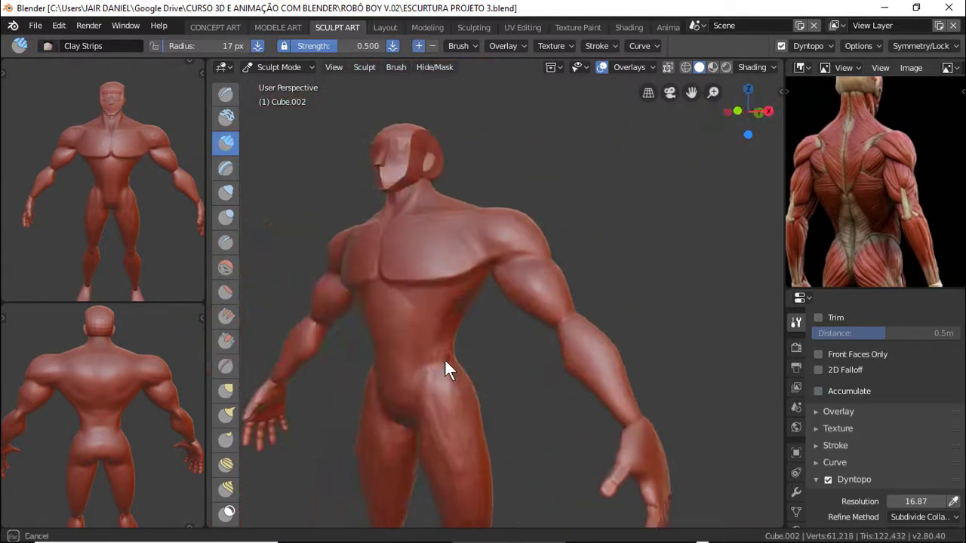
pyautogui.moveTo(426, 394)
pyautogui.mouseDown(button='middle')
pyautogui.moveTo(458, 367)
pyautogui.moveTo(480, 376)
pyautogui.mouseUp(button='middle')
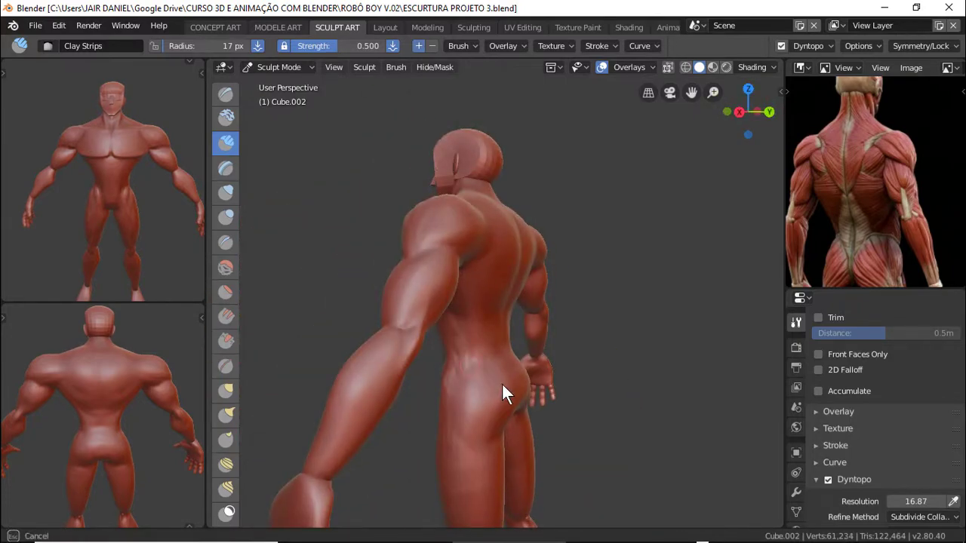
pyautogui.moveTo(511, 374)
pyautogui.mouseDown()
pyautogui.moveTo(518, 382)
pyautogui.moveTo(461, 377)
pyautogui.mouseUp()
# Shape the glutes and hip with Clay Strips strokes from the rear
pyautogui.moveTo(496, 380); pyautogui.dragTo(491, 448, button='middle')
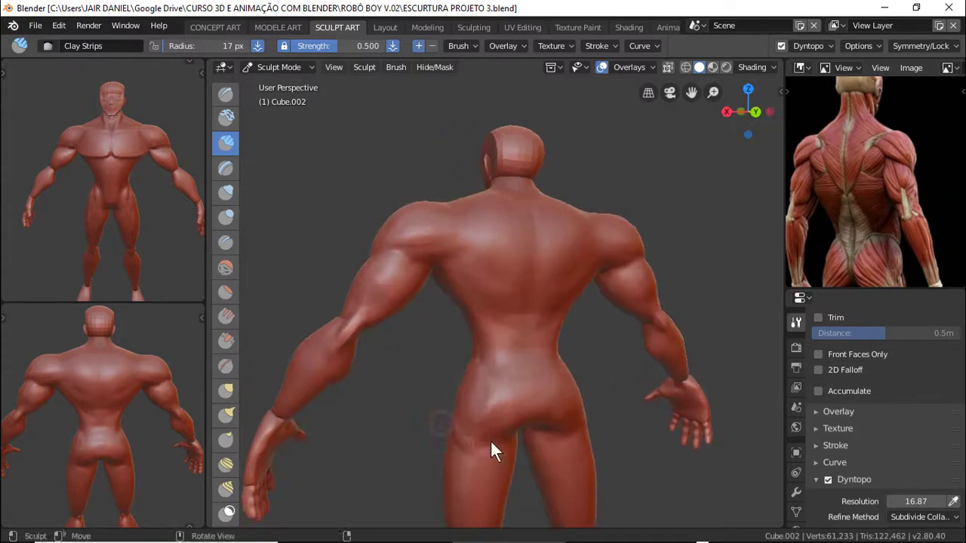
pyautogui.moveTo(492, 449)
pyautogui.mouseDown()
pyautogui.moveTo(514, 400)
pyautogui.moveTo(495, 429)
pyautogui.moveTo(506, 418)
pyautogui.moveTo(480, 404)
pyautogui.mouseUp()
pyautogui.moveTo(480, 403)
pyautogui.mouseDown(button='middle')
pyautogui.moveTo(506, 421)
pyautogui.moveTo(467, 426)
pyautogui.moveTo(525, 391)
pyautogui.mouseUp(button='middle')
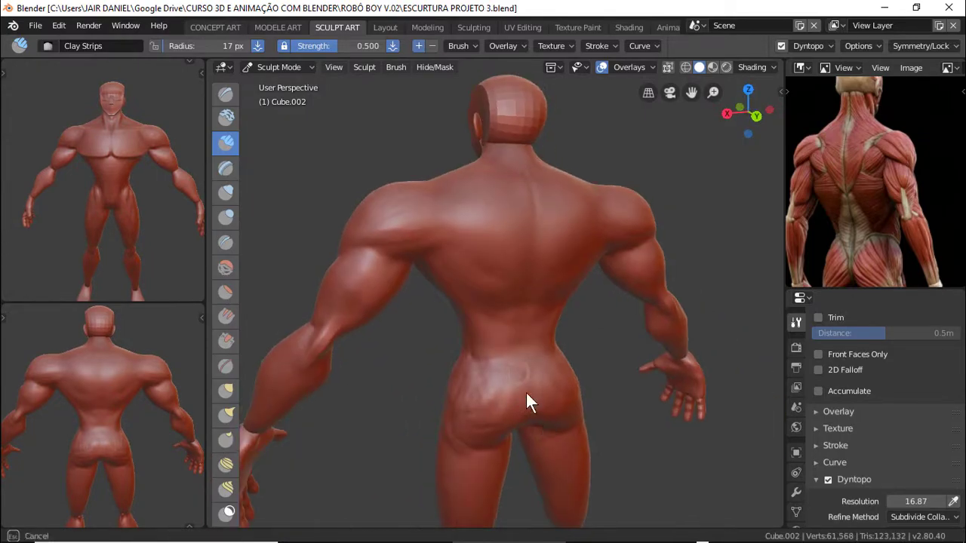
pyautogui.moveTo(525, 390)
pyautogui.mouseDown()
pyautogui.moveTo(463, 421)
pyautogui.moveTo(477, 422)
pyautogui.mouseUp()
pyautogui.moveTo(497, 425); pyautogui.dragTo(461, 461, button='middle')
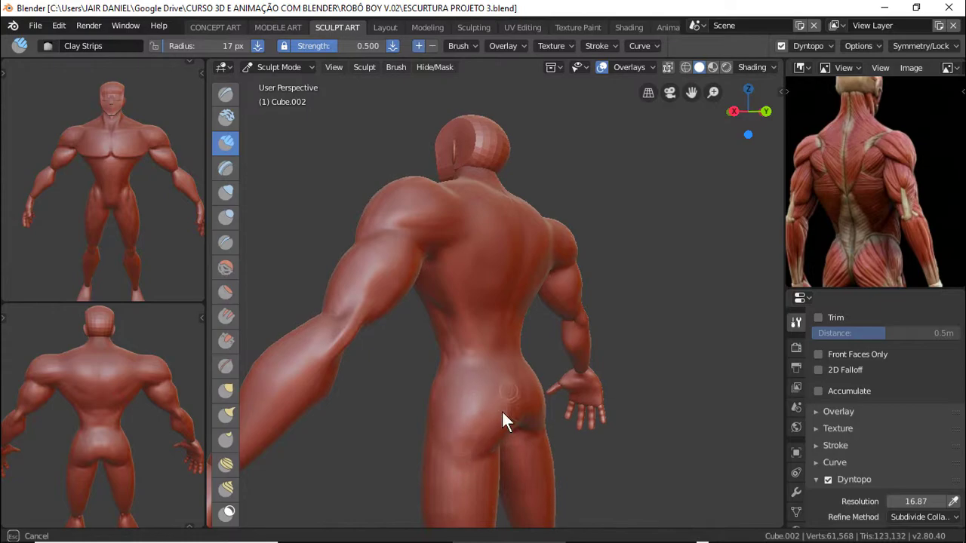
pyautogui.moveTo(524, 382); pyautogui.dragTo(495, 416, button='middle')
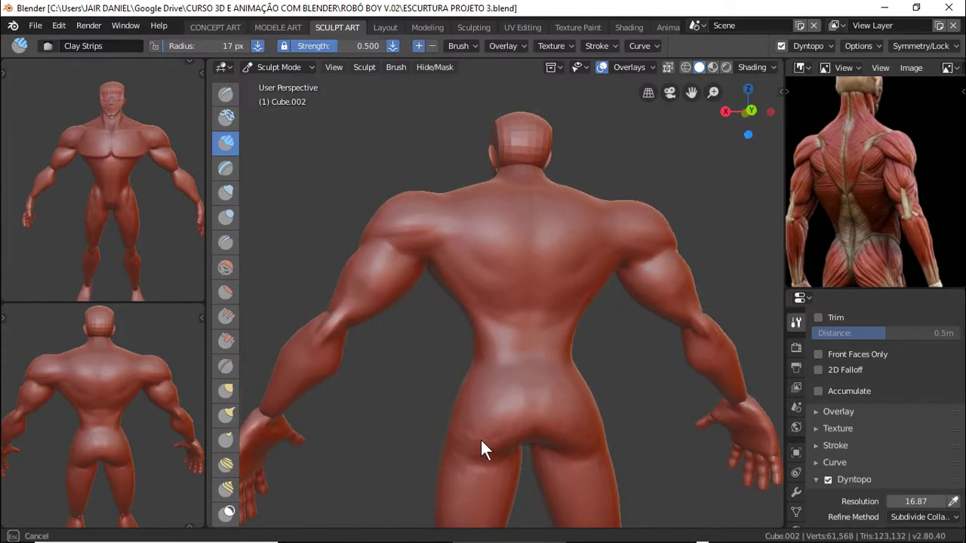
pyautogui.moveTo(481, 440); pyautogui.dragTo(461, 433)
pyautogui.moveTo(461, 433); pyautogui.dragTo(472, 430, button='middle')
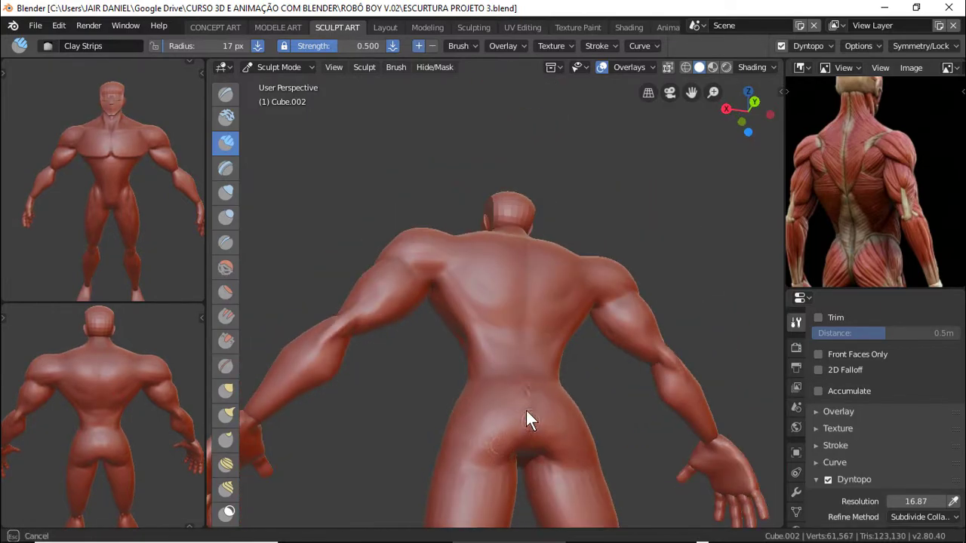
pyautogui.moveTo(527, 411)
pyautogui.mouseDown(button='middle')
pyautogui.moveTo(508, 379)
pyautogui.moveTo(567, 355)
pyautogui.moveTo(442, 408)
pyautogui.moveTo(597, 409)
pyautogui.moveTo(575, 385)
pyautogui.mouseUp(button='middle')
pyautogui.scroll(4, 530, 319)
pyautogui.scroll(-2, 552, 275)
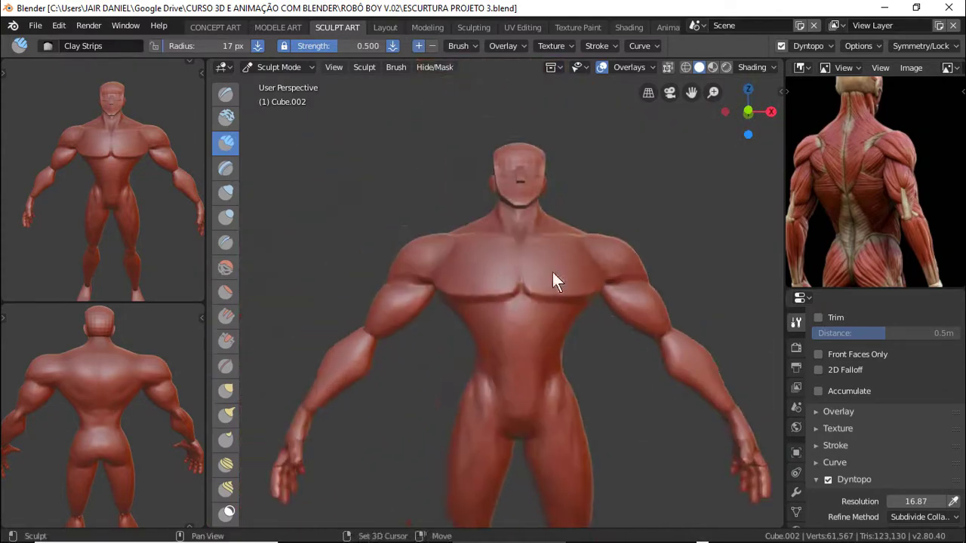
# Build up and soften a clay ridge along the left shoulder
pyautogui.moveTo(553, 274)
pyautogui.mouseDown(button='middle')
pyautogui.moveTo(429, 327)
pyautogui.moveTo(375, 291)
pyautogui.mouseUp(button='middle')
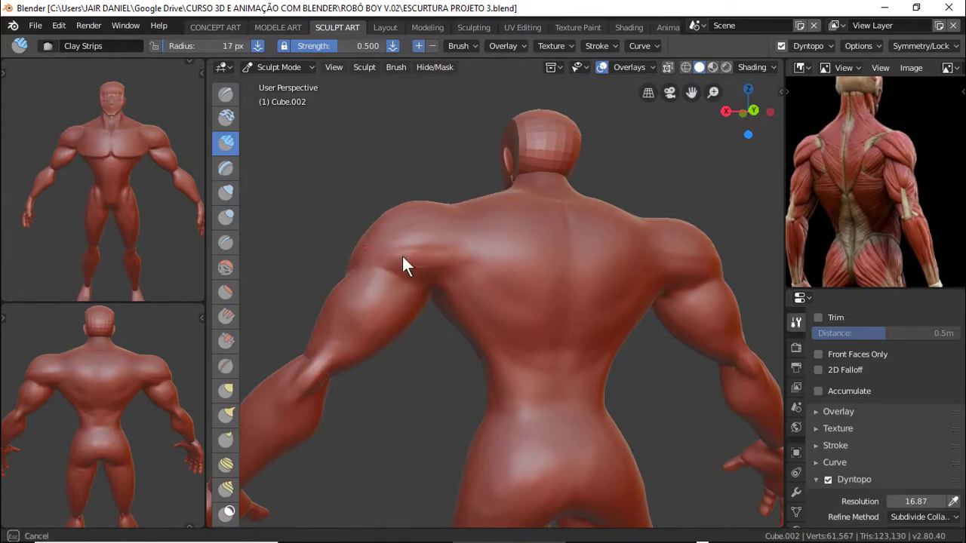
pyautogui.moveTo(366, 258); pyautogui.dragTo(457, 260)
pyautogui.moveTo(457, 260); pyautogui.dragTo(381, 261, button='middle')
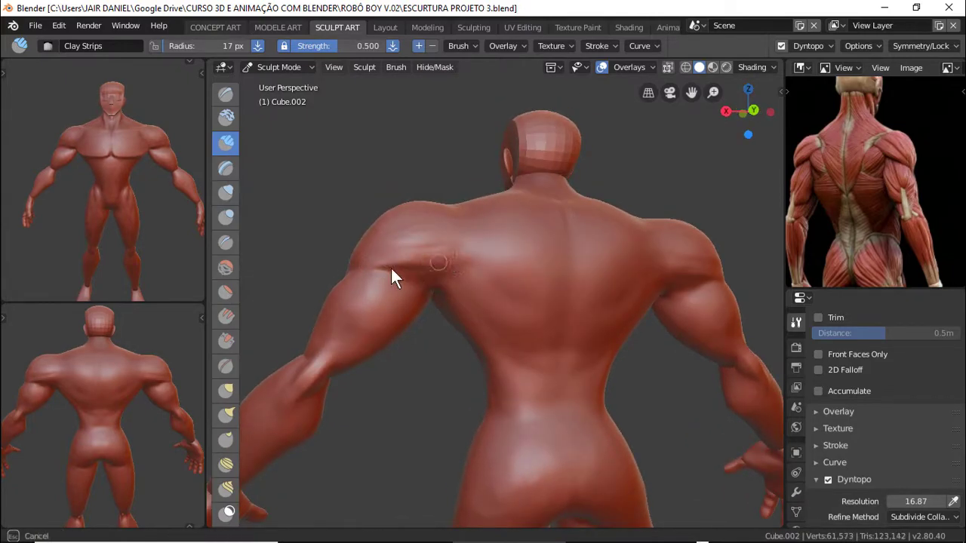
pyautogui.keyDown('shift'); pyautogui.moveTo(381, 261); pyautogui.dragTo(413, 255); pyautogui.keyUp('shift')
pyautogui.moveTo(443, 260)
pyautogui.mouseDown(button='middle')
pyautogui.moveTo(355, 276)
pyautogui.moveTo(463, 252)
pyautogui.mouseUp(button='middle')
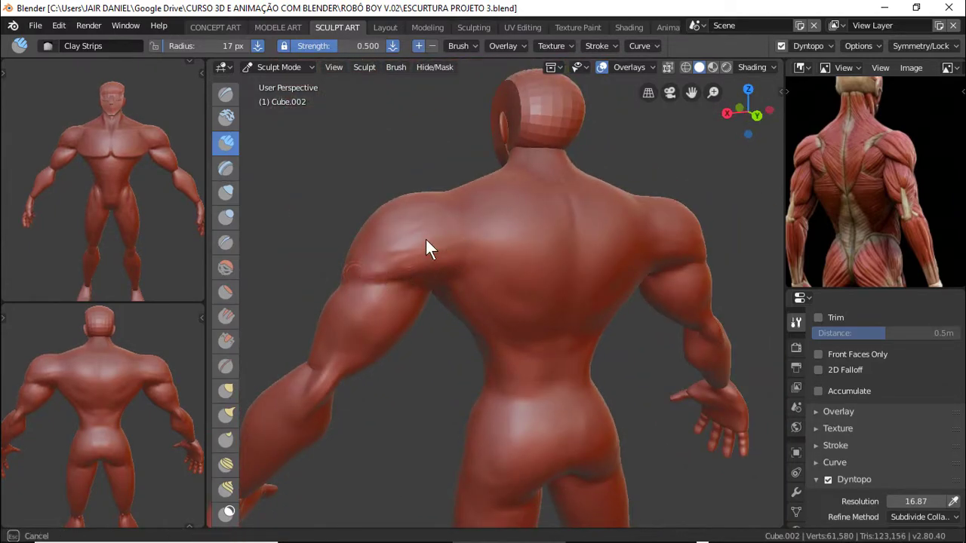
pyautogui.moveTo(405, 265); pyautogui.dragTo(427, 255, button='middle')
pyautogui.moveTo(427, 248); pyautogui.dragTo(398, 273)
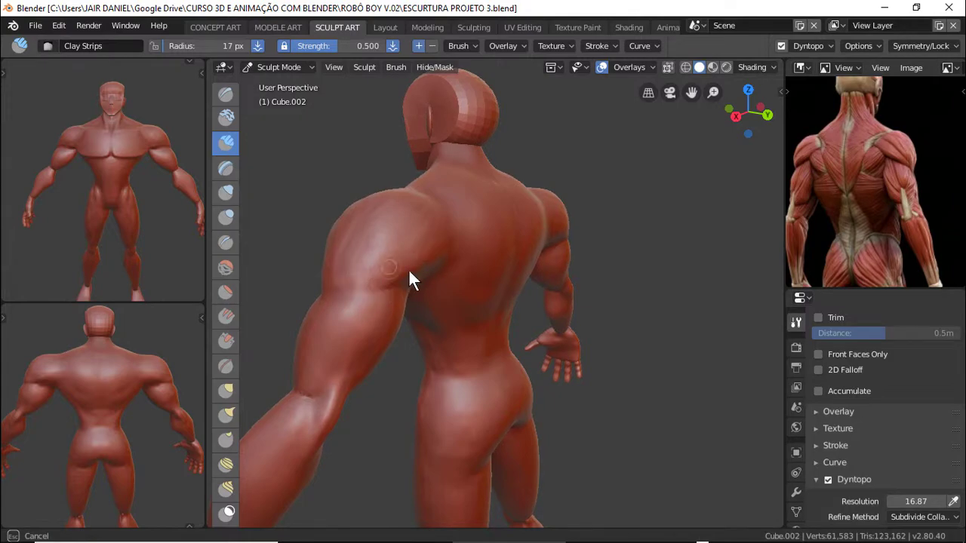
# Add shoulder-blade lines across the upper back
pyautogui.moveTo(349, 254)
pyautogui.mouseDown(button='middle')
pyautogui.moveTo(510, 308)
pyautogui.moveTo(597, 291)
pyautogui.moveTo(578, 364)
pyautogui.moveTo(510, 441)
pyautogui.moveTo(524, 327)
pyautogui.moveTo(597, 287)
pyautogui.moveTo(578, 274)
pyautogui.moveTo(611, 289)
pyautogui.mouseUp(button='middle')
pyautogui.scroll(2, 600, 276)
pyautogui.moveTo(586, 320)
pyautogui.mouseDown(button='middle')
pyautogui.moveTo(587, 286)
pyautogui.moveTo(494, 181)
pyautogui.mouseUp(button='middle')
pyautogui.moveTo(493, 174)
pyautogui.mouseDown()
pyautogui.moveTo(564, 169)
pyautogui.moveTo(555, 201)
pyautogui.moveTo(575, 158)
pyautogui.moveTo(516, 244)
pyautogui.mouseUp()
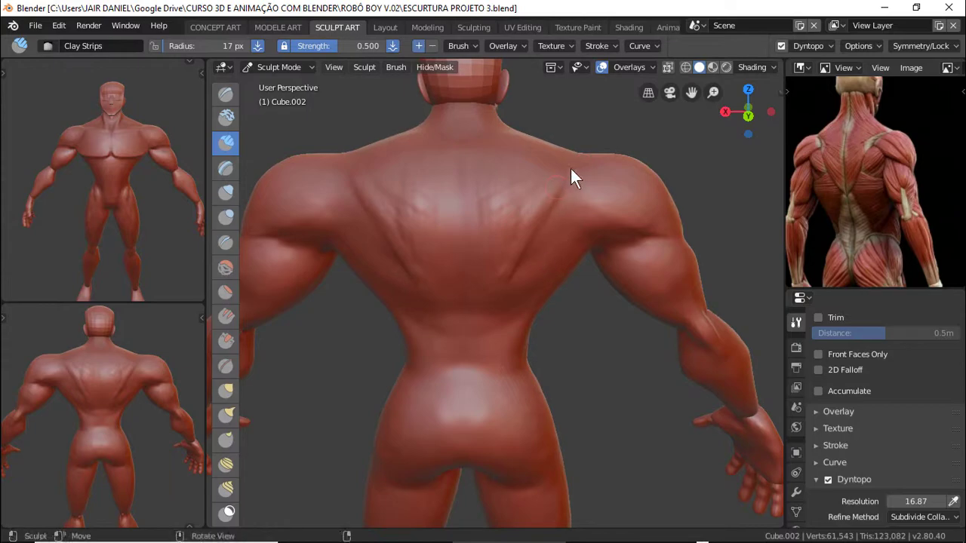
# Add clay strips down the right side of the back and check from an axis-aligned back view
pyautogui.moveTo(571, 177)
pyautogui.mouseDown(button='middle')
pyautogui.moveTo(546, 191)
pyautogui.moveTo(503, 172)
pyautogui.moveTo(577, 128)
pyautogui.moveTo(442, 361)
pyautogui.moveTo(469, 258)
pyautogui.mouseUp(button='middle')
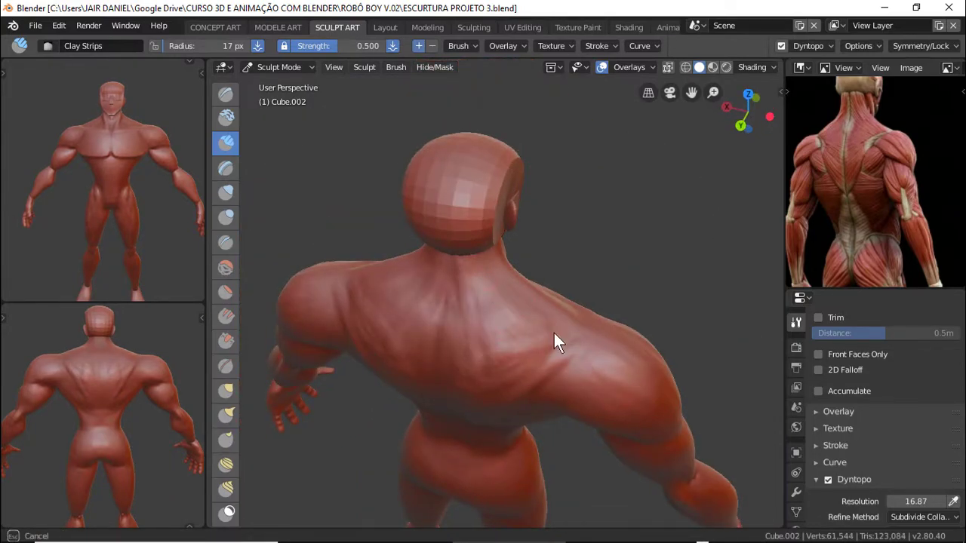
pyautogui.moveTo(554, 333); pyautogui.dragTo(445, 346, button='middle')
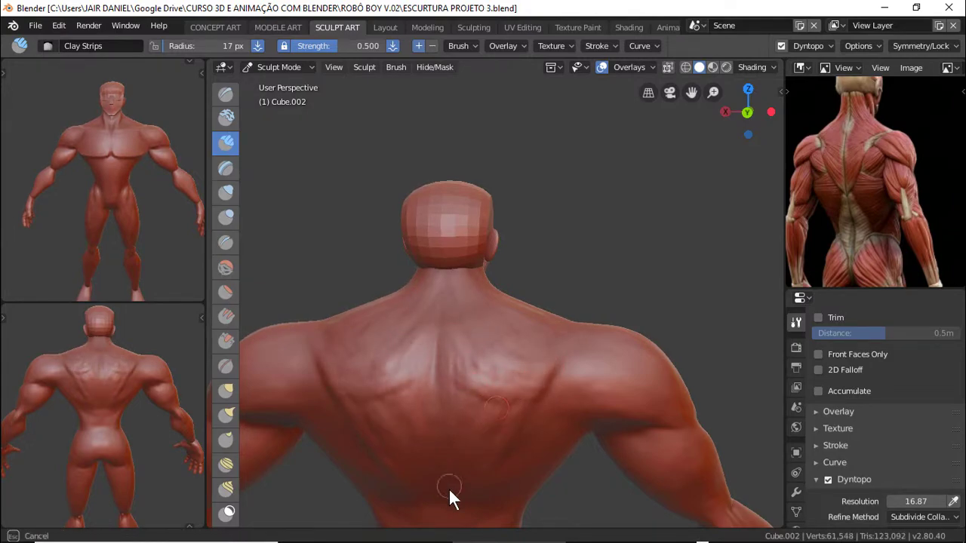
pyautogui.keyDown('shift'); pyautogui.moveTo(511, 407); pyautogui.dragTo(435, 387, button='middle'); pyautogui.keyUp('shift')
pyautogui.moveTo(517, 313)
pyautogui.mouseDown()
pyautogui.moveTo(566, 322)
pyautogui.moveTo(502, 355)
pyautogui.moveTo(494, 388)
pyautogui.mouseUp()
pyautogui.moveTo(511, 407); pyautogui.dragTo(584, 332, button='middle')
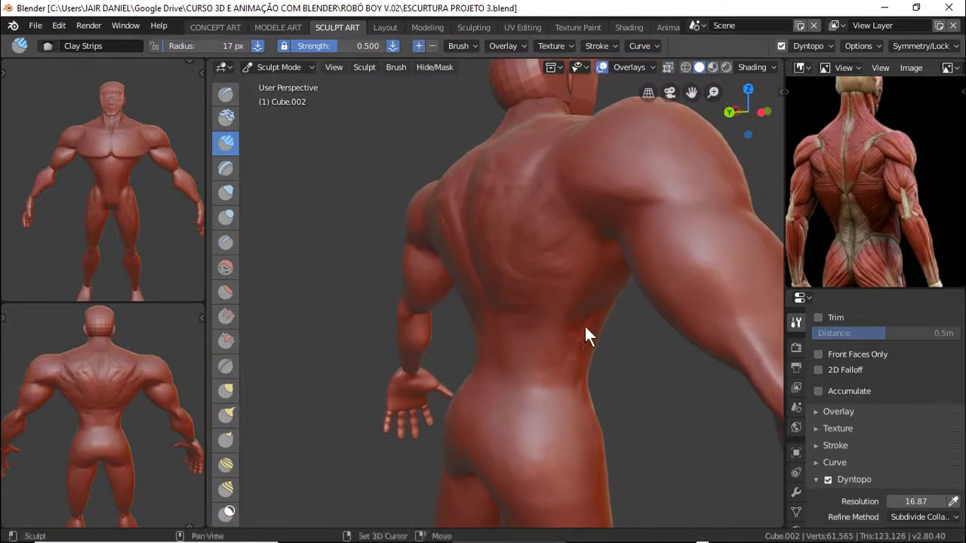
pyautogui.moveTo(523, 371); pyautogui.dragTo(513, 329, button='middle')
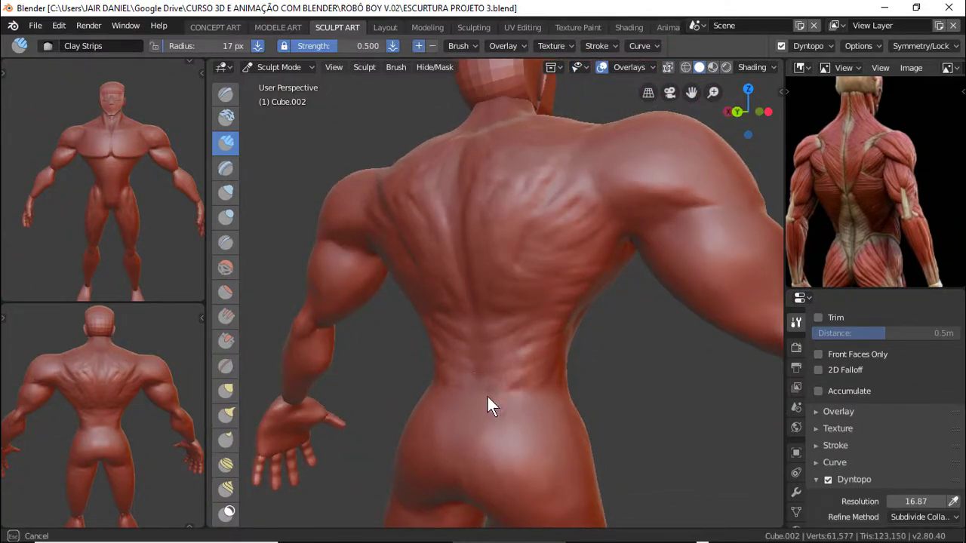
pyautogui.moveTo(488, 403)
pyautogui.keyDown('alt'); pyautogui.mouseDown(button='middle')
pyautogui.moveTo(534, 387)
pyautogui.moveTo(527, 403)
pyautogui.moveTo(492, 324)
pyautogui.moveTo(576, 290)
pyautogui.moveTo(589, 273)
pyautogui.moveTo(490, 258)
pyautogui.moveTo(444, 282)
pyautogui.moveTo(528, 264)
pyautogui.moveTo(479, 259)
pyautogui.mouseUp(button='middle'); pyautogui.keyUp('alt')
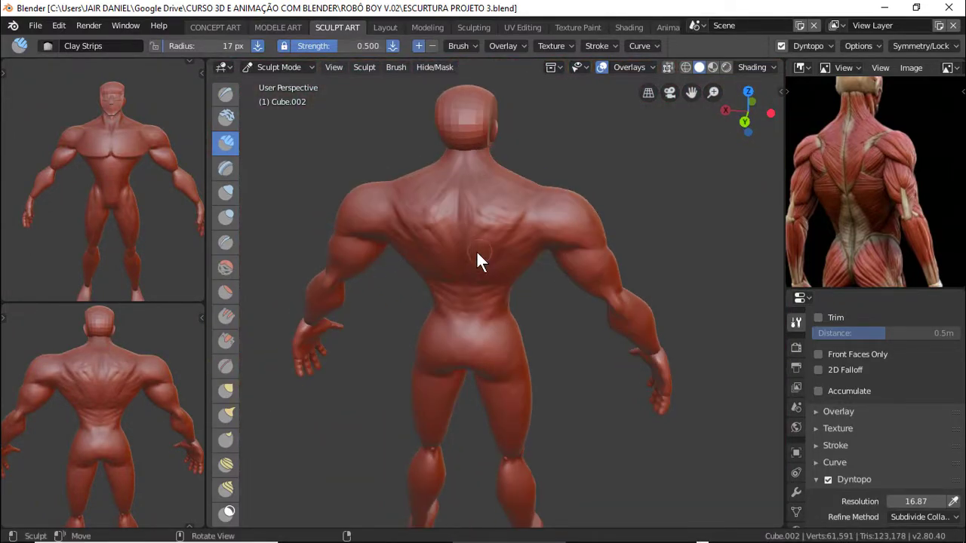
# Set the brush radius to 37 px and orbit in on the shoulder and arm
pyautogui.press('f')
pyautogui.click(501, 242)
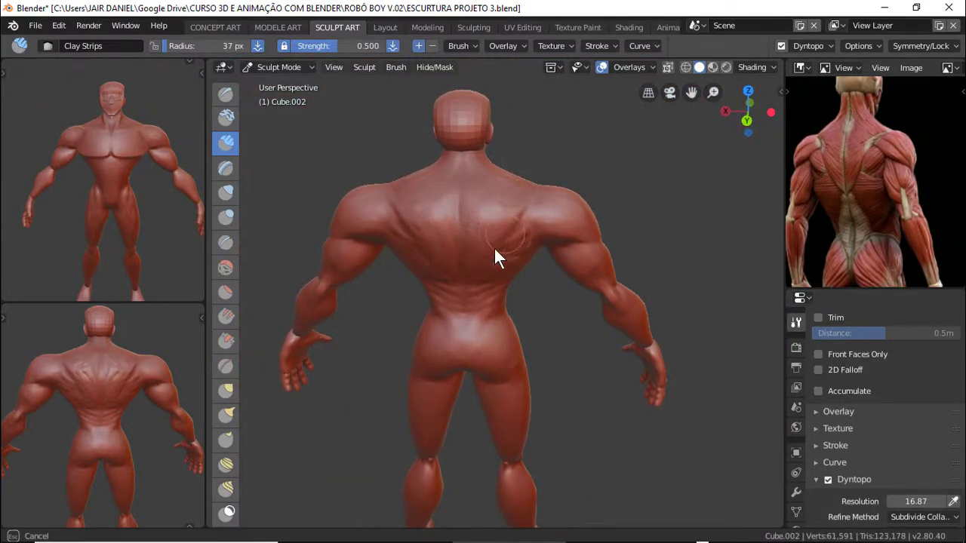
pyautogui.moveTo(504, 263); pyautogui.dragTo(546, 269, button='middle')
pyautogui.moveTo(489, 282)
pyautogui.mouseDown(button='middle')
pyautogui.moveTo(489, 319)
pyautogui.moveTo(579, 229)
pyautogui.mouseUp(button='middle')
pyautogui.moveTo(587, 283)
pyautogui.mouseDown(button='middle')
pyautogui.moveTo(599, 235)
pyautogui.moveTo(625, 226)
pyautogui.moveTo(599, 215)
pyautogui.moveTo(572, 179)
pyautogui.mouseUp(button='middle')
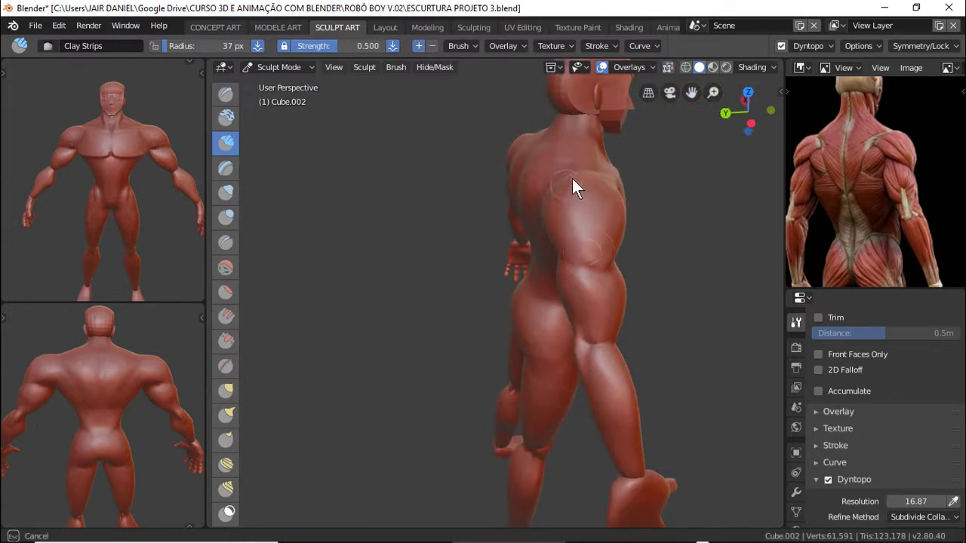
pyautogui.moveTo(577, 246); pyautogui.dragTo(622, 231, button='middle')
pyautogui.moveTo(657, 284); pyautogui.dragTo(684, 265, button='middle')
# Inspect chest, arm and whole figure from several sides, then save the file
pyautogui.moveTo(608, 255)
pyautogui.mouseDown(button='middle')
pyautogui.moveTo(705, 274)
pyautogui.moveTo(617, 301)
pyautogui.moveTo(618, 258)
pyautogui.moveTo(478, 316)
pyautogui.mouseUp(button='middle')
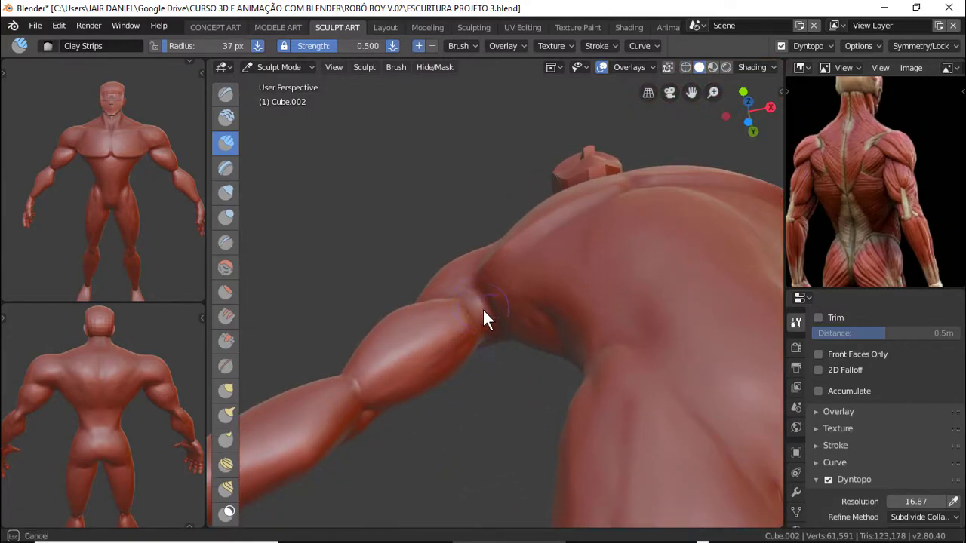
pyautogui.moveTo(487, 249)
pyautogui.mouseDown(button='middle')
pyautogui.moveTo(500, 367)
pyautogui.moveTo(495, 317)
pyautogui.moveTo(463, 329)
pyautogui.moveTo(489, 359)
pyautogui.moveTo(464, 293)
pyautogui.moveTo(483, 324)
pyautogui.moveTo(518, 339)
pyautogui.mouseUp(button='middle')
pyautogui.scroll(4, 413, 349)
pyautogui.moveTo(401, 371)
pyautogui.mouseDown(button='middle')
pyautogui.moveTo(597, 204)
pyautogui.moveTo(608, 159)
pyautogui.mouseUp(button='middle')
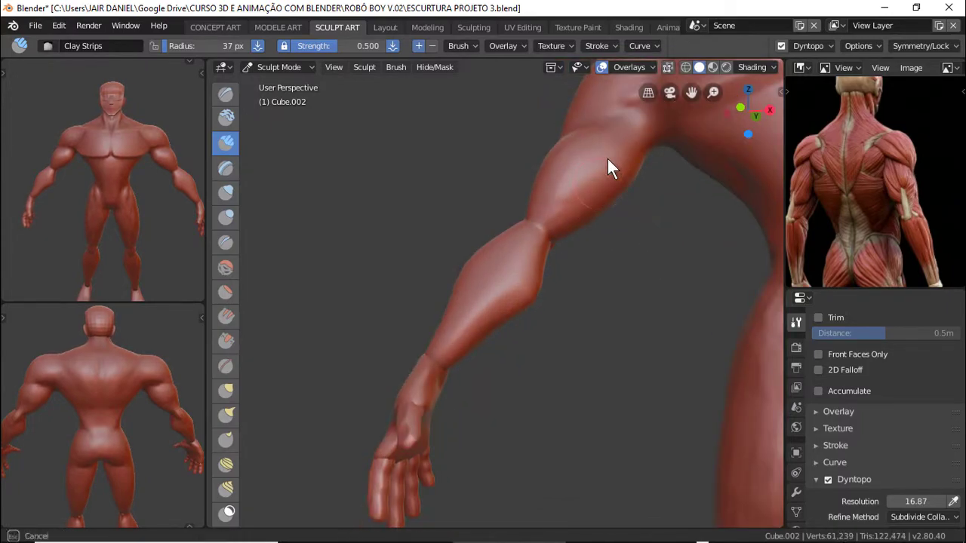
pyautogui.moveTo(599, 204)
pyautogui.mouseDown(button='middle')
pyautogui.moveTo(612, 170)
pyautogui.moveTo(572, 158)
pyautogui.moveTo(557, 212)
pyautogui.moveTo(598, 136)
pyautogui.moveTo(622, 153)
pyautogui.mouseUp(button='middle')
pyautogui.moveTo(536, 175)
pyautogui.mouseDown(button='middle')
pyautogui.moveTo(570, 153)
pyautogui.moveTo(543, 142)
pyautogui.moveTo(627, 181)
pyautogui.moveTo(563, 355)
pyautogui.moveTo(480, 339)
pyautogui.mouseUp(button='middle')
pyautogui.scroll(2, 627, 181)
pyautogui.scroll(-3, 480, 338)
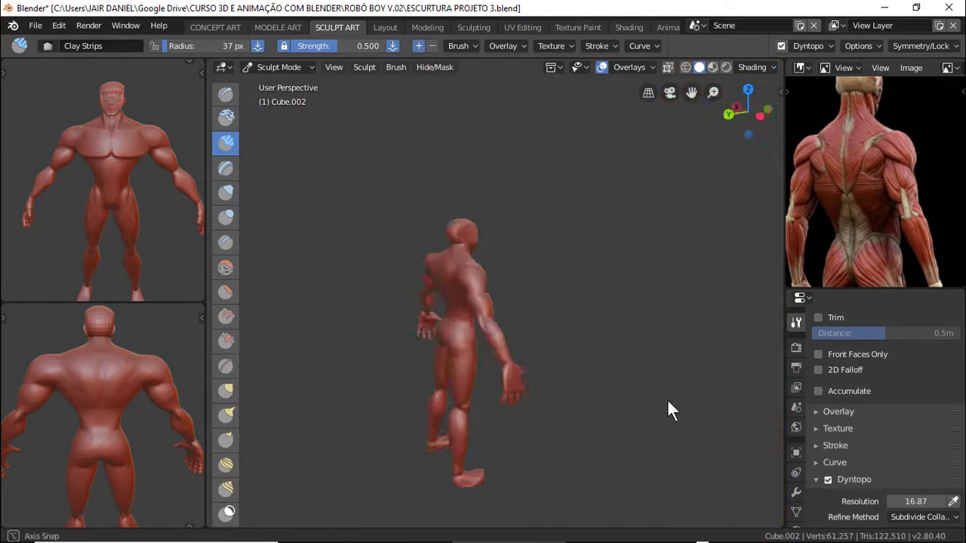
pyautogui.scroll(2, 549, 332)
pyautogui.moveTo(668, 410)
pyautogui.keyDown('alt'); pyautogui.mouseDown(button='middle')
pyautogui.moveTo(549, 332)
pyautogui.moveTo(507, 327)
pyautogui.moveTo(486, 339)
pyautogui.moveTo(236, 292)
pyautogui.mouseUp(button='middle'); pyautogui.keyUp('alt')
pyautogui.scroll(2, 506, 327)
pyautogui.hotkey('ctrl', 's')
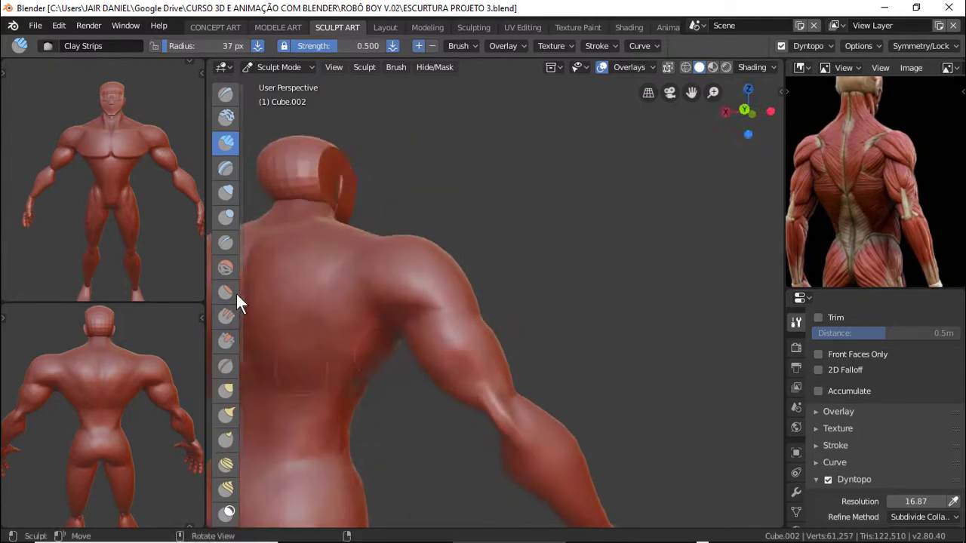
# Set the radius to 14 px, switch to Crease at 0.250, and crease across the upper arm
pyautogui.moveTo(397, 308); pyautogui.dragTo(485, 334)
pyautogui.press('f')
pyautogui.click(431, 316)
pyautogui.moveTo(431, 317)
pyautogui.mouseDown(button='middle')
pyautogui.moveTo(481, 306)
pyautogui.moveTo(451, 313)
pyautogui.moveTo(475, 314)
pyautogui.mouseUp(button='middle')
pyautogui.hotkey('shift', 'c')
pyautogui.moveTo(475, 313); pyautogui.dragTo(406, 312)
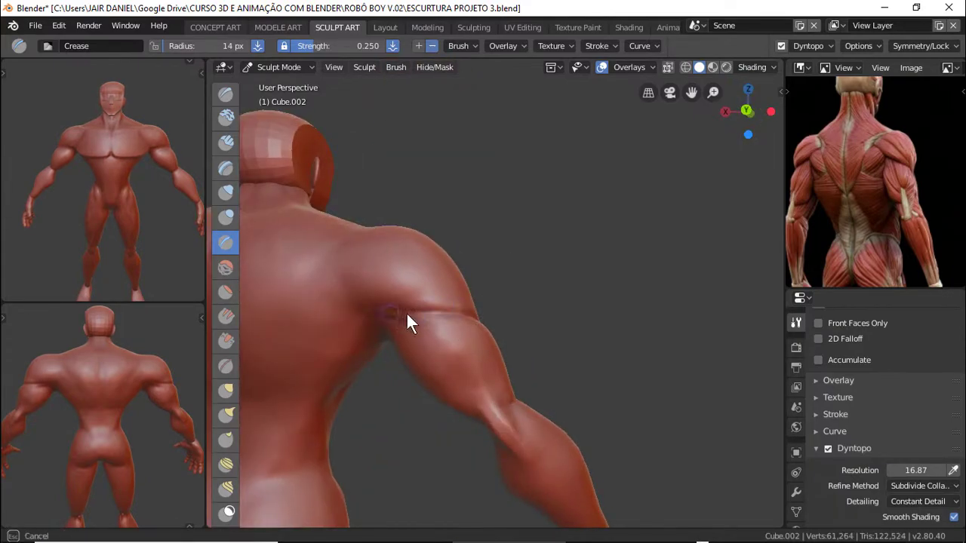
# Extend the crease along the arm–shoulder junction and over the shoulder
pyautogui.moveTo(408, 323)
pyautogui.mouseDown(button='middle')
pyautogui.moveTo(498, 315)
pyautogui.moveTo(458, 337)
pyautogui.moveTo(854, 197)
pyautogui.mouseUp(button='middle')
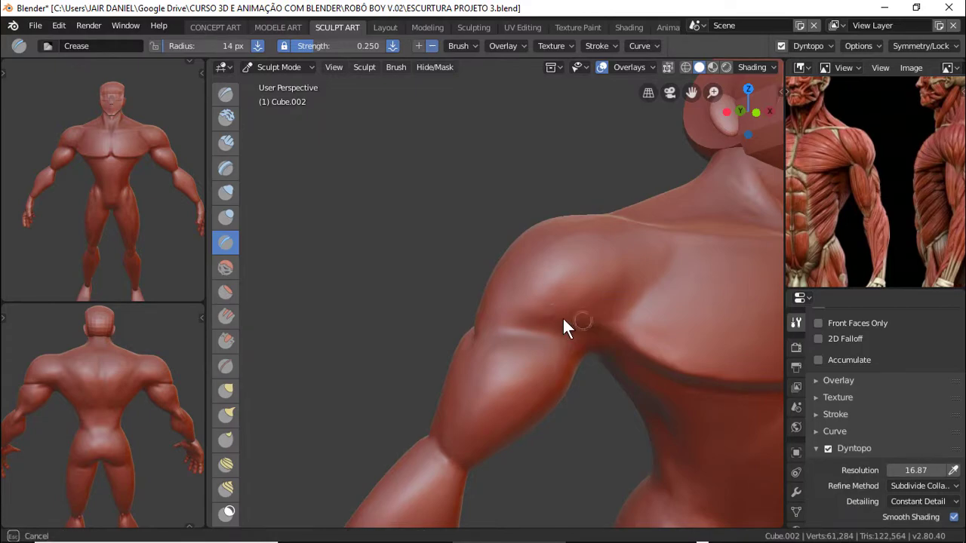
pyautogui.moveTo(564, 319); pyautogui.dragTo(597, 357)
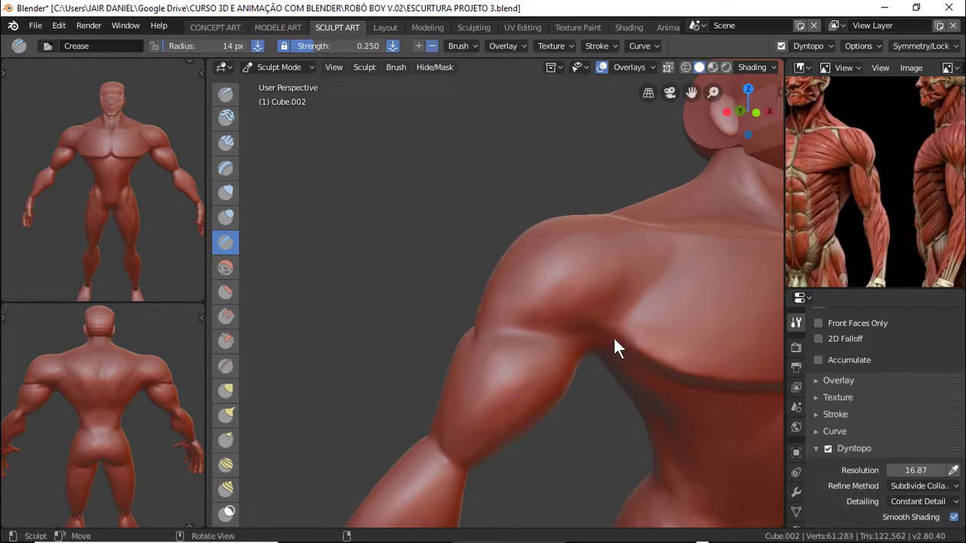
pyautogui.moveTo(614, 345)
pyautogui.mouseDown(button='middle')
pyautogui.moveTo(587, 355)
pyautogui.moveTo(547, 324)
pyautogui.mouseUp(button='middle')
pyautogui.moveTo(547, 325)
pyautogui.mouseDown()
pyautogui.moveTo(484, 338)
pyautogui.moveTo(488, 345)
pyautogui.mouseUp()
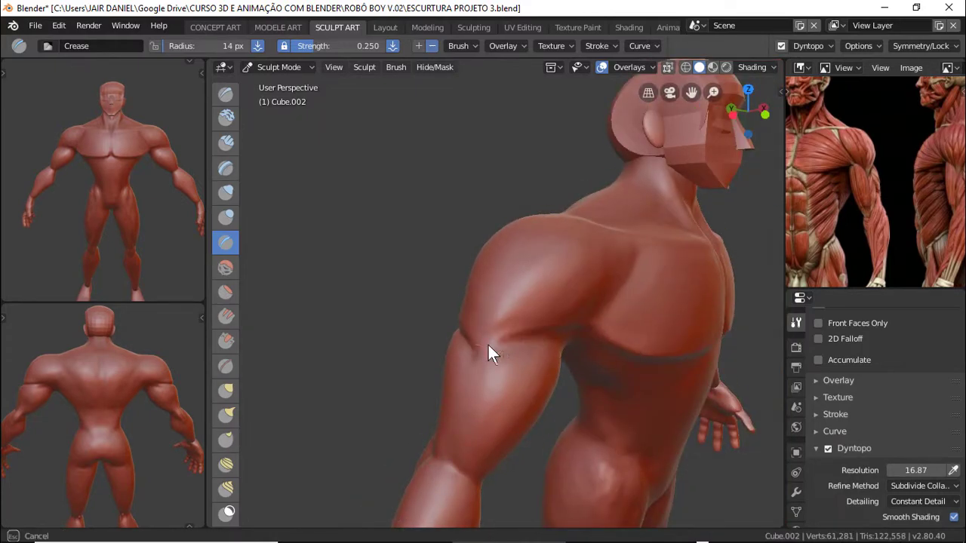
pyautogui.moveTo(488, 344); pyautogui.dragTo(480, 365, button='middle')
pyautogui.scroll(-3, 489, 369)
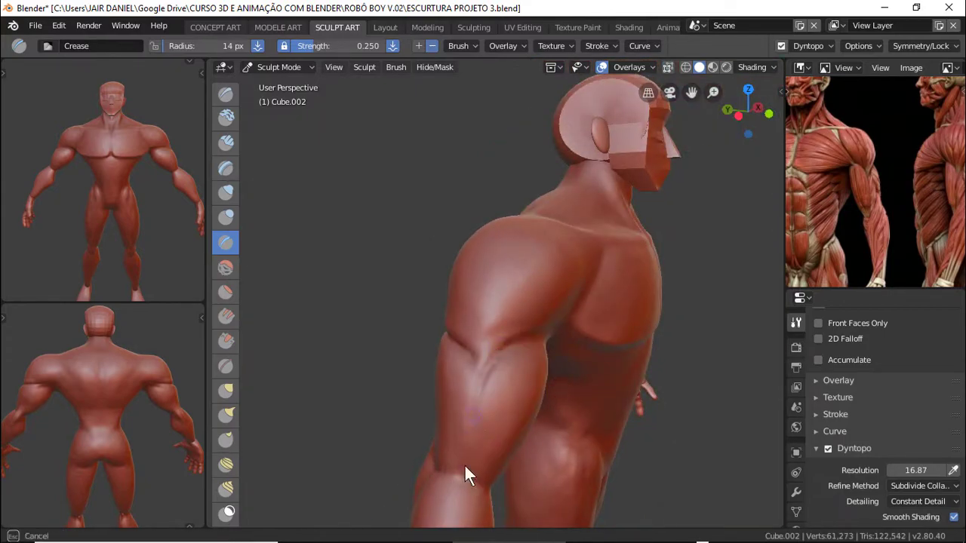
pyautogui.moveTo(473, 472)
pyautogui.mouseDown(button='middle')
pyautogui.moveTo(567, 431)
pyautogui.moveTo(552, 349)
pyautogui.moveTo(648, 288)
pyautogui.moveTo(521, 318)
pyautogui.moveTo(544, 283)
pyautogui.moveTo(565, 341)
pyautogui.moveTo(602, 334)
pyautogui.moveTo(631, 301)
pyautogui.mouseUp(button='middle')
# Return to Clay Strips at 37 px radius and frame the shoulder and chest
pyautogui.scroll(4, 632, 302)
pyautogui.press('c')
pyautogui.scroll(2, 633, 276)
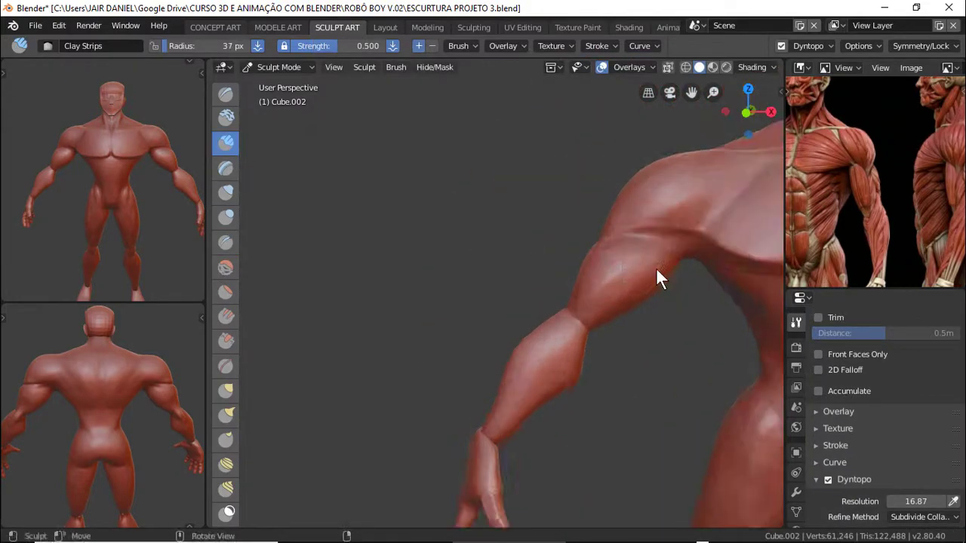
pyautogui.keyDown('shift'); pyautogui.moveTo(656, 267); pyautogui.dragTo(503, 204, button='middle'); pyautogui.keyUp('shift')
pyautogui.press('f')
pyautogui.click(504, 241)
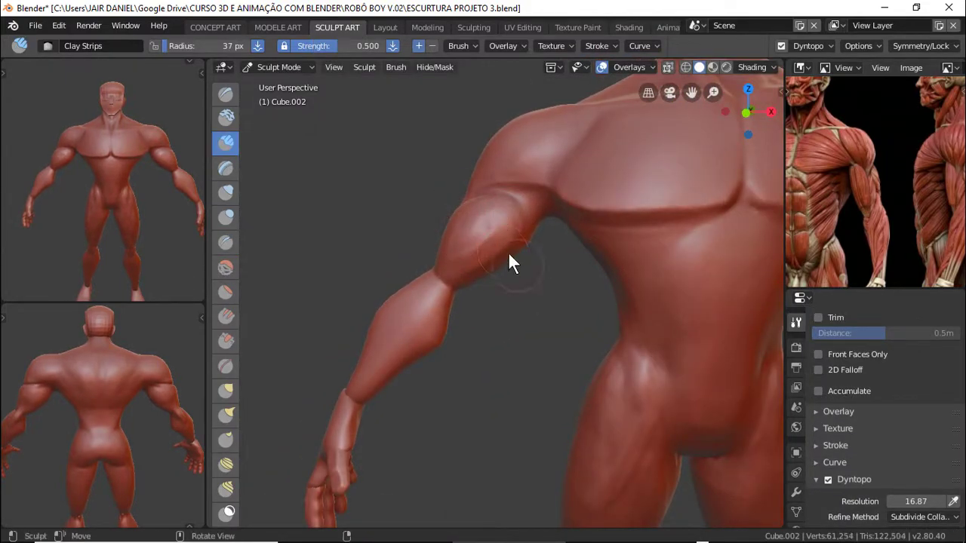
pyautogui.moveTo(508, 251)
pyautogui.mouseDown(button='middle')
pyautogui.moveTo(512, 270)
pyautogui.moveTo(454, 254)
pyautogui.moveTo(470, 269)
pyautogui.mouseUp(button='middle')
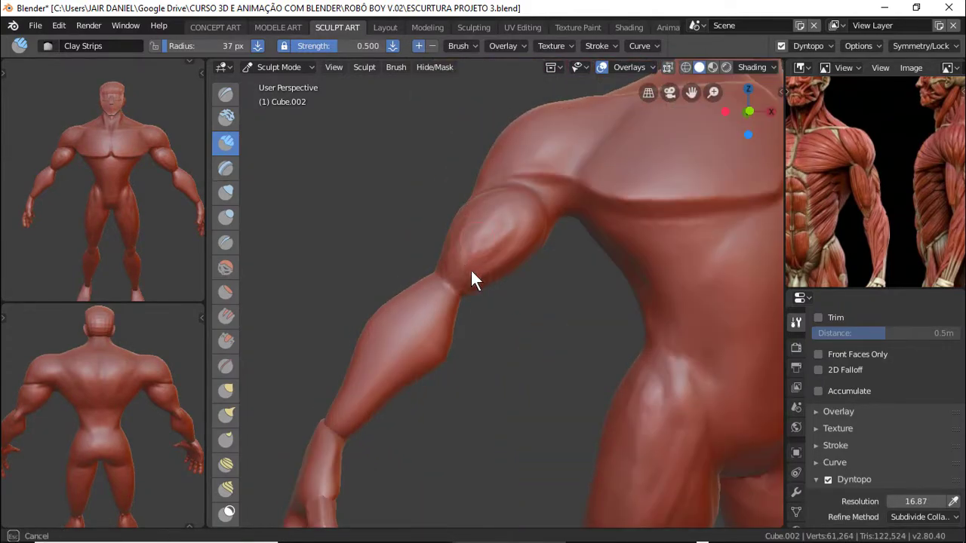
pyautogui.moveTo(518, 228)
pyautogui.mouseDown(button='middle')
pyautogui.moveTo(478, 205)
pyautogui.moveTo(506, 196)
pyautogui.moveTo(529, 232)
pyautogui.mouseUp(button='middle')
pyautogui.moveTo(522, 199)
pyautogui.mouseDown(button='middle')
pyautogui.moveTo(599, 233)
pyautogui.moveTo(448, 324)
pyautogui.moveTo(462, 315)
pyautogui.mouseUp(button='middle')
# Build up the deltoid with clay strips and blend the shoulder into the pectoral
pyautogui.moveTo(463, 315)
pyautogui.mouseDown()
pyautogui.moveTo(502, 280)
pyautogui.moveTo(550, 291)
pyautogui.mouseUp()
pyautogui.moveTo(550, 291); pyautogui.dragTo(517, 307, button='middle')
pyautogui.moveTo(579, 229); pyautogui.dragTo(472, 295)
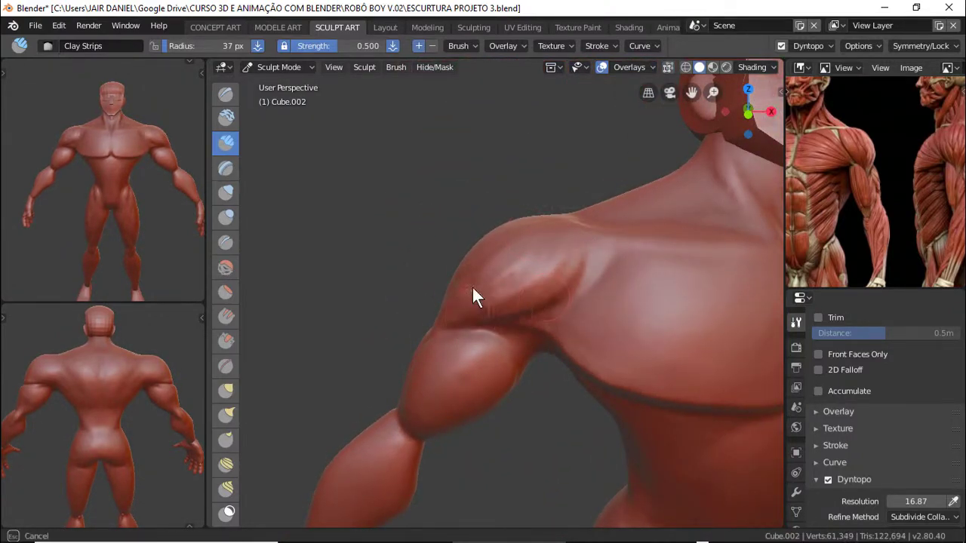
pyautogui.moveTo(472, 295)
pyautogui.mouseDown(button='middle')
pyautogui.moveTo(433, 360)
pyautogui.moveTo(448, 339)
pyautogui.moveTo(545, 276)
pyautogui.moveTo(486, 307)
pyautogui.mouseUp(button='middle')
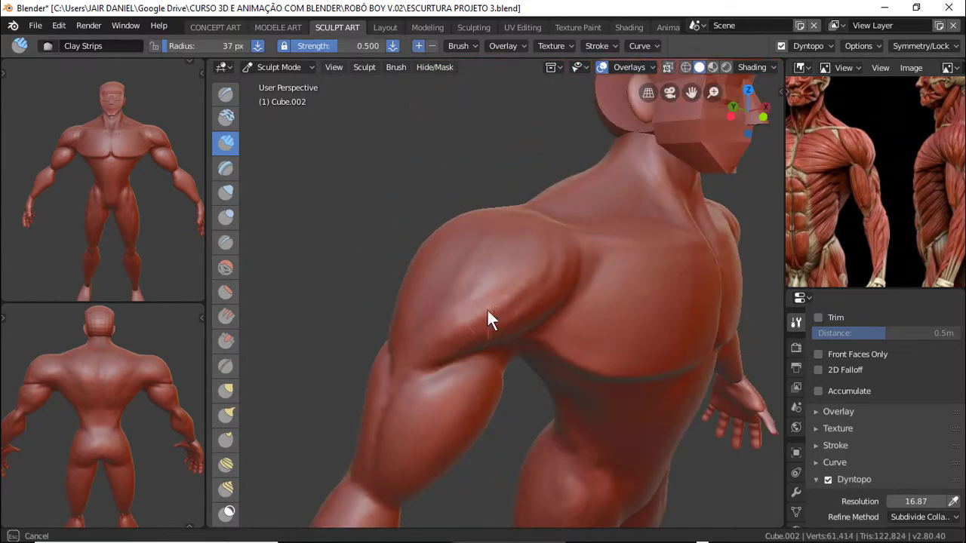
pyautogui.scroll(3, 486, 308)
pyautogui.scroll(-8, 480, 325)
pyautogui.moveTo(548, 280); pyautogui.dragTo(551, 325, button='middle')
pyautogui.scroll(5, 550, 321)
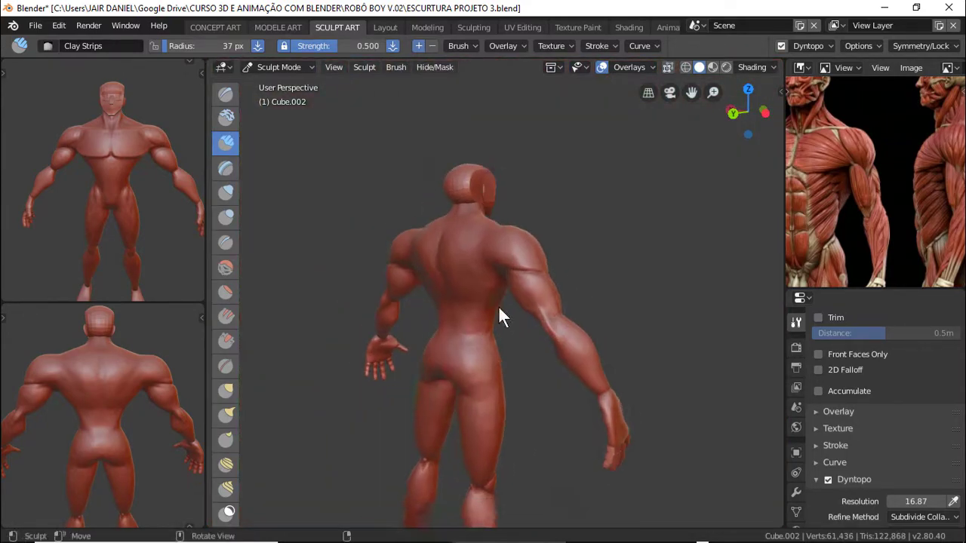
pyautogui.moveTo(498, 306)
pyautogui.mouseDown(button='middle')
pyautogui.moveTo(610, 288)
pyautogui.moveTo(421, 276)
pyautogui.moveTo(590, 232)
pyautogui.mouseUp(button='middle')
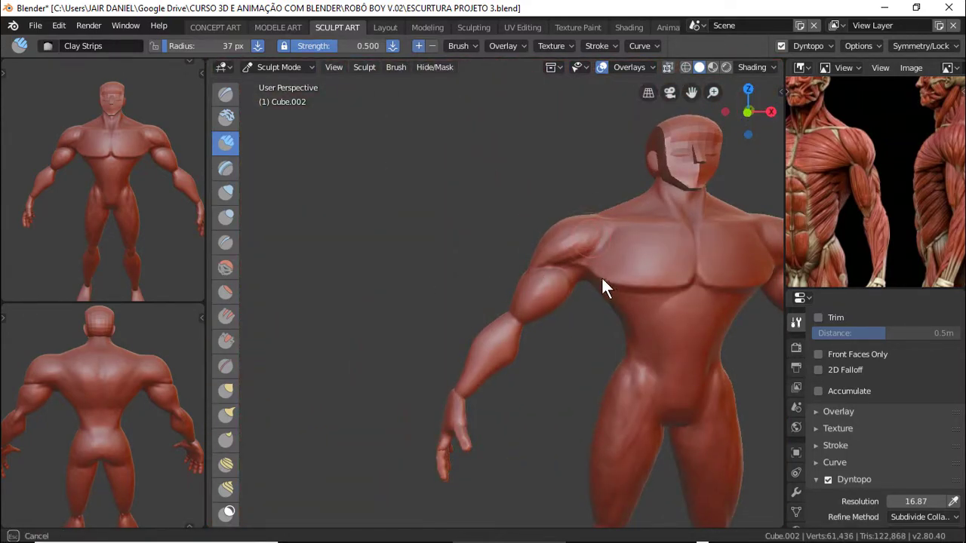
pyautogui.moveTo(601, 274); pyautogui.dragTo(598, 273)
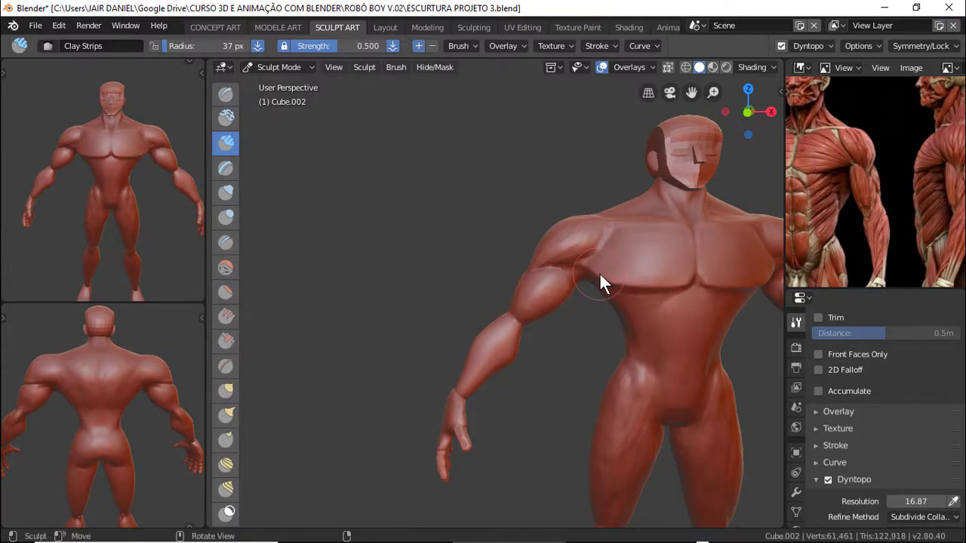
pyautogui.moveTo(588, 246)
pyautogui.mouseDown(button='middle')
pyautogui.moveTo(518, 294)
pyautogui.moveTo(538, 247)
pyautogui.mouseUp(button='middle')
pyautogui.moveTo(539, 247); pyautogui.dragTo(522, 271)
# Deepen the crease between arm and chest along the shoulder line
pyautogui.moveTo(523, 271)
pyautogui.mouseDown(button='middle')
pyautogui.moveTo(539, 237)
pyautogui.moveTo(504, 254)
pyautogui.moveTo(578, 302)
pyautogui.mouseUp(button='middle')
pyautogui.moveTo(664, 297)
pyautogui.mouseDown(button='middle')
pyautogui.moveTo(467, 290)
pyautogui.moveTo(423, 455)
pyautogui.moveTo(431, 408)
pyautogui.moveTo(483, 390)
pyautogui.mouseUp(button='middle')
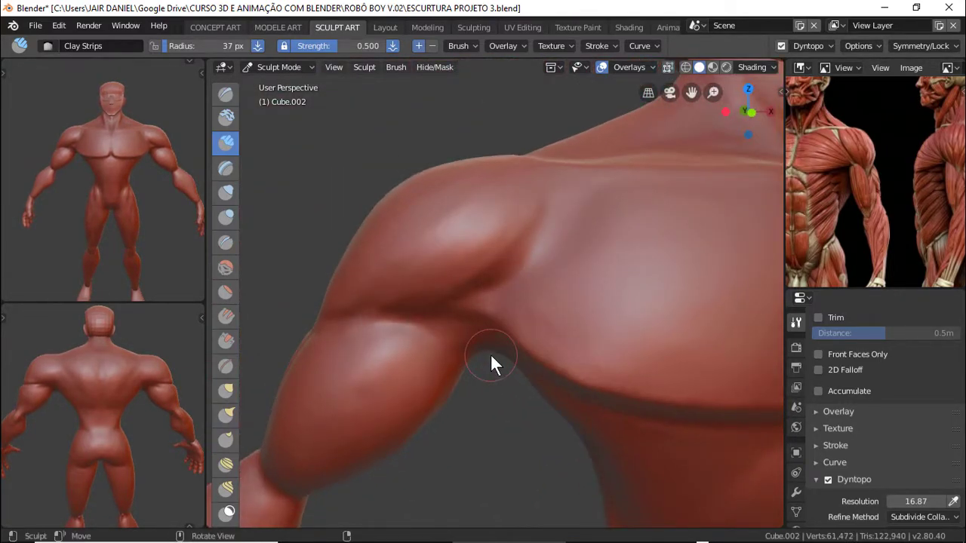
pyautogui.moveTo(490, 356)
pyautogui.mouseDown()
pyautogui.moveTo(453, 313)
pyautogui.moveTo(355, 313)
pyautogui.mouseUp()
pyautogui.moveTo(523, 342); pyautogui.dragTo(414, 301, button='middle')
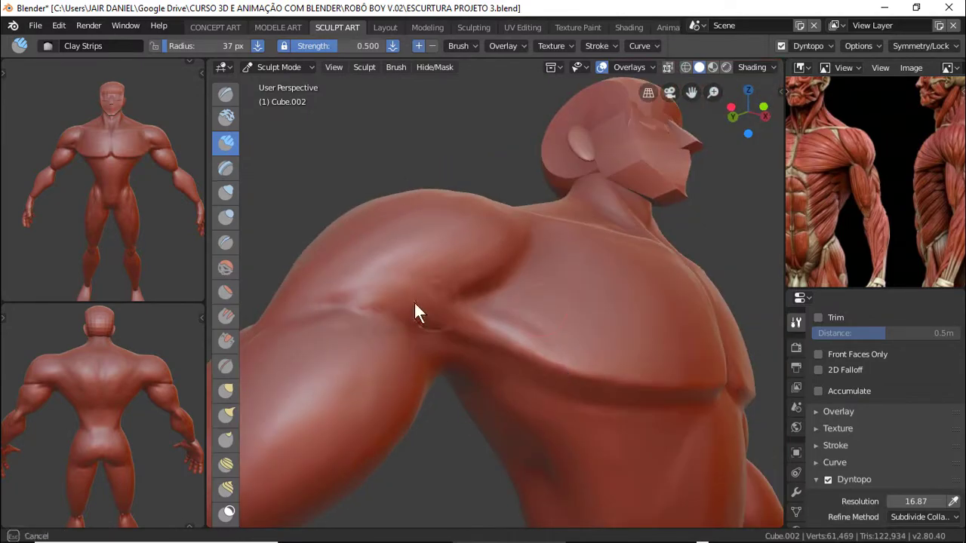
pyautogui.moveTo(520, 350); pyautogui.dragTo(364, 297)
pyautogui.moveTo(364, 296)
pyautogui.mouseDown(button='middle')
pyautogui.moveTo(342, 305)
pyautogui.moveTo(529, 378)
pyautogui.mouseUp(button='middle')
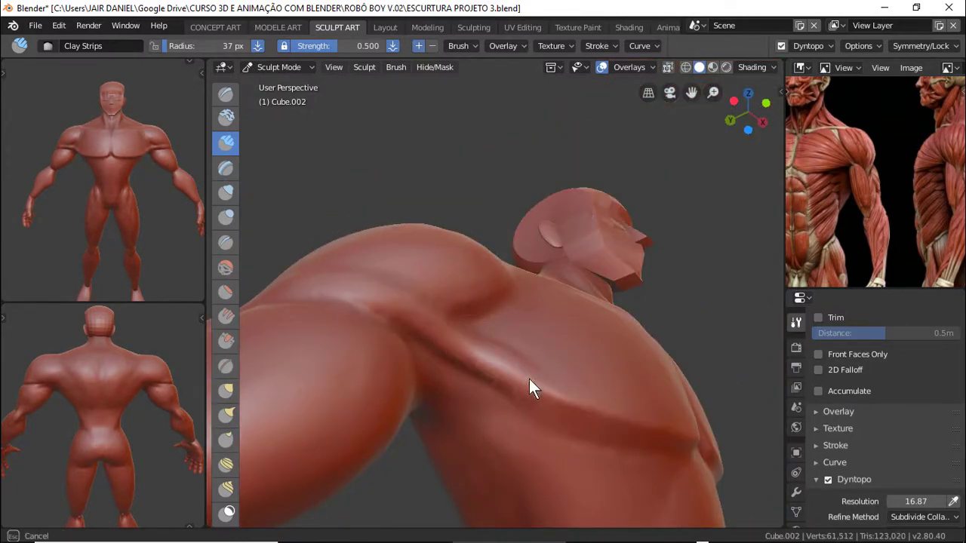
pyautogui.moveTo(529, 378); pyautogui.dragTo(505, 390)
pyautogui.moveTo(504, 390)
pyautogui.mouseDown(button='middle')
pyautogui.moveTo(433, 395)
pyautogui.moveTo(433, 362)
pyautogui.moveTo(566, 347)
pyautogui.moveTo(452, 320)
pyautogui.moveTo(468, 323)
pyautogui.mouseUp(button='middle')
pyautogui.scroll(5, 566, 337)
# Refine the shoulder muscle with several more short strokes
pyautogui.moveTo(422, 332); pyautogui.dragTo(462, 324)
pyautogui.moveTo(491, 294); pyautogui.dragTo(483, 302, button='middle')
pyautogui.moveTo(460, 317); pyautogui.dragTo(492, 280)
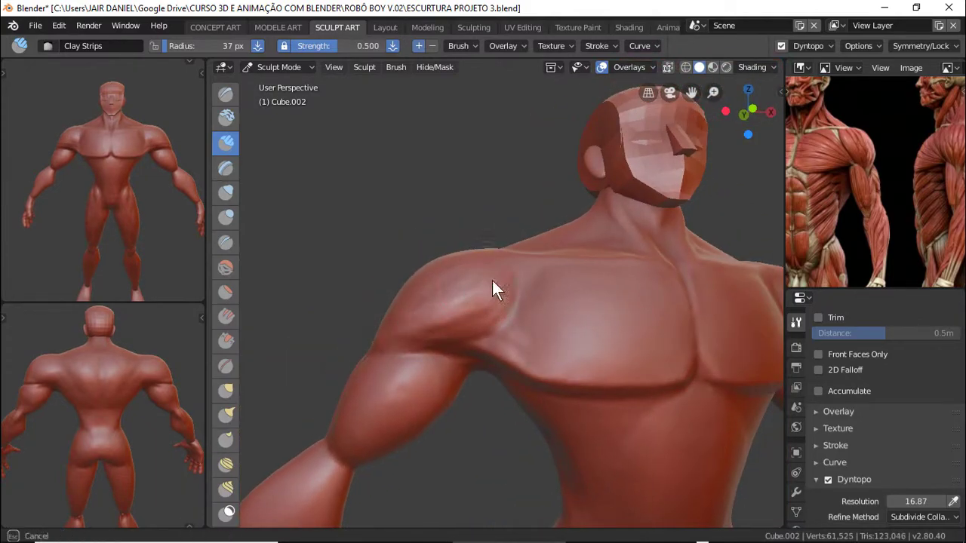
pyautogui.moveTo(492, 279)
pyautogui.mouseDown(button='middle')
pyautogui.moveTo(400, 334)
pyautogui.moveTo(503, 264)
pyautogui.mouseUp(button='middle')
pyautogui.moveTo(503, 264)
pyautogui.mouseDown()
pyautogui.moveTo(452, 292)
pyautogui.moveTo(521, 350)
pyautogui.mouseUp()
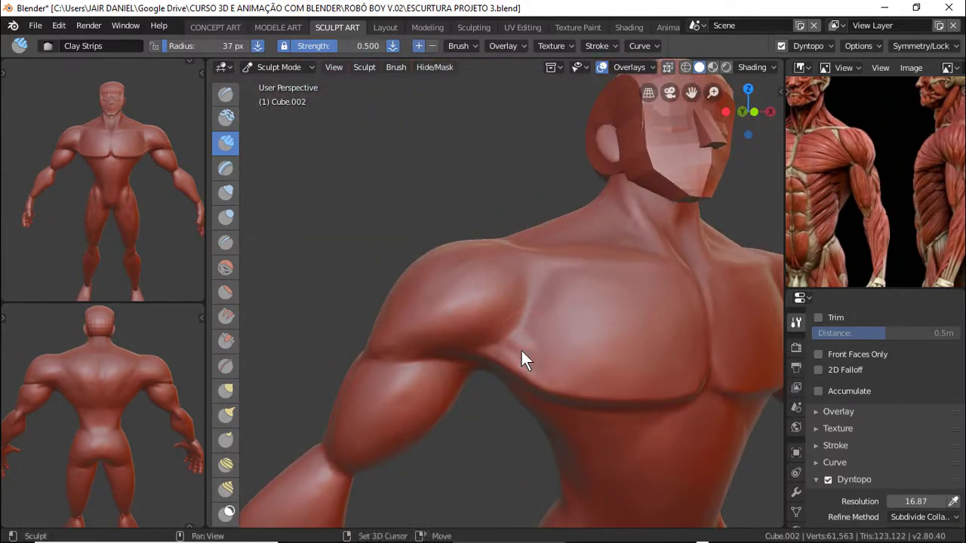
pyautogui.moveTo(521, 350)
pyautogui.mouseDown(button='middle')
pyautogui.moveTo(416, 324)
pyautogui.moveTo(368, 343)
pyautogui.moveTo(522, 326)
pyautogui.moveTo(501, 344)
pyautogui.moveTo(543, 241)
pyautogui.moveTo(631, 252)
pyautogui.moveTo(565, 261)
pyautogui.moveTo(523, 304)
pyautogui.moveTo(484, 302)
pyautogui.moveTo(475, 323)
pyautogui.moveTo(557, 358)
pyautogui.moveTo(473, 352)
pyautogui.moveTo(493, 294)
pyautogui.mouseUp(button='middle')
pyautogui.scroll(3, 536, 279)
pyautogui.scroll(-5, 474, 324)
pyautogui.scroll(3, 557, 359)
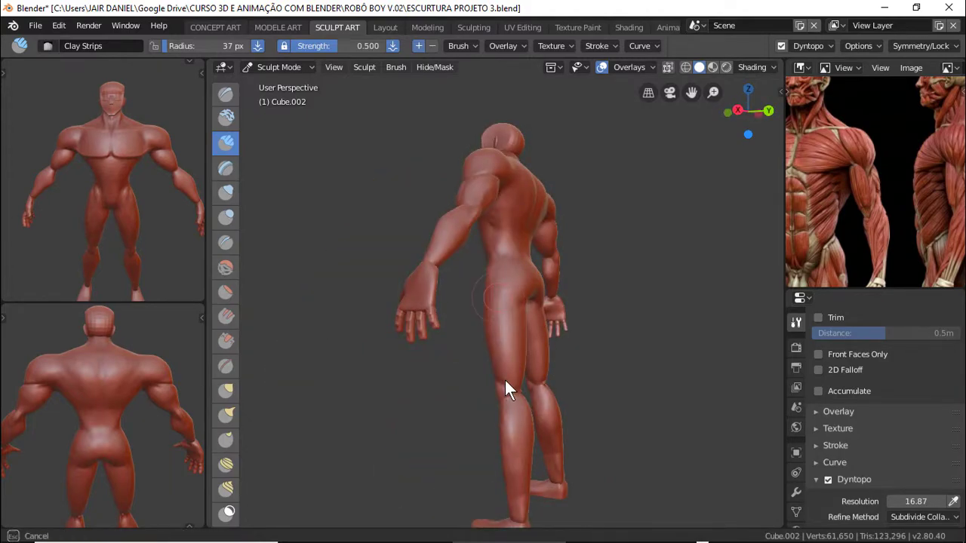
# Sculpt Clay Strips muscle streaks along the thigh and save the project
pyautogui.moveTo(493, 339)
pyautogui.mouseDown(button='middle')
pyautogui.moveTo(492, 316)
pyautogui.moveTo(541, 342)
pyautogui.moveTo(461, 339)
pyautogui.mouseUp(button='middle')
pyautogui.moveTo(472, 407)
pyautogui.mouseDown(button='middle')
pyautogui.moveTo(444, 350)
pyautogui.moveTo(454, 299)
pyautogui.moveTo(435, 385)
pyautogui.mouseUp(button='middle')
pyautogui.scroll(2, 434, 386)
pyautogui.scroll(2, 524, 301)
pyautogui.moveTo(528, 313); pyautogui.dragTo(464, 203)
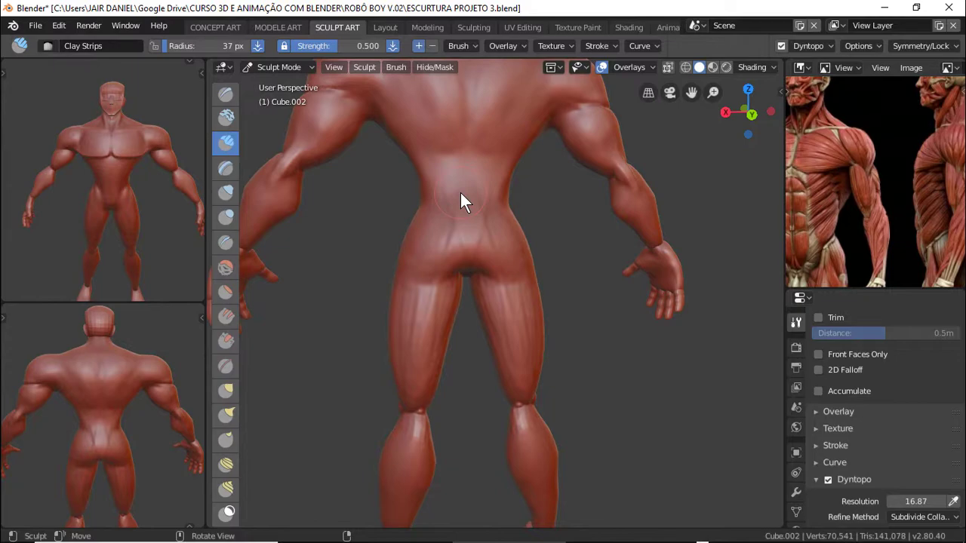
pyautogui.hotkey('ctrl', 's')
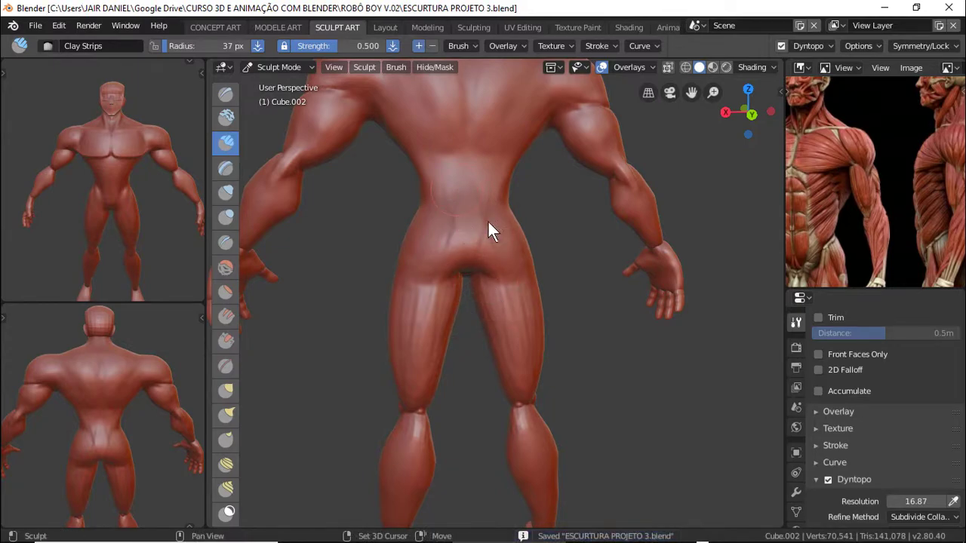
pyautogui.moveTo(507, 331); pyautogui.dragTo(500, 391, button='middle')
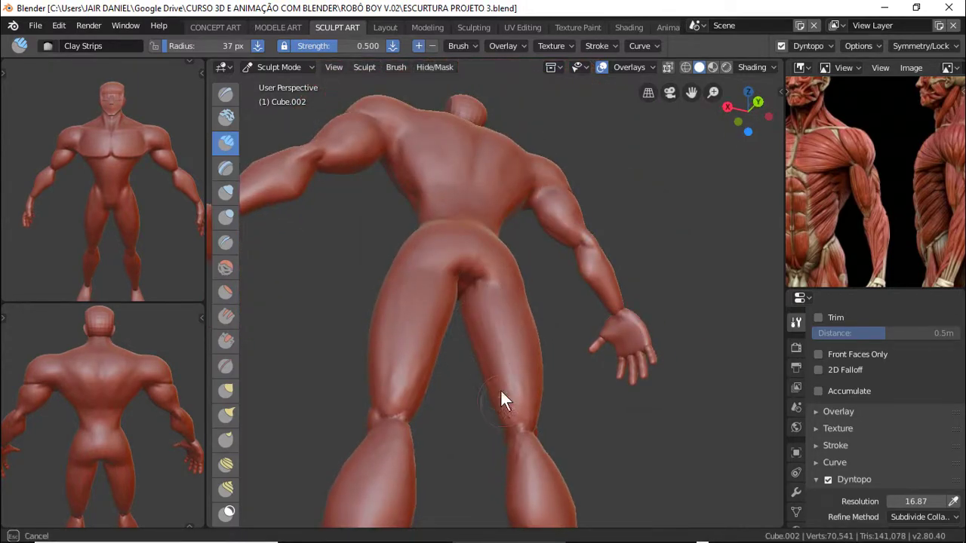
pyautogui.moveTo(500, 389)
pyautogui.mouseDown(button='middle')
pyautogui.moveTo(468, 287)
pyautogui.moveTo(456, 377)
pyautogui.moveTo(528, 349)
pyautogui.moveTo(452, 280)
pyautogui.moveTo(425, 287)
pyautogui.moveTo(537, 329)
pyautogui.moveTo(416, 357)
pyautogui.mouseUp(button='middle')
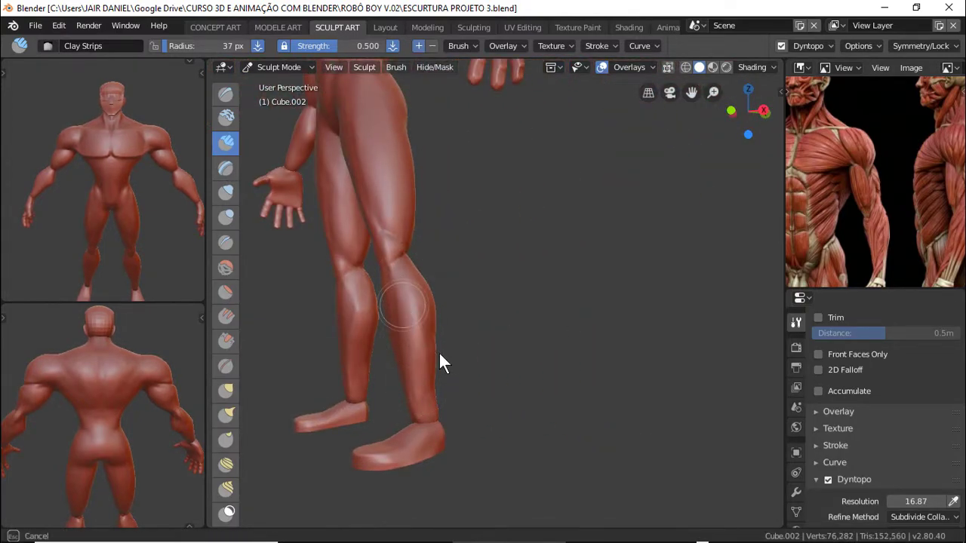
pyautogui.hotkey('ctrl', 's')
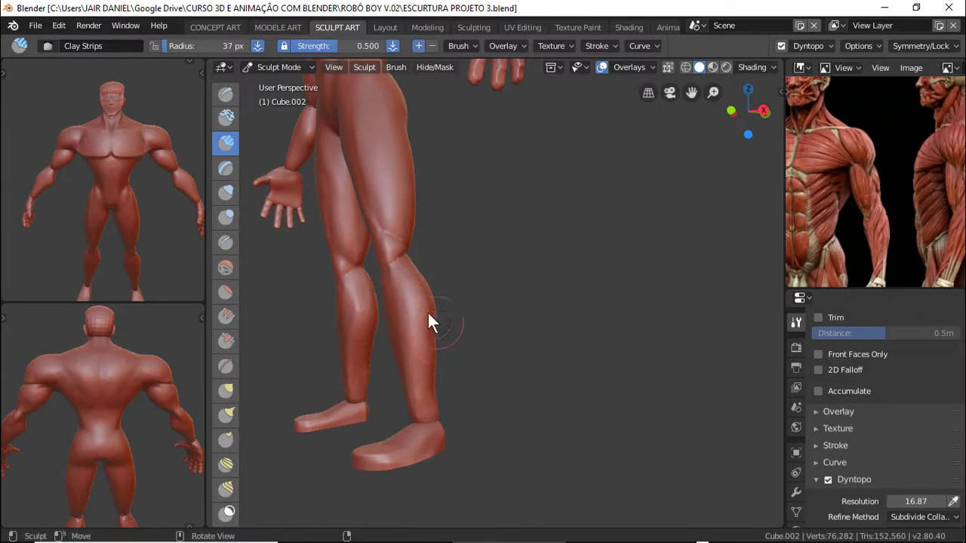
# Switch to the Flatten/Contrast brush and define the calf muscle from rear views of the legs
pyautogui.moveTo(439, 393)
pyautogui.mouseDown(button='middle')
pyautogui.moveTo(447, 378)
pyautogui.moveTo(416, 294)
pyautogui.moveTo(455, 287)
pyautogui.mouseUp(button='middle')
pyautogui.moveTo(506, 319); pyautogui.dragTo(474, 367, button='middle')
pyautogui.hotkey('shift', 't')
pyautogui.moveTo(429, 327)
pyautogui.mouseDown(button='middle')
pyautogui.moveTo(418, 327)
pyautogui.moveTo(476, 380)
pyautogui.moveTo(469, 363)
pyautogui.moveTo(447, 357)
pyautogui.moveTo(444, 272)
pyautogui.moveTo(491, 261)
pyautogui.mouseUp(button='middle')
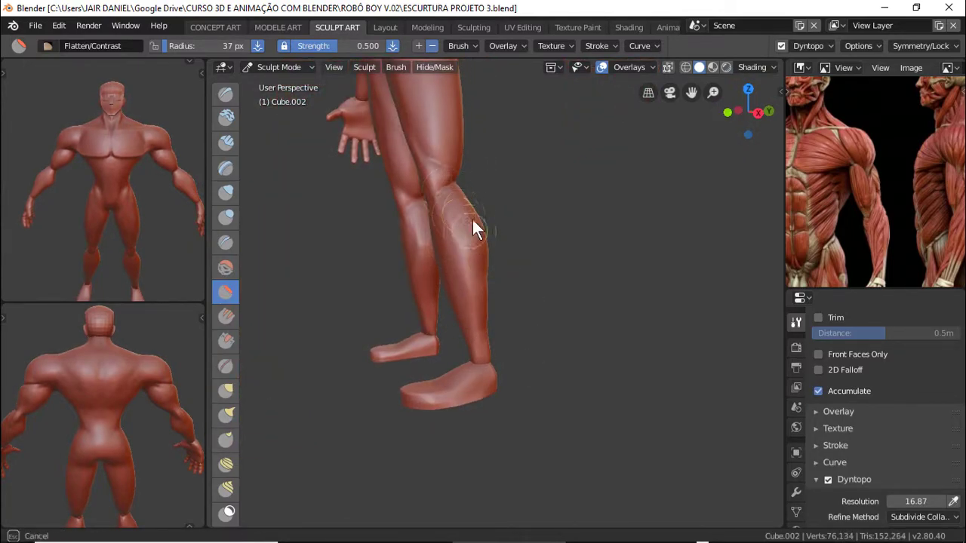
pyautogui.moveTo(473, 221)
pyautogui.mouseDown(button='middle')
pyautogui.moveTo(504, 320)
pyautogui.moveTo(455, 347)
pyautogui.moveTo(494, 334)
pyautogui.mouseUp(button='middle')
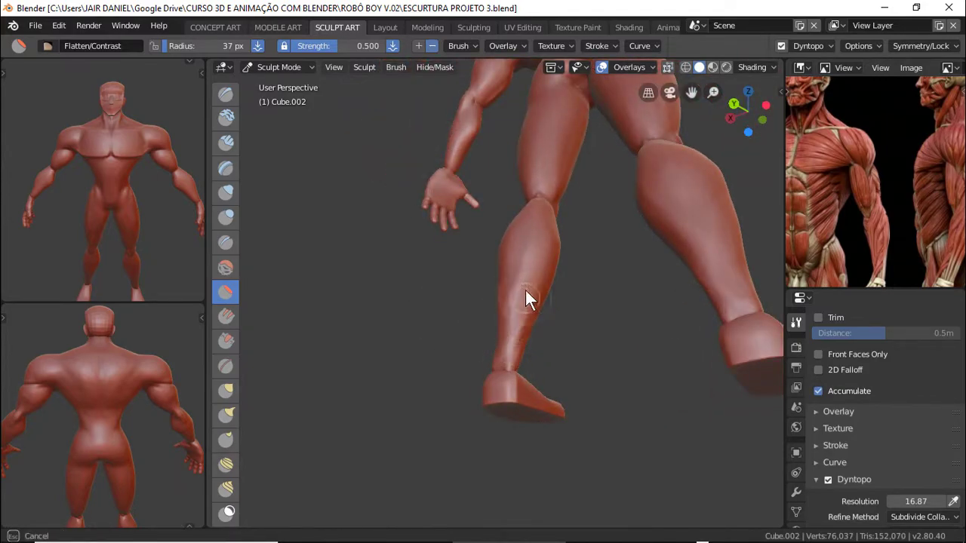
pyautogui.moveTo(525, 290); pyautogui.dragTo(495, 291, button='middle')
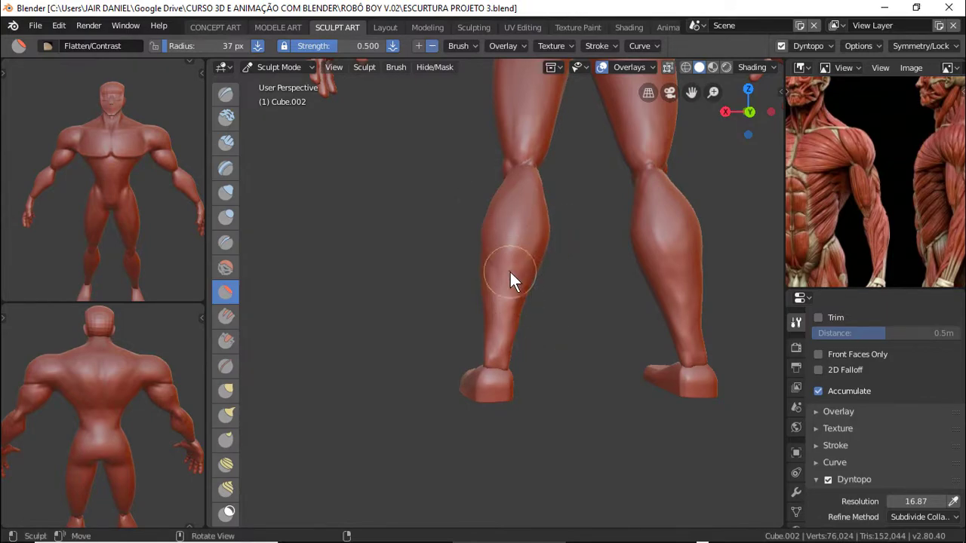
pyautogui.scroll(2, 519, 287)
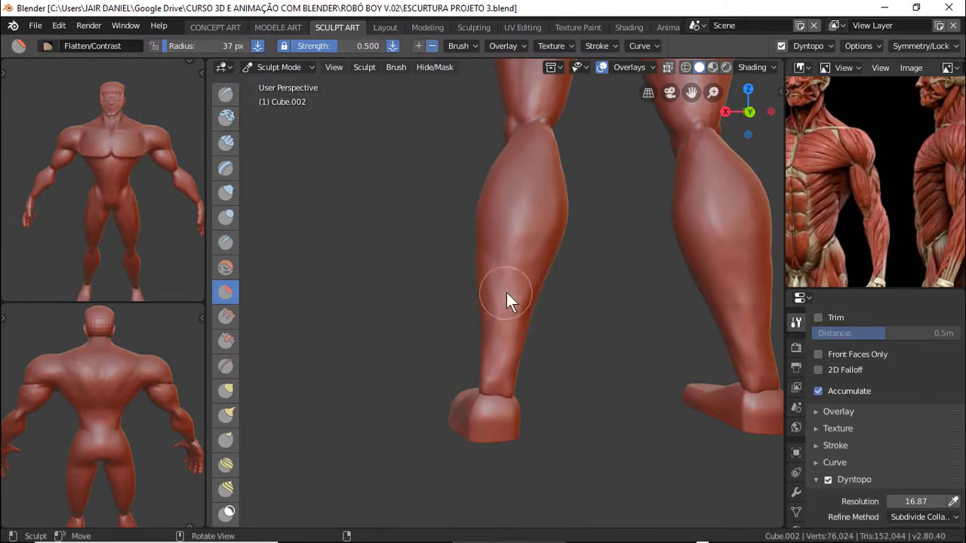
pyautogui.moveTo(506, 293); pyautogui.dragTo(512, 288)
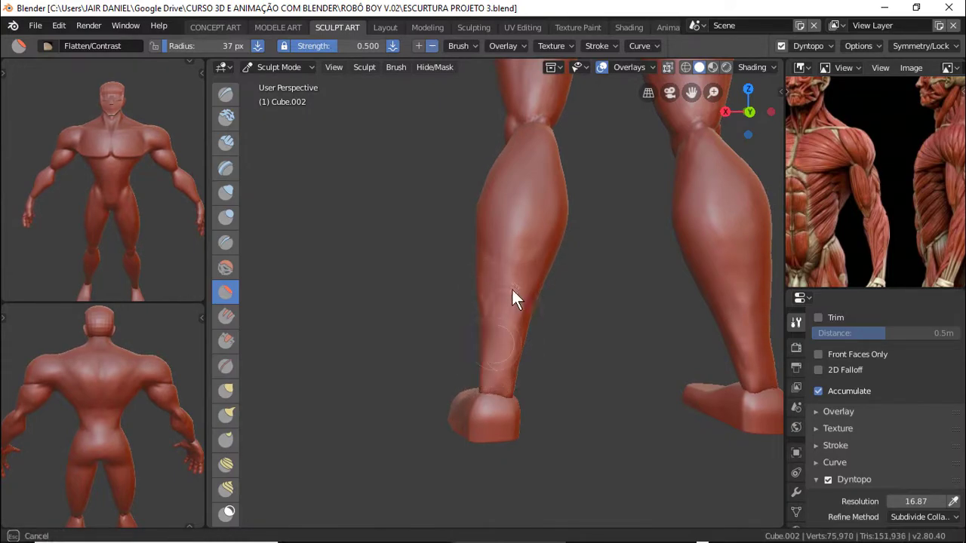
pyautogui.moveTo(511, 288)
pyautogui.mouseDown(button='middle')
pyautogui.moveTo(513, 351)
pyautogui.moveTo(481, 393)
pyautogui.moveTo(445, 390)
pyautogui.moveTo(500, 330)
pyautogui.moveTo(534, 308)
pyautogui.mouseUp(button='middle')
pyautogui.scroll(-5, 453, 385)
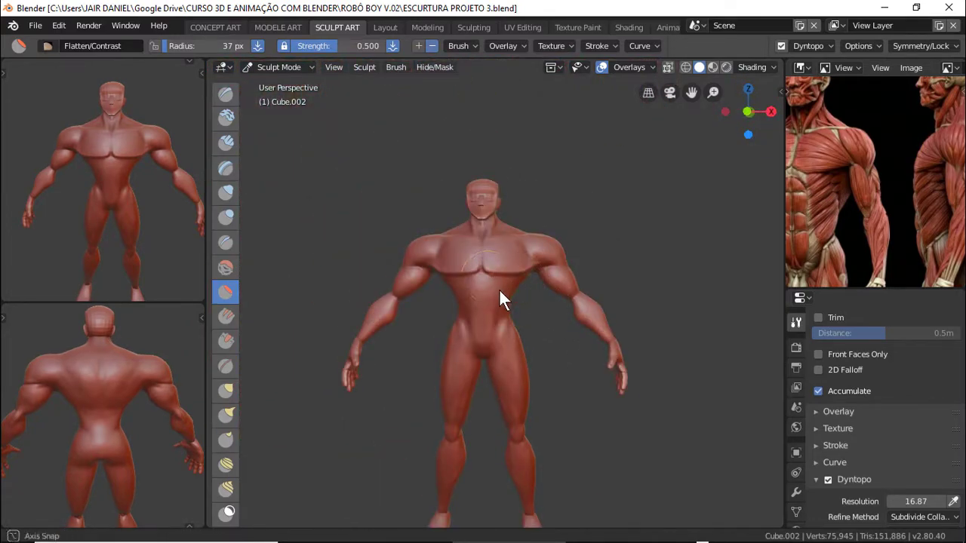
# Return to Clay Strips, add strokes around the torso, arm and elbow, and save the project
pyautogui.scroll(4, 551, 279)
pyautogui.scroll(2, 634, 252)
pyautogui.press('c')
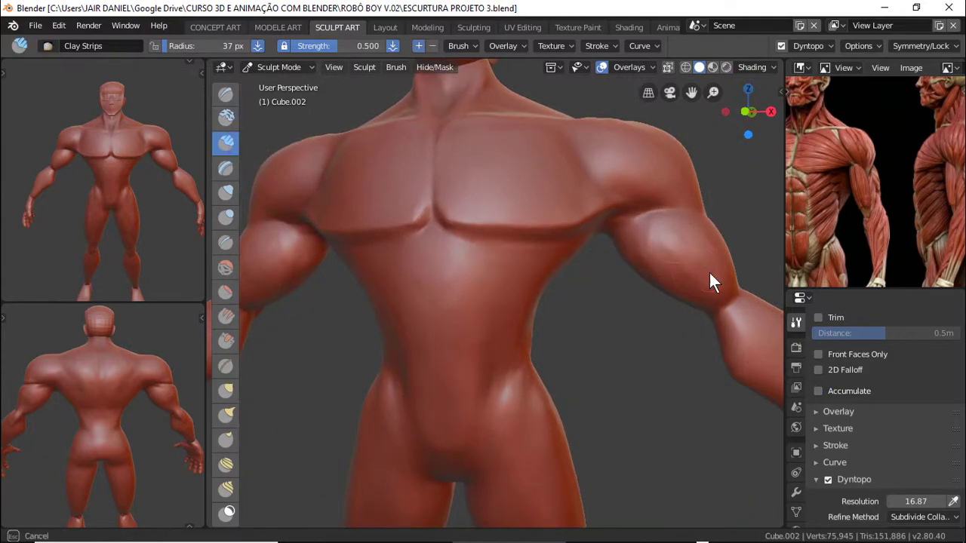
pyautogui.moveTo(646, 280)
pyautogui.mouseDown(button='middle')
pyautogui.moveTo(712, 294)
pyautogui.moveTo(658, 275)
pyautogui.moveTo(727, 278)
pyautogui.moveTo(683, 291)
pyautogui.moveTo(689, 265)
pyautogui.mouseUp(button='middle')
pyautogui.scroll(-4, 516, 302)
pyautogui.scroll(3, 582, 310)
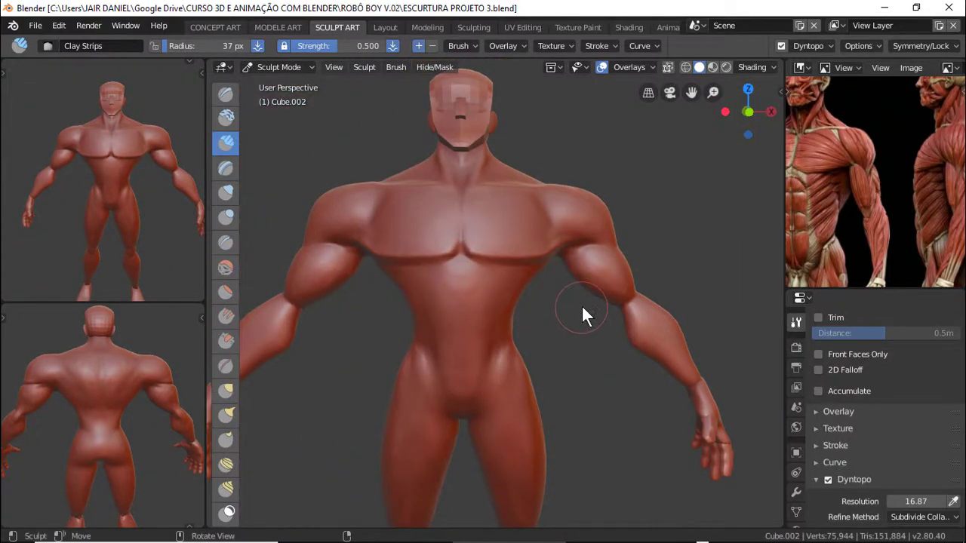
pyautogui.moveTo(616, 289)
pyautogui.mouseDown(button='middle')
pyautogui.moveTo(638, 253)
pyautogui.moveTo(601, 310)
pyautogui.moveTo(629, 334)
pyautogui.moveTo(548, 370)
pyautogui.moveTo(405, 394)
pyautogui.moveTo(569, 370)
pyautogui.moveTo(513, 332)
pyautogui.moveTo(590, 333)
pyautogui.mouseUp(button='middle')
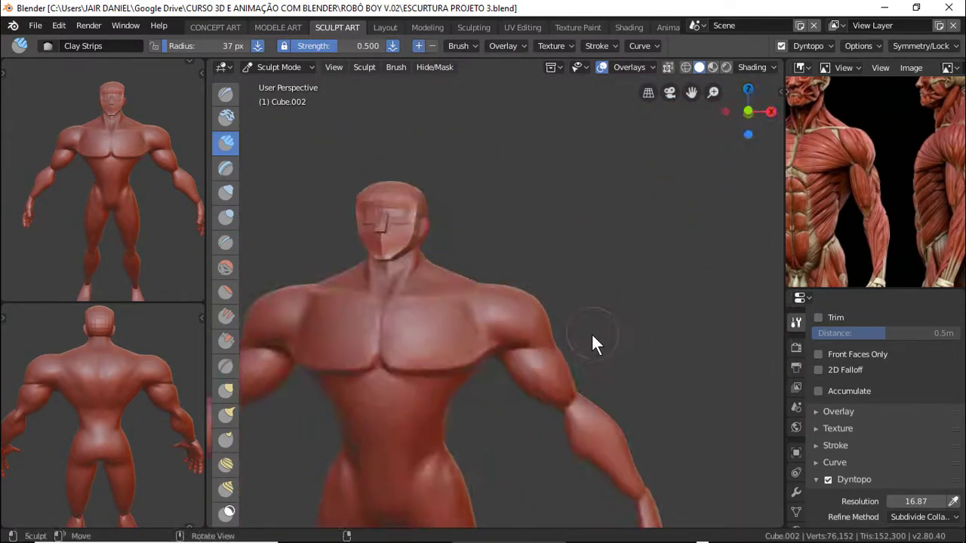
pyautogui.hotkey('ctrl', 's')
pyautogui.moveTo(502, 345)
pyautogui.mouseDown(button='middle')
pyautogui.moveTo(474, 322)
pyautogui.moveTo(557, 188)
pyautogui.moveTo(543, 265)
pyautogui.moveTo(515, 301)
pyautogui.moveTo(610, 381)
pyautogui.moveTo(619, 371)
pyautogui.moveTo(539, 297)
pyautogui.moveTo(491, 334)
pyautogui.mouseUp(button='middle')
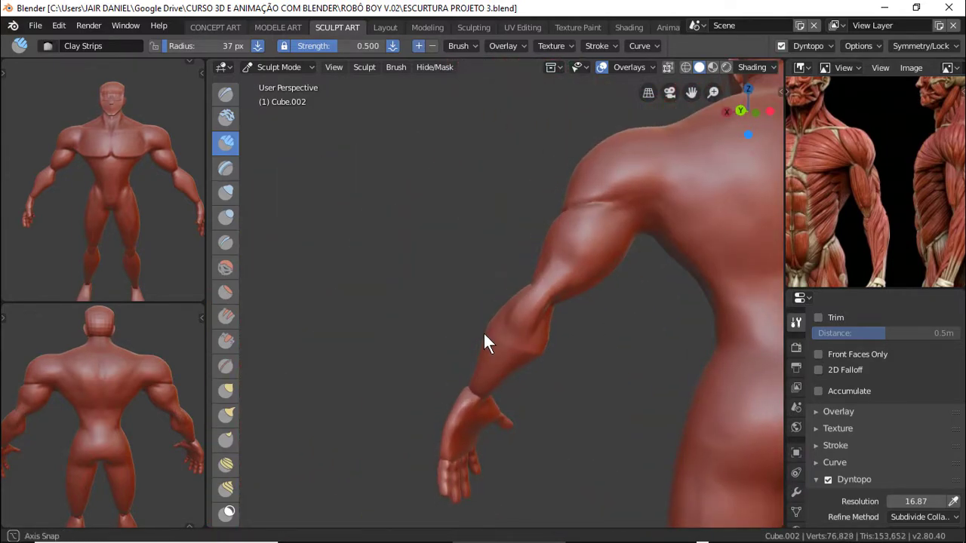
# Build up the forearm with Clay Strips strokes, then flatten and sharpen it with Flatten/Contrast
pyautogui.moveTo(485, 340); pyautogui.dragTo(533, 323)
pyautogui.moveTo(532, 323); pyautogui.dragTo(441, 430, button='middle')
pyautogui.moveTo(450, 399); pyautogui.dragTo(504, 352)
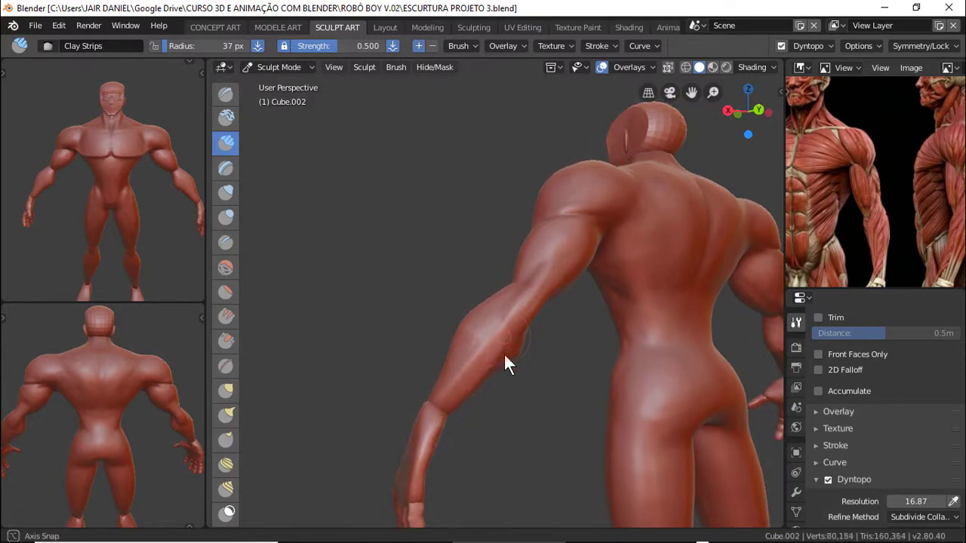
pyautogui.moveTo(503, 352)
pyautogui.mouseDown(button='middle')
pyautogui.moveTo(449, 356)
pyautogui.moveTo(510, 326)
pyautogui.mouseUp(button='middle')
pyautogui.click(225, 292)
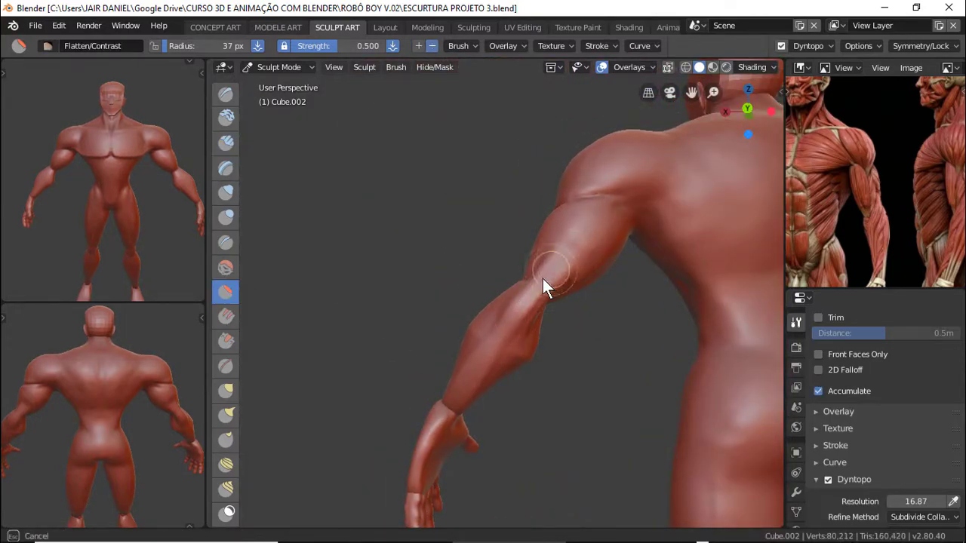
pyautogui.moveTo(541, 287)
pyautogui.mouseDown(button='middle')
pyautogui.moveTo(556, 352)
pyautogui.moveTo(456, 368)
pyautogui.moveTo(474, 370)
pyautogui.mouseUp(button='middle')
pyautogui.moveTo(474, 370); pyautogui.dragTo(487, 341)
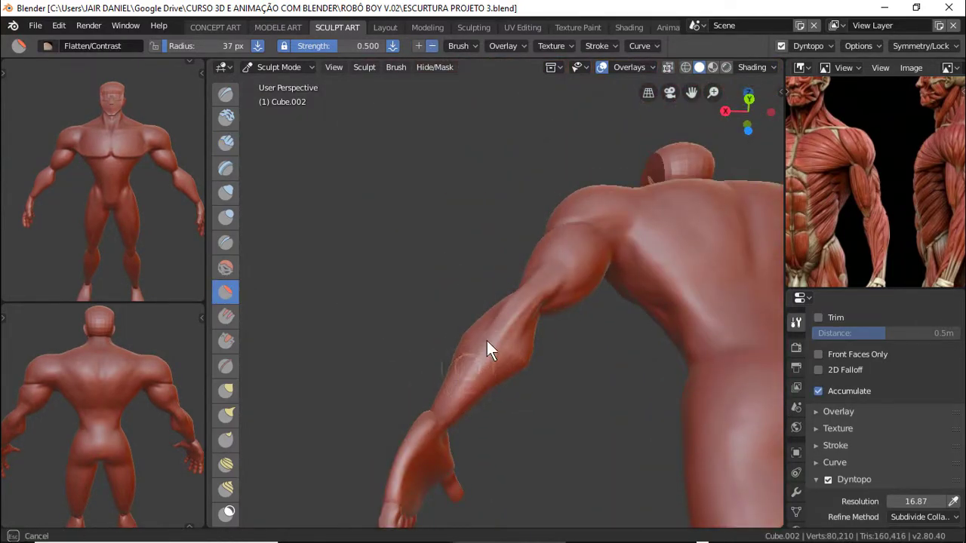
pyautogui.moveTo(487, 341)
pyautogui.mouseDown(button='middle')
pyautogui.moveTo(471, 354)
pyautogui.moveTo(465, 392)
pyautogui.moveTo(500, 388)
pyautogui.moveTo(485, 317)
pyautogui.moveTo(468, 450)
pyautogui.moveTo(256, 170)
pyautogui.mouseUp(button='middle')
# Back on Clay Strips, add a stroke on the arm, then build up and shape the calf muscle
pyautogui.click(226, 142)
pyautogui.moveTo(538, 357)
pyautogui.mouseDown(button='middle')
pyautogui.moveTo(524, 319)
pyautogui.moveTo(566, 354)
pyautogui.mouseUp(button='middle')
pyautogui.moveTo(491, 375); pyautogui.dragTo(474, 390)
pyautogui.moveTo(473, 391)
pyautogui.mouseDown(button='middle')
pyautogui.moveTo(518, 343)
pyautogui.moveTo(478, 368)
pyautogui.mouseUp(button='middle')
pyautogui.moveTo(486, 320); pyautogui.dragTo(492, 400, button='middle')
pyautogui.moveTo(492, 400); pyautogui.dragTo(450, 304)
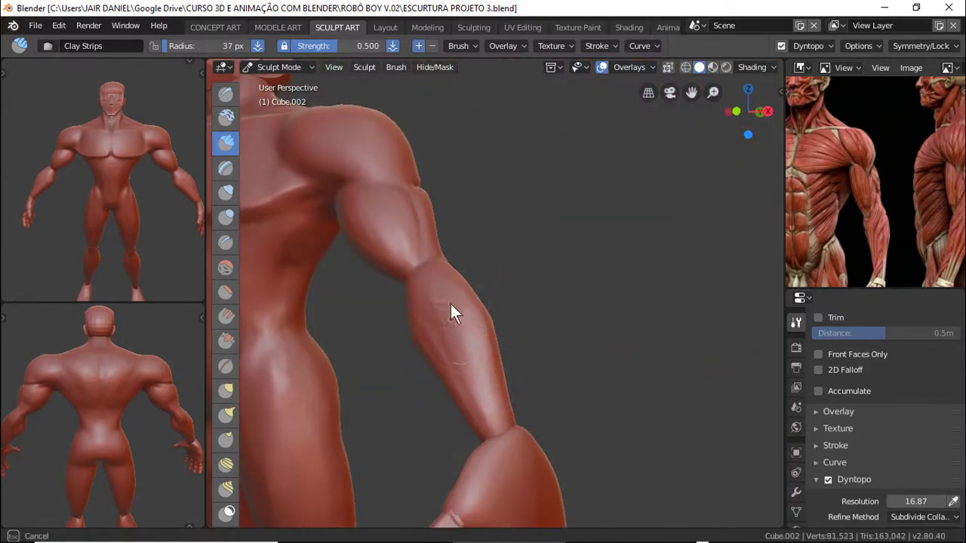
pyautogui.moveTo(450, 304)
pyautogui.mouseDown(button='middle')
pyautogui.moveTo(481, 393)
pyautogui.moveTo(478, 416)
pyautogui.mouseUp(button='middle')
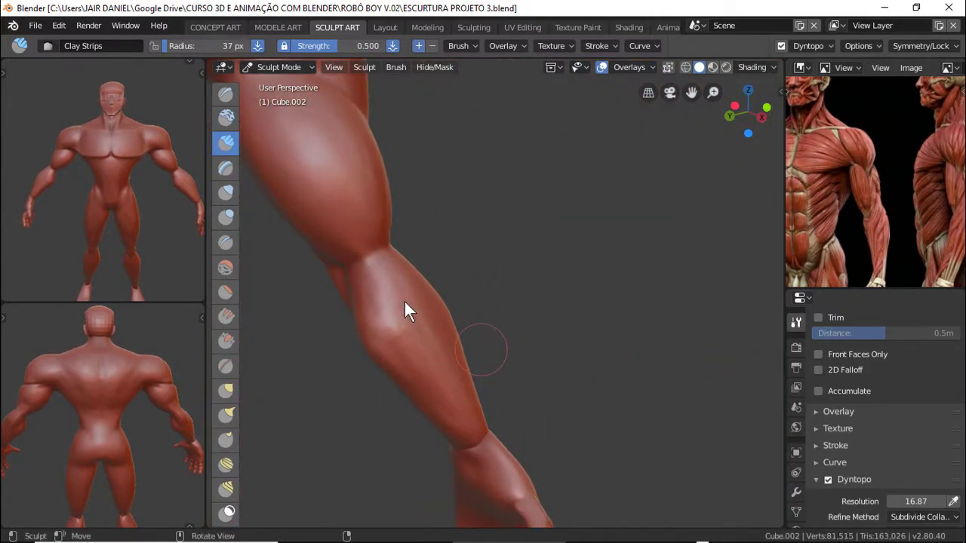
pyautogui.moveTo(407, 286); pyautogui.dragTo(397, 294, button='middle')
pyautogui.moveTo(397, 295)
pyautogui.mouseDown()
pyautogui.moveTo(400, 342)
pyautogui.moveTo(463, 361)
pyautogui.mouseUp()
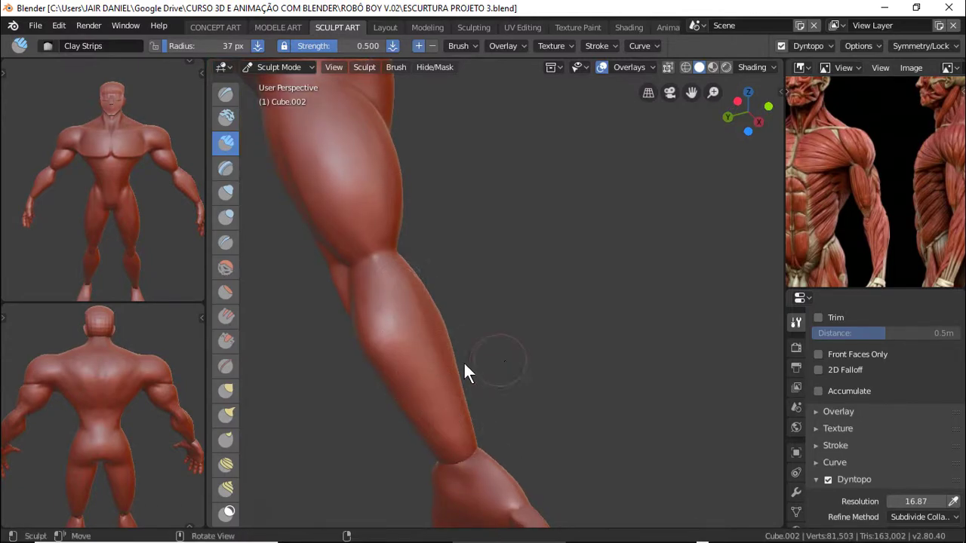
pyautogui.moveTo(463, 362)
pyautogui.mouseDown(button='middle')
pyautogui.moveTo(486, 400)
pyautogui.moveTo(474, 371)
pyautogui.moveTo(357, 349)
pyautogui.mouseUp(button='middle')
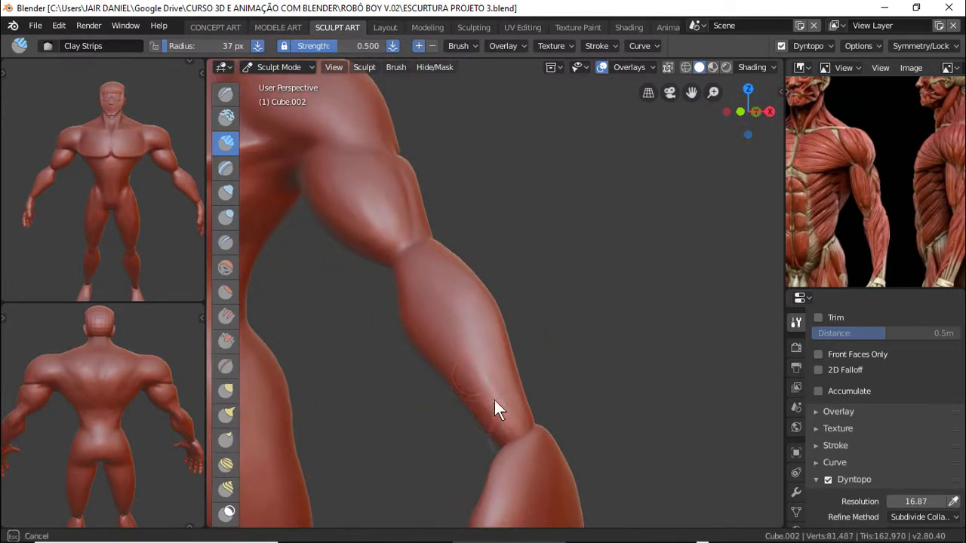
pyautogui.moveTo(494, 400); pyautogui.dragTo(230, 293, button='middle')
# Flatten the lower-leg surface with Flatten/Contrast, return to Clay Strips and save ESCURTURA PROJETO 3.blend
pyautogui.click(226, 291)
pyautogui.moveTo(535, 396)
pyautogui.mouseDown(button='middle')
pyautogui.moveTo(511, 390)
pyautogui.moveTo(513, 407)
pyautogui.moveTo(485, 397)
pyautogui.moveTo(454, 411)
pyautogui.moveTo(520, 394)
pyautogui.moveTo(513, 446)
pyautogui.moveTo(482, 401)
pyautogui.mouseUp(button='middle')
pyautogui.moveTo(483, 401); pyautogui.dragTo(531, 396)
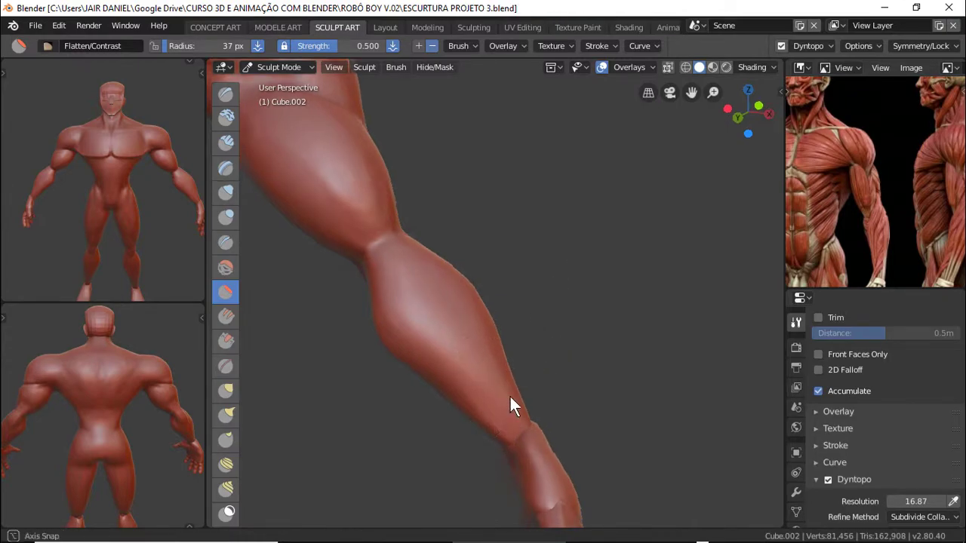
pyautogui.moveTo(511, 403)
pyautogui.mouseDown(button='middle')
pyautogui.moveTo(442, 384)
pyautogui.moveTo(493, 440)
pyautogui.moveTo(559, 402)
pyautogui.moveTo(597, 418)
pyautogui.moveTo(589, 444)
pyautogui.mouseUp(button='middle')
pyautogui.hotkey('shift', 'c')
pyautogui.moveTo(314, 201)
pyautogui.mouseDown(button='middle')
pyautogui.moveTo(556, 307)
pyautogui.moveTo(455, 307)
pyautogui.moveTo(496, 334)
pyautogui.moveTo(380, 256)
pyautogui.moveTo(403, 240)
pyautogui.mouseUp(button='middle')
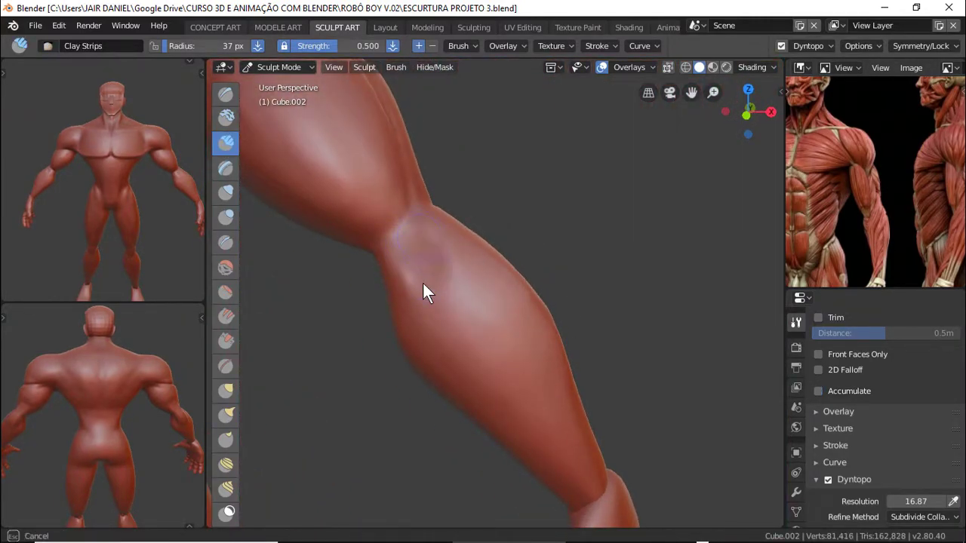
pyautogui.moveTo(465, 302)
pyautogui.mouseDown(button='middle')
pyautogui.moveTo(435, 312)
pyautogui.moveTo(448, 199)
pyautogui.mouseUp(button='middle')
pyautogui.hotkey('ctrl', 's')
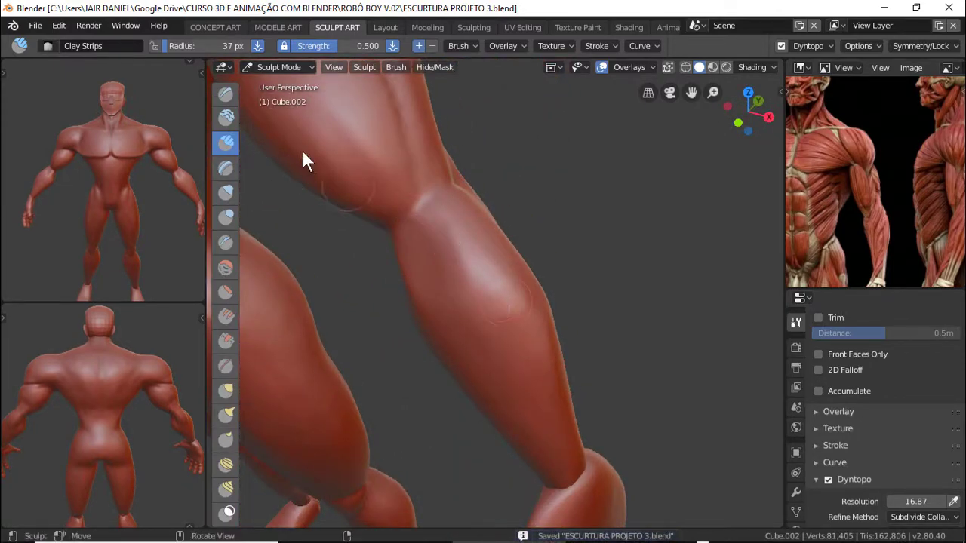
# Press a small dent near the knee with the SculptDraw brush
pyautogui.press('x')
pyautogui.moveTo(401, 231)
pyautogui.mouseDown(button='middle')
pyautogui.moveTo(434, 230)
pyautogui.moveTo(457, 209)
pyautogui.moveTo(455, 218)
pyautogui.moveTo(485, 125)
pyautogui.moveTo(464, 300)
pyautogui.moveTo(443, 247)
pyautogui.mouseUp(button='middle')
pyautogui.moveTo(442, 247); pyautogui.dragTo(435, 279)
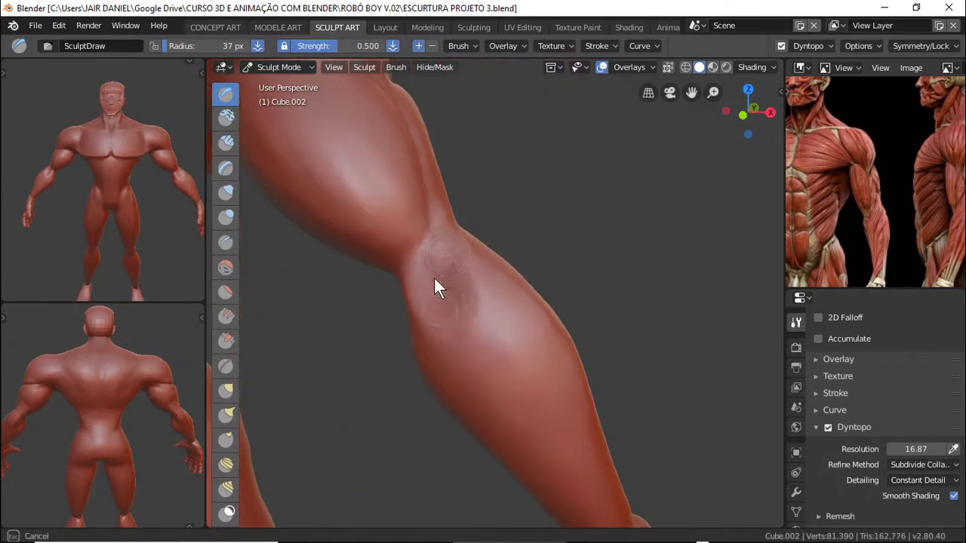
pyautogui.moveTo(435, 279)
pyautogui.mouseDown(button='middle')
pyautogui.moveTo(444, 336)
pyautogui.moveTo(490, 324)
pyautogui.moveTo(503, 339)
pyautogui.moveTo(490, 368)
pyautogui.moveTo(520, 384)
pyautogui.moveTo(574, 367)
pyautogui.moveTo(536, 317)
pyautogui.moveTo(469, 351)
pyautogui.mouseUp(button='middle')
pyautogui.scroll(-6, 466, 286)
pyautogui.scroll(5, 403, 325)
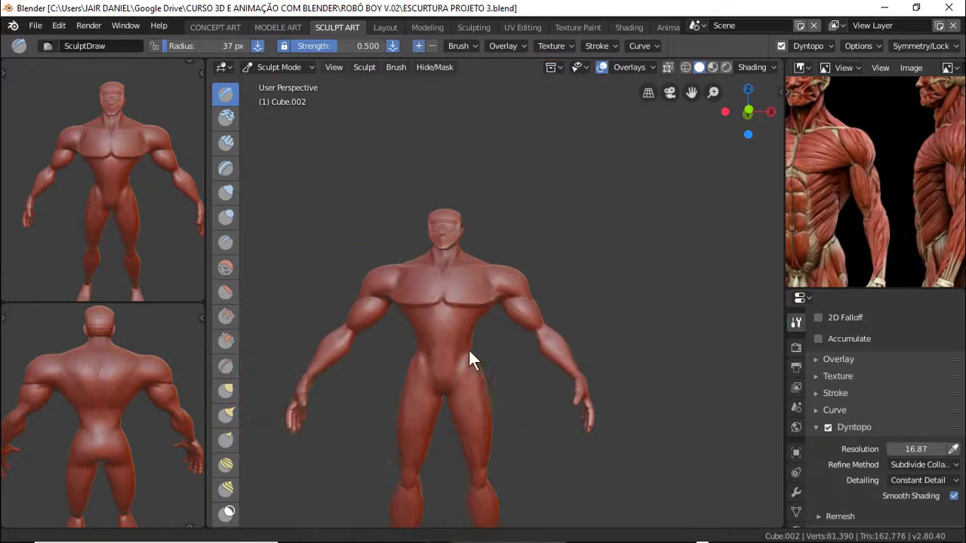
pyautogui.scroll(4, 468, 348)
# Add Clay Strips mass to the upper arm and set the brush radius to 20 px
pyautogui.press('c')
pyautogui.moveTo(589, 310)
pyautogui.mouseDown(button='middle')
pyautogui.moveTo(591, 332)
pyautogui.moveTo(644, 323)
pyautogui.moveTo(659, 356)
pyautogui.moveTo(638, 289)
pyautogui.moveTo(641, 392)
pyautogui.mouseUp(button='middle')
pyautogui.moveTo(642, 392); pyautogui.dragTo(601, 338)
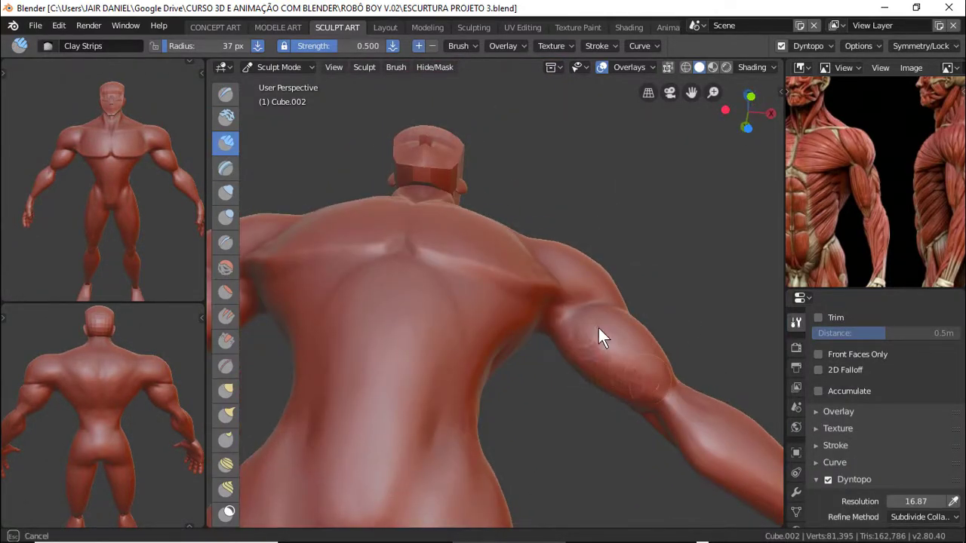
pyautogui.moveTo(674, 317)
pyautogui.mouseDown(button='middle')
pyautogui.moveTo(661, 373)
pyautogui.moveTo(620, 316)
pyautogui.moveTo(590, 351)
pyautogui.moveTo(621, 345)
pyautogui.moveTo(546, 280)
pyautogui.moveTo(543, 351)
pyautogui.mouseUp(button='middle')
pyautogui.press('f')
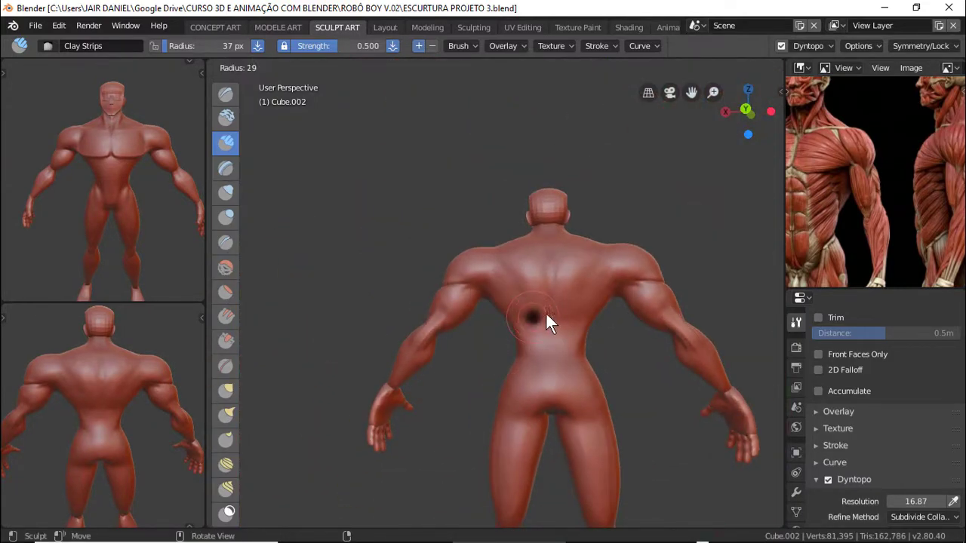
pyautogui.click(863, 237)
# With the Crease brush, carve crease lines separating the arm muscles
pyautogui.keyDown('ctrl'); pyautogui.hscroll(5, 862, 219); pyautogui.keyUp('ctrl')
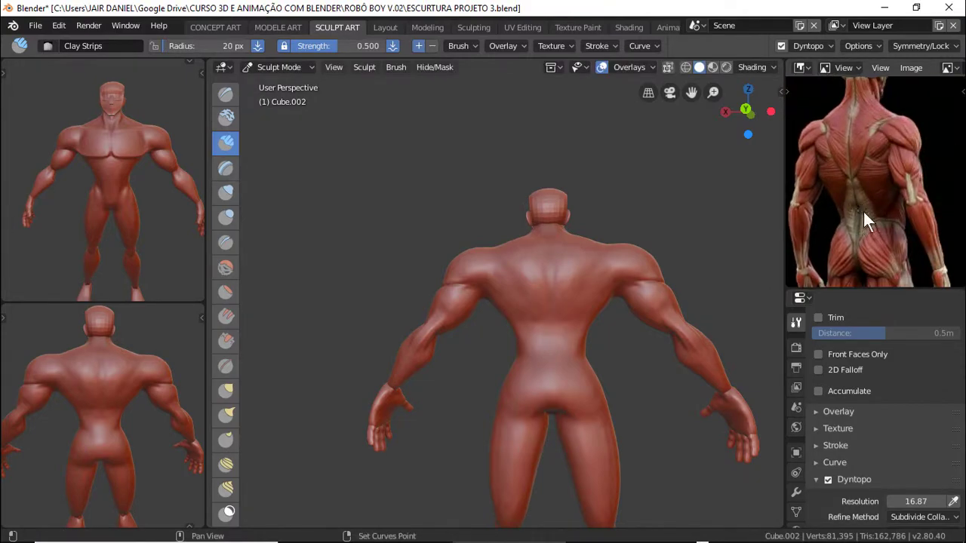
pyautogui.scroll(3, 623, 341)
pyautogui.moveTo(624, 341)
pyautogui.mouseDown(button='middle')
pyautogui.moveTo(557, 390)
pyautogui.moveTo(332, 230)
pyautogui.mouseUp(button='middle')
pyautogui.hotkey('shift', 'c')
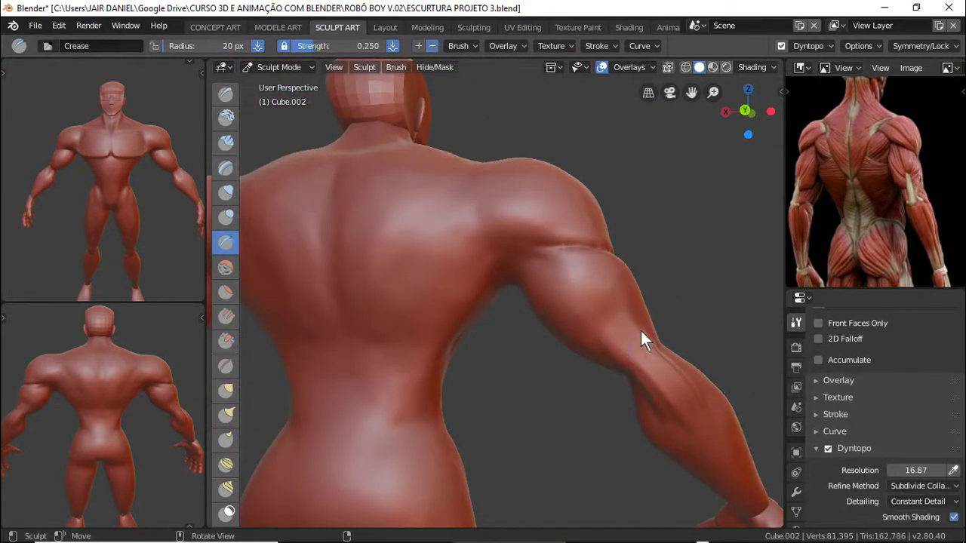
pyautogui.scroll(2, 640, 331)
pyautogui.moveTo(648, 373)
pyautogui.mouseDown(button='middle')
pyautogui.moveTo(633, 362)
pyautogui.moveTo(632, 334)
pyautogui.moveTo(617, 347)
pyautogui.moveTo(654, 292)
pyautogui.moveTo(611, 357)
pyautogui.moveTo(684, 398)
pyautogui.moveTo(629, 371)
pyautogui.moveTo(618, 390)
pyautogui.moveTo(611, 377)
pyautogui.mouseUp(button='middle')
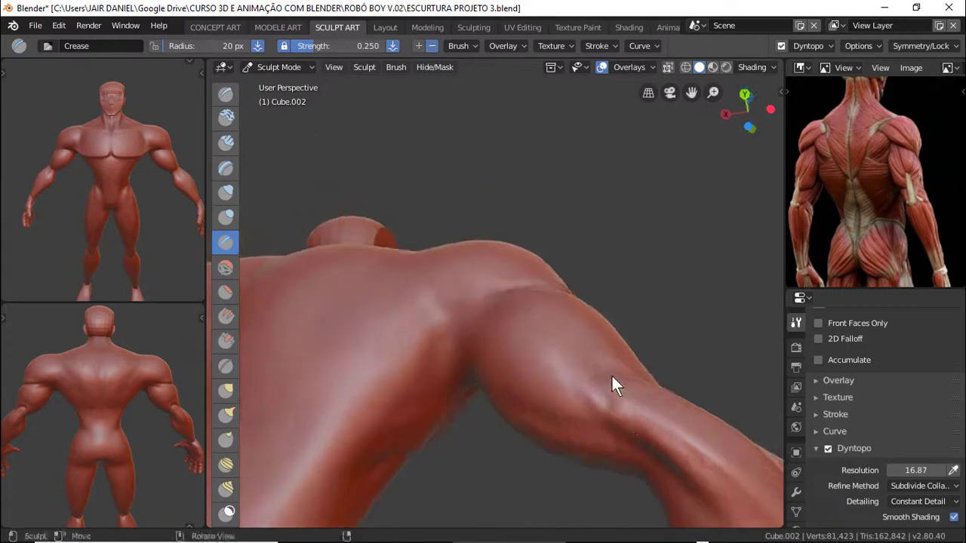
pyautogui.moveTo(623, 414)
pyautogui.mouseDown(button='middle')
pyautogui.moveTo(616, 380)
pyautogui.moveTo(656, 392)
pyautogui.moveTo(620, 384)
pyautogui.moveTo(619, 427)
pyautogui.mouseUp(button='middle')
pyautogui.scroll(-5, 532, 358)
pyautogui.scroll(2, 589, 330)
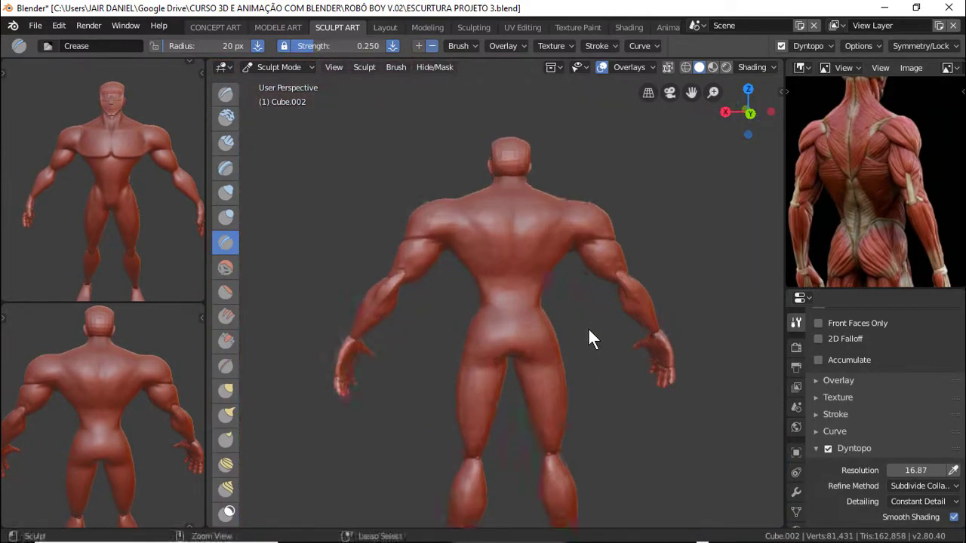
pyautogui.scroll(2, 588, 328)
pyautogui.scroll(3, 187, 421)
pyautogui.moveTo(187, 420)
pyautogui.mouseDown(button='middle')
pyautogui.moveTo(119, 404)
pyautogui.moveTo(154, 418)
pyautogui.mouseUp(button='middle')
pyautogui.scroll(4, 668, 254)
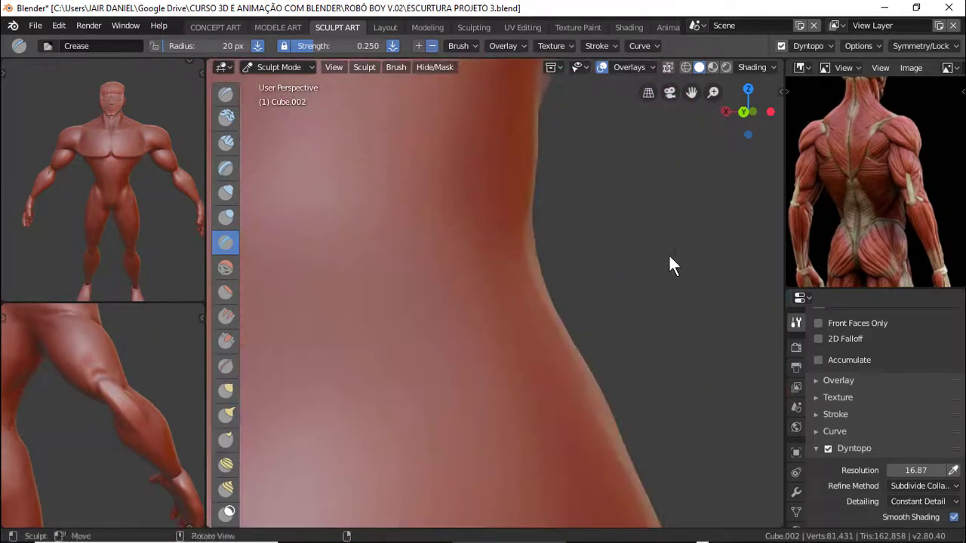
pyautogui.scroll(-4, 672, 249)
pyautogui.moveTo(675, 234); pyautogui.dragTo(649, 271, button='middle')
pyautogui.moveTo(516, 362); pyautogui.dragTo(506, 348)
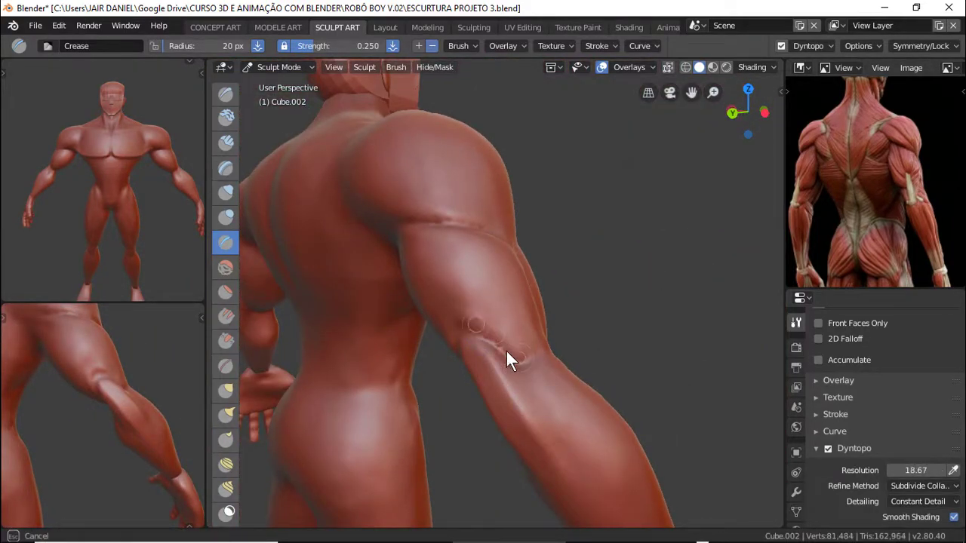
# Switch back to Clay Strips and build up the forearm
pyautogui.press('c')
pyautogui.moveTo(519, 361); pyautogui.dragTo(478, 298, button='middle')
pyautogui.moveTo(497, 360)
pyautogui.mouseDown(button='middle')
pyautogui.moveTo(415, 349)
pyautogui.moveTo(468, 381)
pyautogui.moveTo(475, 271)
pyautogui.mouseUp(button='middle')
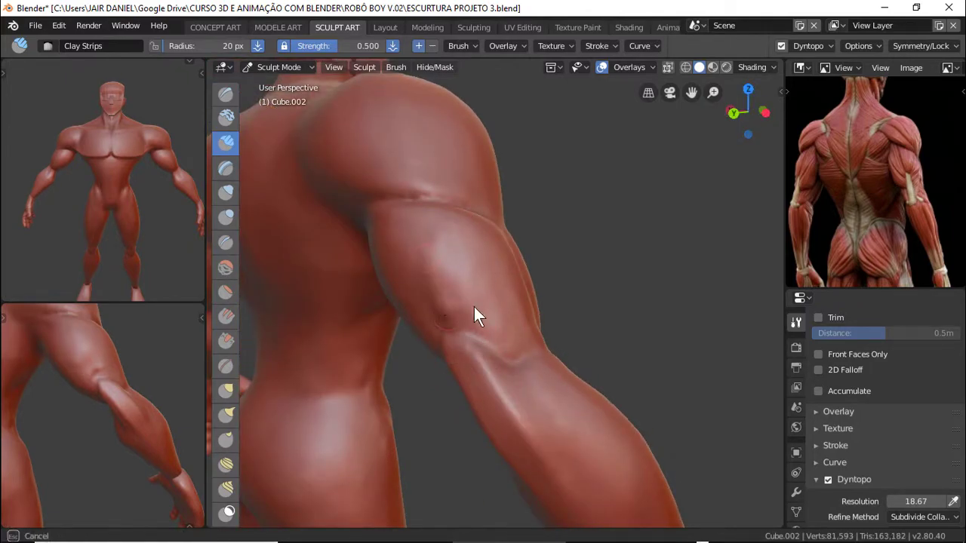
pyautogui.moveTo(457, 317)
pyautogui.mouseDown()
pyautogui.moveTo(427, 295)
pyautogui.moveTo(497, 345)
pyautogui.mouseUp()
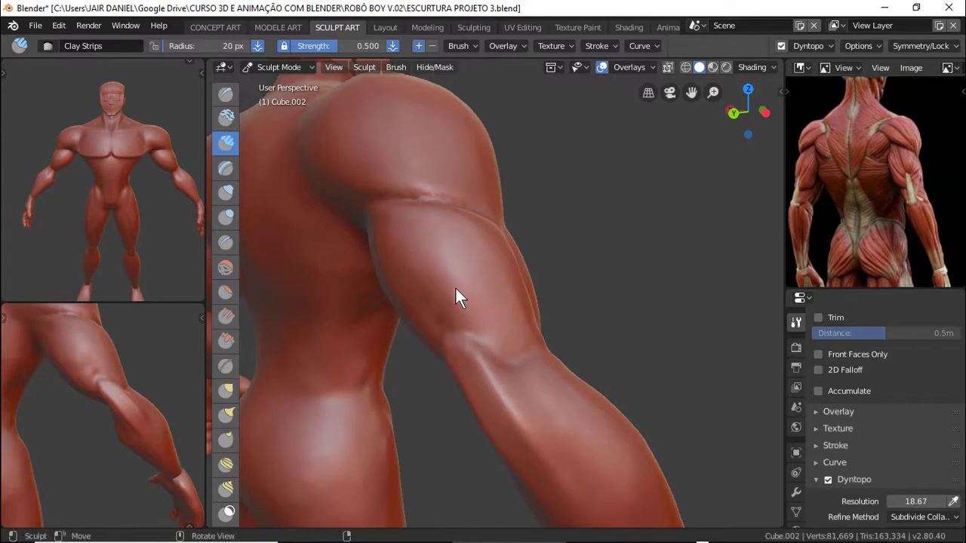
pyautogui.moveTo(457, 297)
pyautogui.mouseDown(button='middle')
pyautogui.moveTo(442, 278)
pyautogui.moveTo(475, 335)
pyautogui.moveTo(530, 279)
pyautogui.mouseUp(button='middle')
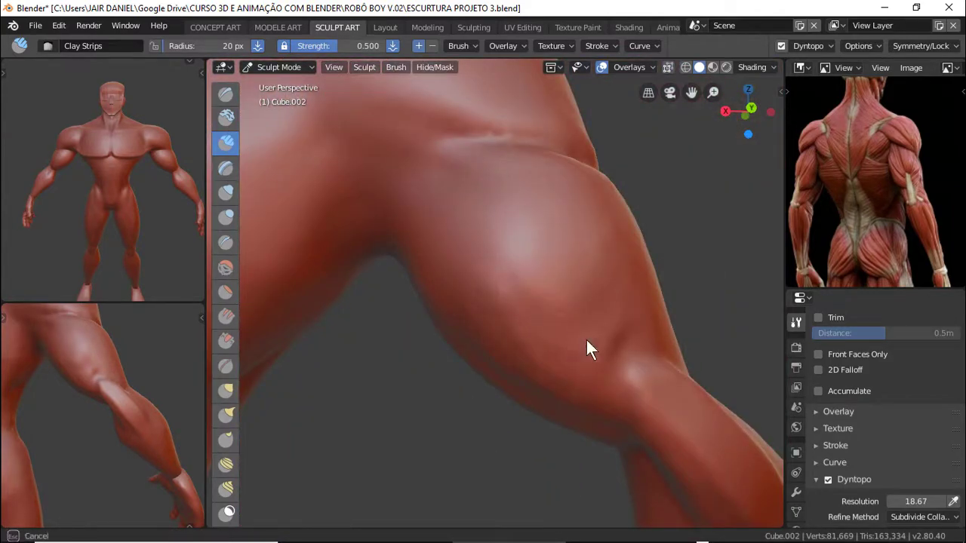
# Enlarge the Clay Strips brush radius to 76 px
pyautogui.press('f')
pyautogui.click(609, 331)
pyautogui.moveTo(609, 332)
pyautogui.mouseDown(button='middle')
pyautogui.moveTo(633, 362)
pyautogui.moveTo(489, 289)
pyautogui.mouseUp(button='middle')
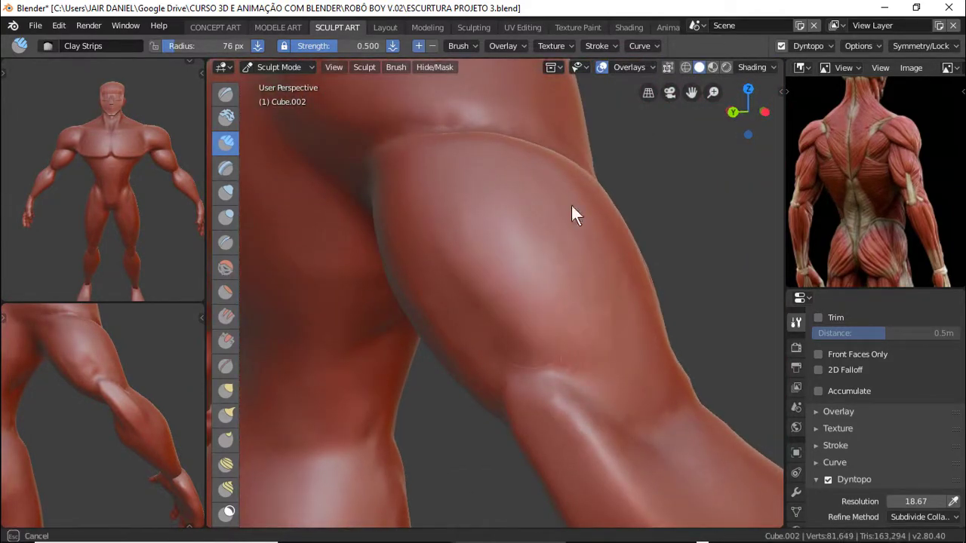
pyautogui.moveTo(571, 205)
pyautogui.mouseDown(button='middle')
pyautogui.moveTo(381, 266)
pyautogui.moveTo(500, 291)
pyautogui.moveTo(523, 280)
pyautogui.mouseUp(button='middle')
pyautogui.press('f')
pyautogui.click(390, 265)
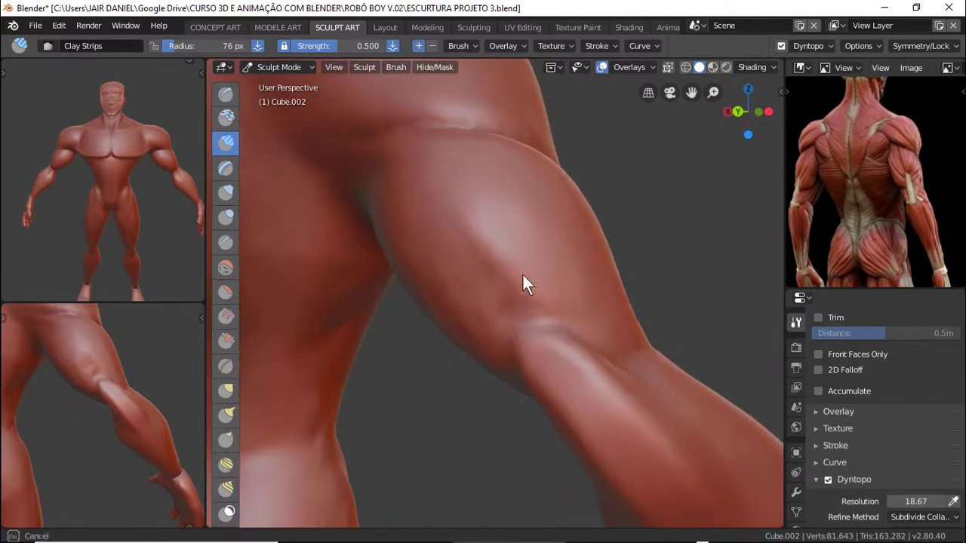
# Add clay strokes building up muscle around the elbow joint
pyautogui.moveTo(578, 249)
pyautogui.mouseDown(button='middle')
pyautogui.moveTo(487, 393)
pyautogui.moveTo(578, 233)
pyautogui.moveTo(496, 255)
pyautogui.moveTo(506, 309)
pyautogui.moveTo(438, 237)
pyautogui.moveTo(427, 317)
pyautogui.moveTo(472, 317)
pyautogui.moveTo(438, 300)
pyautogui.moveTo(415, 304)
pyautogui.moveTo(454, 327)
pyautogui.mouseUp(button='middle')
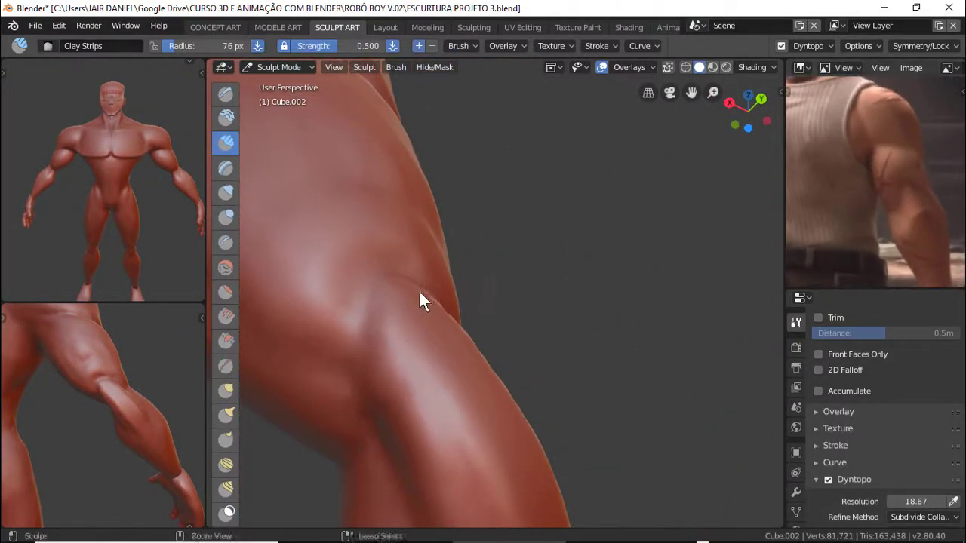
pyautogui.moveTo(418, 290)
pyautogui.mouseDown(button='middle')
pyautogui.moveTo(369, 391)
pyautogui.moveTo(501, 359)
pyautogui.moveTo(495, 317)
pyautogui.mouseUp(button='middle')
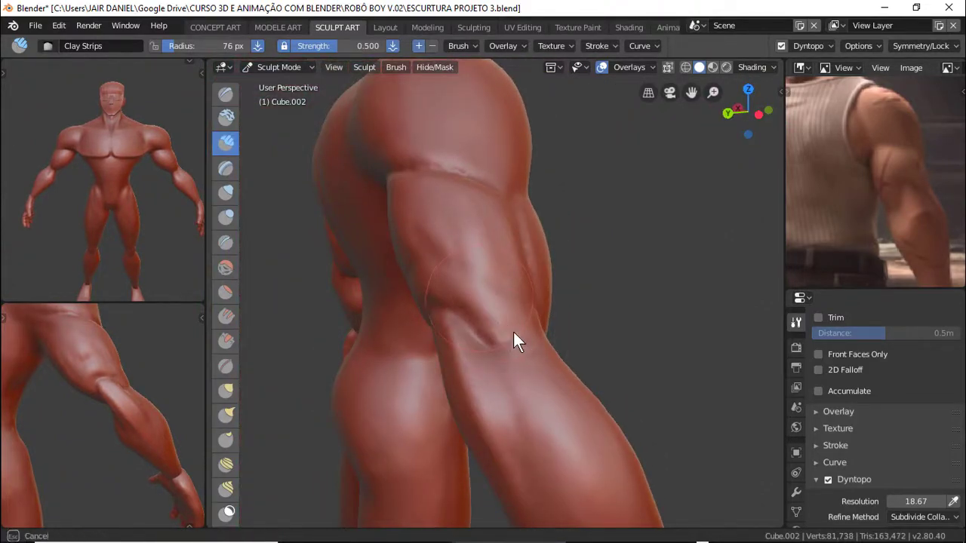
pyautogui.moveTo(512, 330); pyautogui.dragTo(450, 282)
pyautogui.moveTo(450, 282)
pyautogui.mouseDown(button='middle')
pyautogui.moveTo(491, 312)
pyautogui.moveTo(377, 322)
pyautogui.moveTo(369, 396)
pyautogui.mouseUp(button='middle')
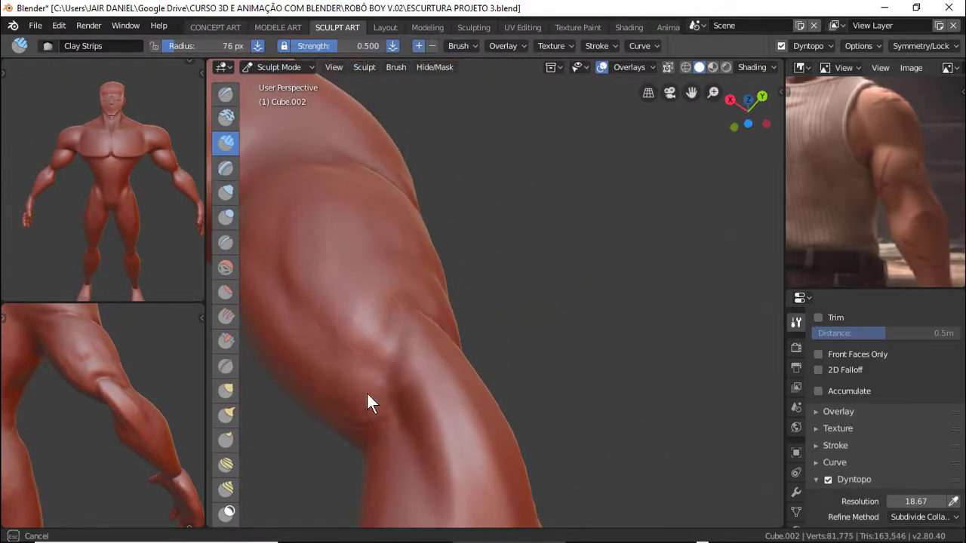
pyautogui.moveTo(369, 396); pyautogui.dragTo(354, 361)
pyautogui.moveTo(354, 361)
pyautogui.mouseDown(button='middle')
pyautogui.moveTo(396, 249)
pyautogui.moveTo(515, 366)
pyautogui.moveTo(551, 332)
pyautogui.mouseUp(button='middle')
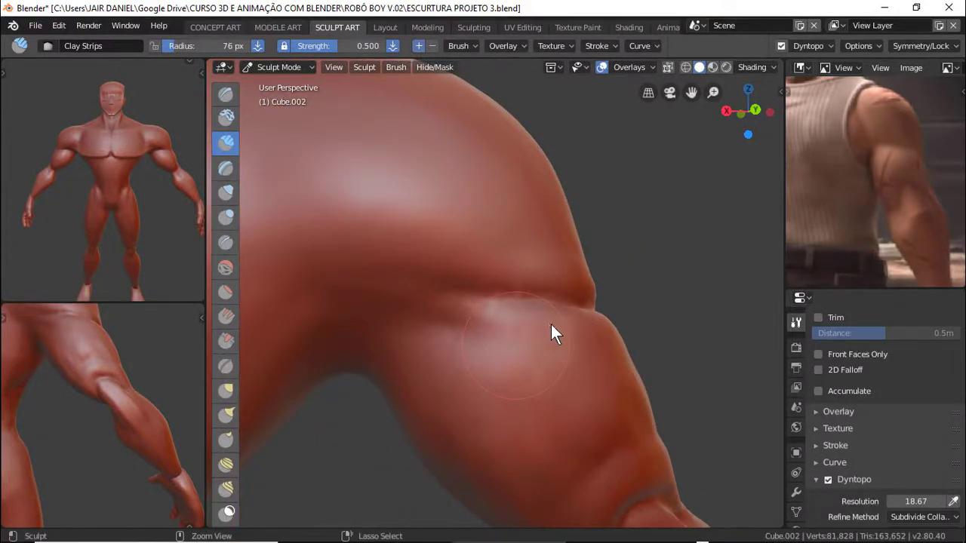